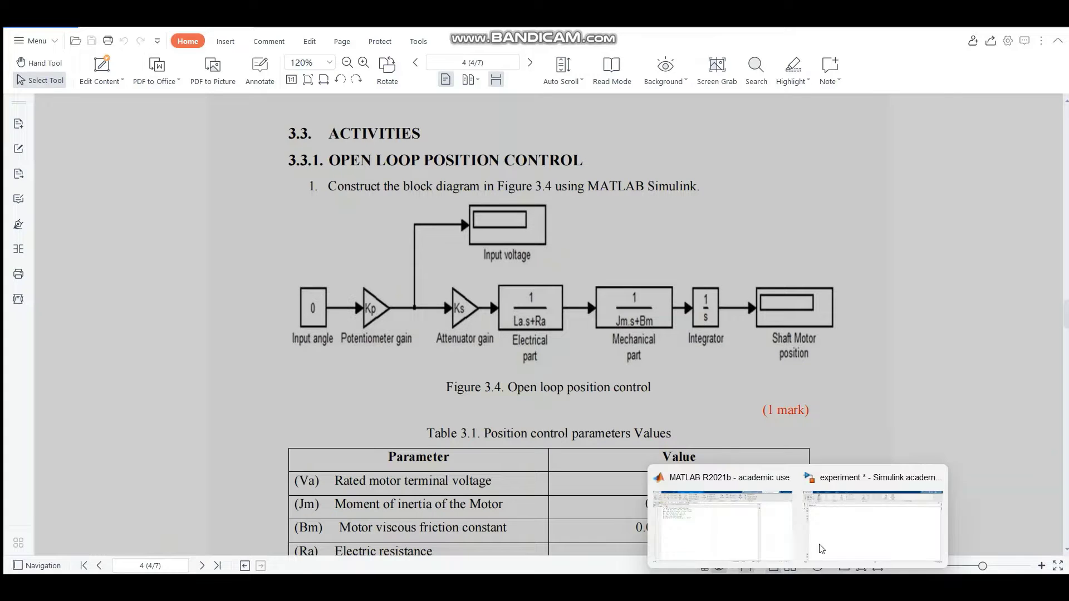
Step: Switch to MATLAB and run the untitled.m script that defines the motor parameters
left_click(832, 528)
left_click(721, 513)
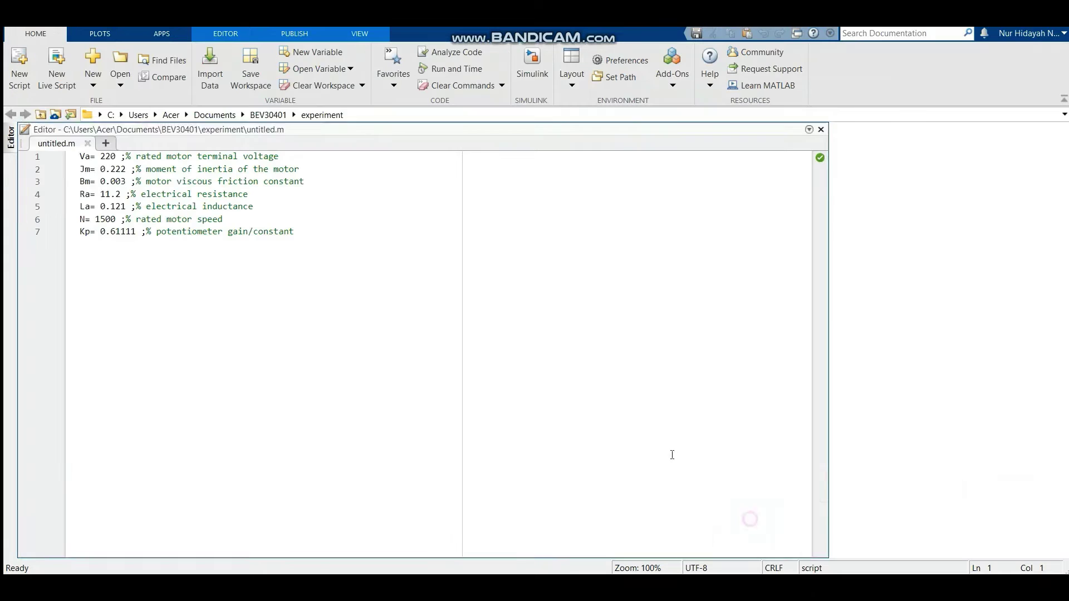
left_click(555, 57)
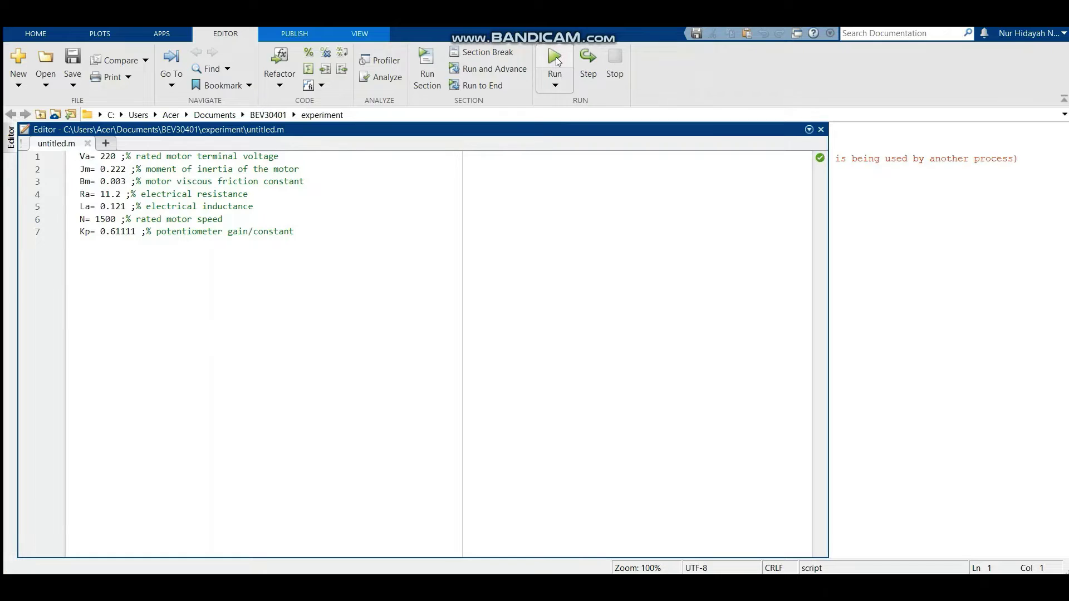
Step: Switch to the empty Simulink model experiment and add a Constant block at the start of the diagram
mouse_move(797, 584)
left_click(846, 508)
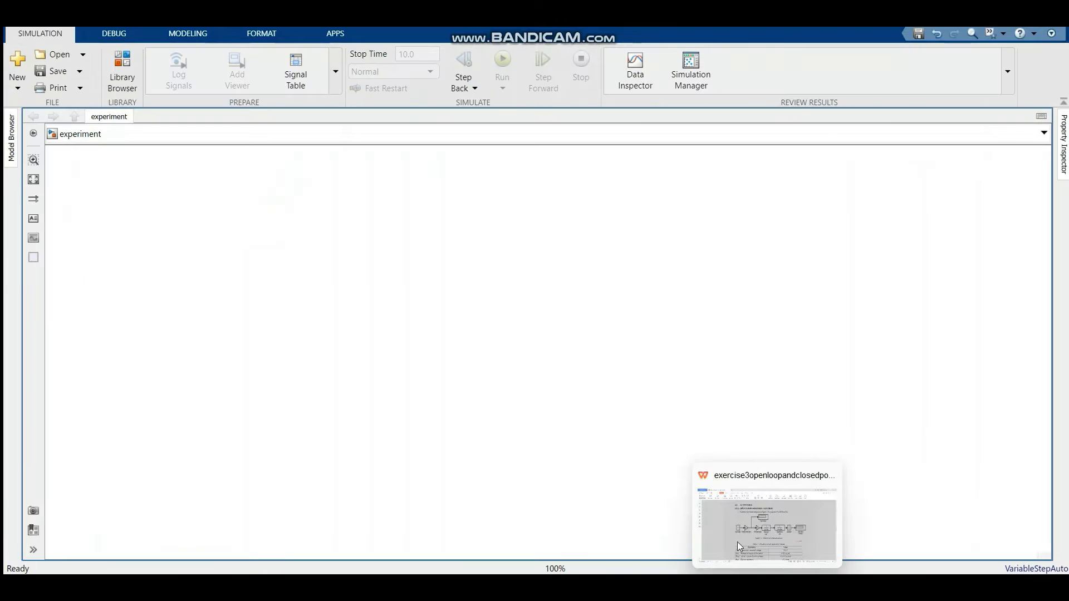
double_click(120, 280)
type("consta")
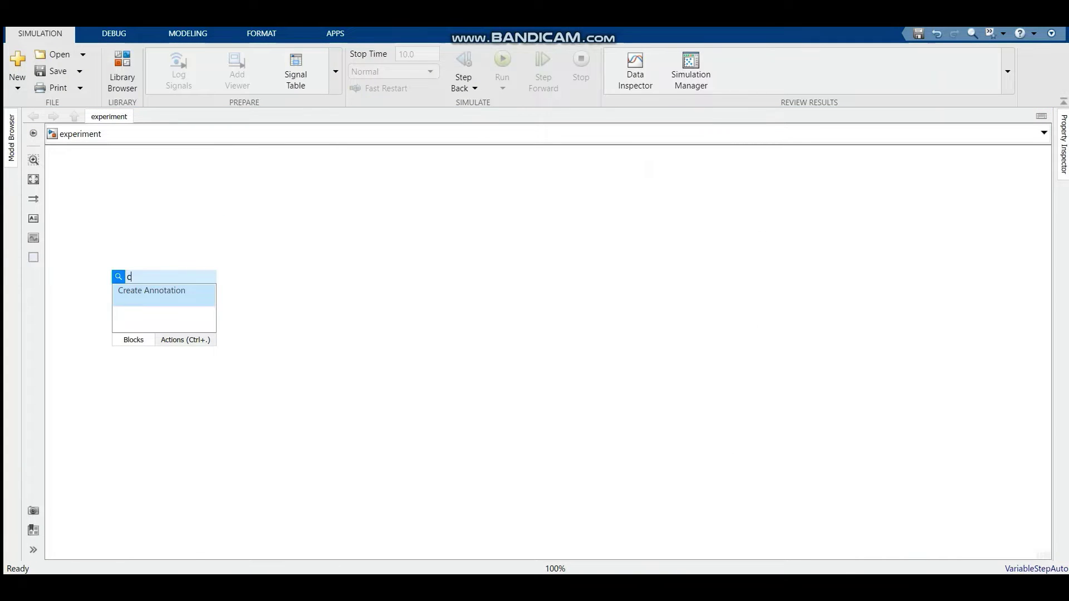
key("Return")
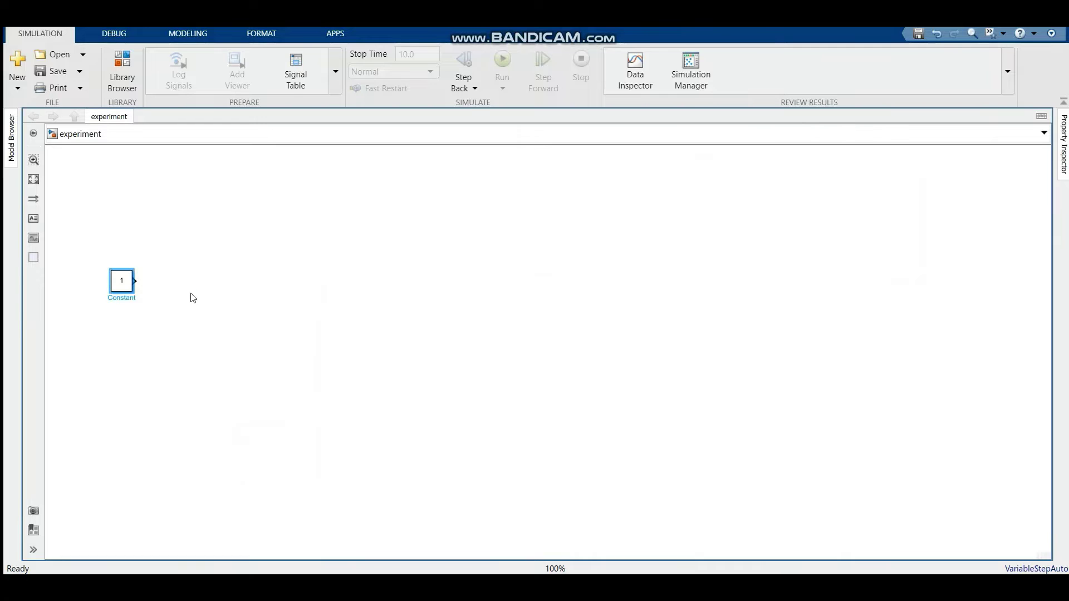
Step: Add two Gain blocks after the Constant block
double_click(191, 297)
type("gain")
key("Escape")
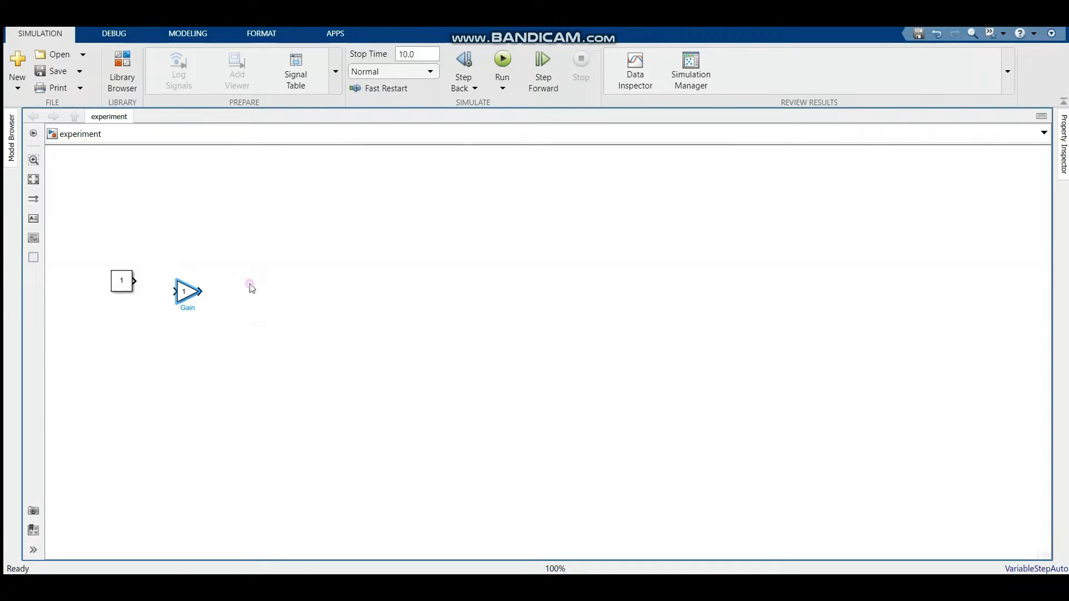
double_click(248, 283)
type("gain")
key("Return")
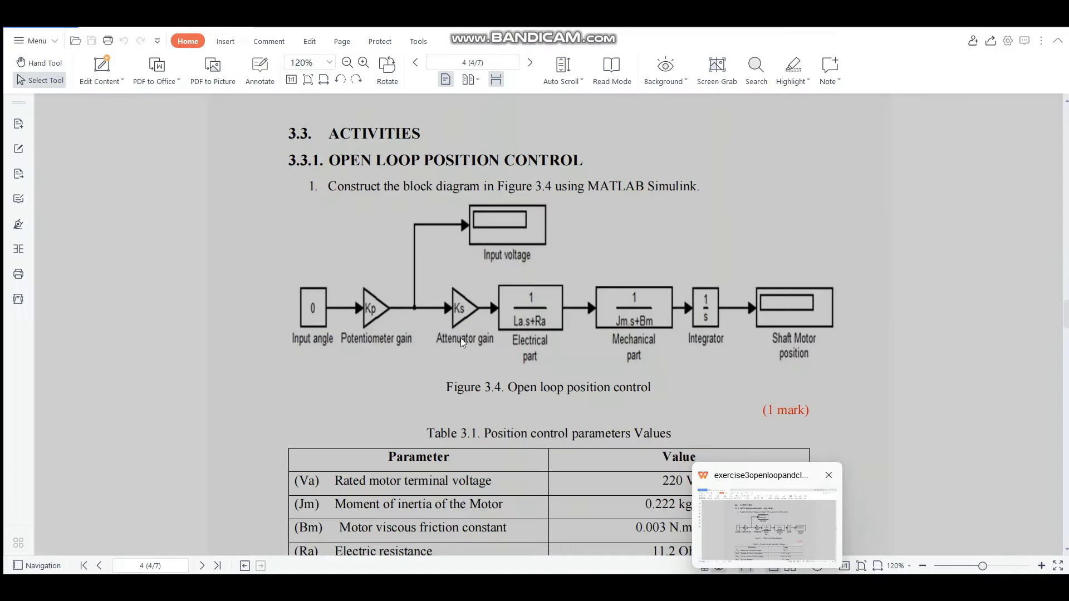
Step: Add three Transfer Fcn blocks in sequence after the second Gain block
left_click(372, 282)
double_click(372, 283)
type("trans")
key("Return")
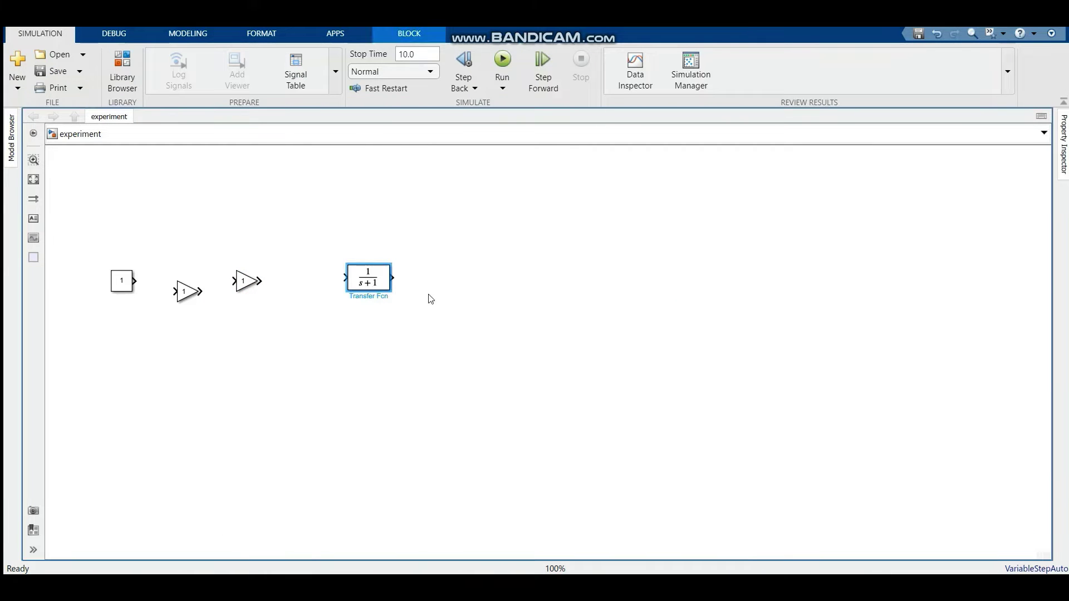
double_click(431, 296)
type("trans")
key("Return")
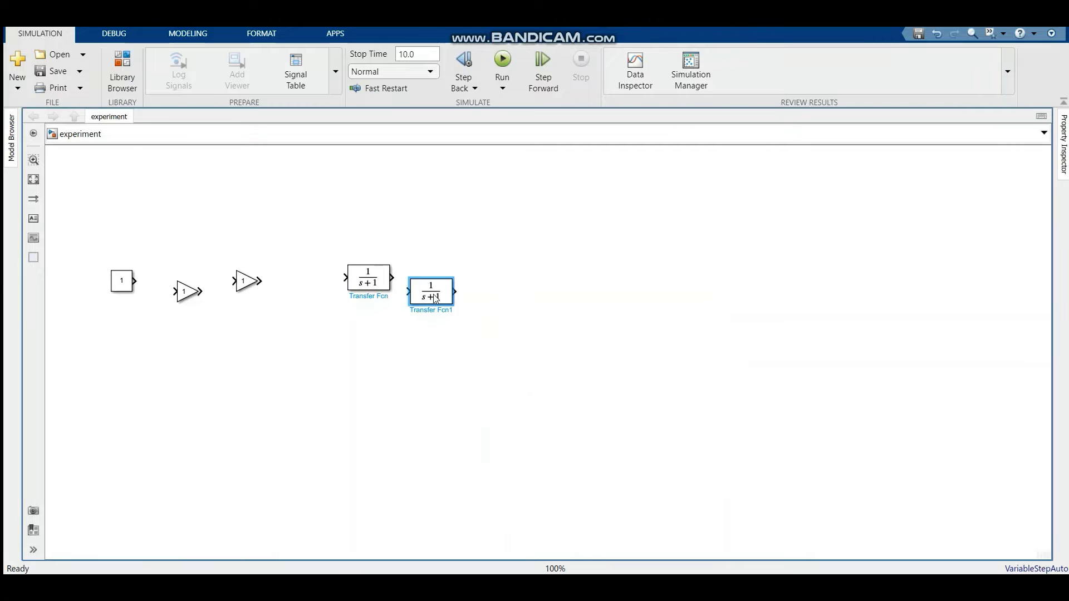
double_click(507, 297)
type("tra")
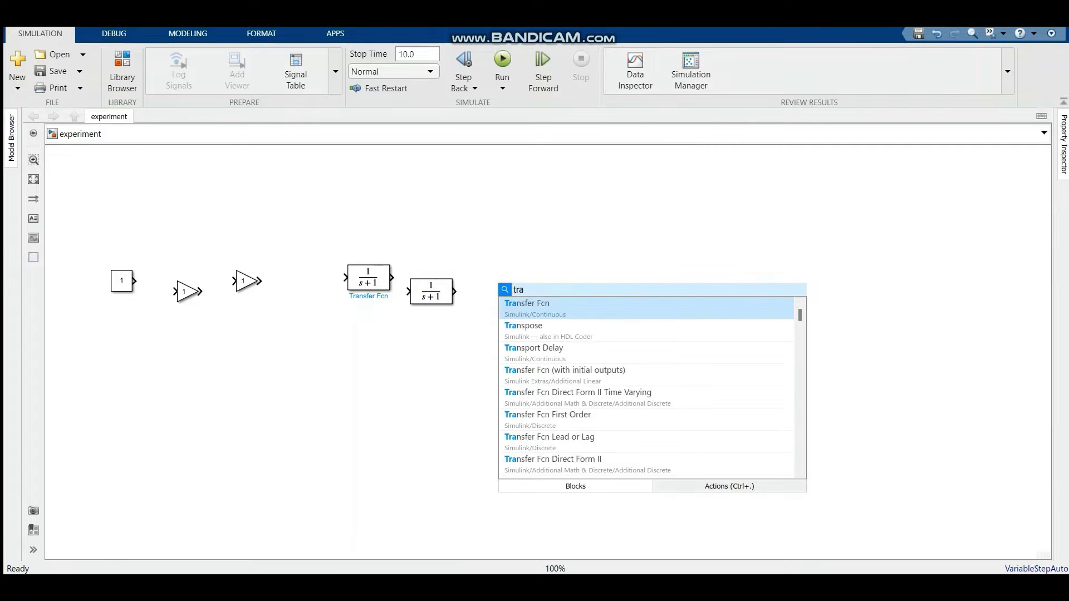
key("Return")
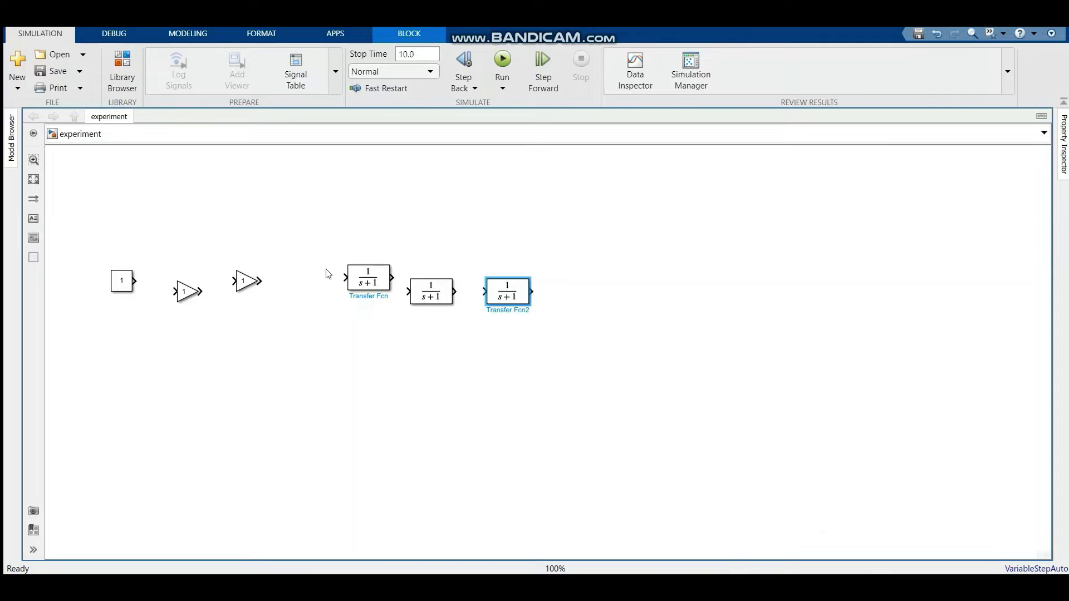
Step: Align the first Transfer Fcn block with the second Gain block and set its denominator coefficients to [La Ra]
left_click_drag(374, 279, 343, 282)
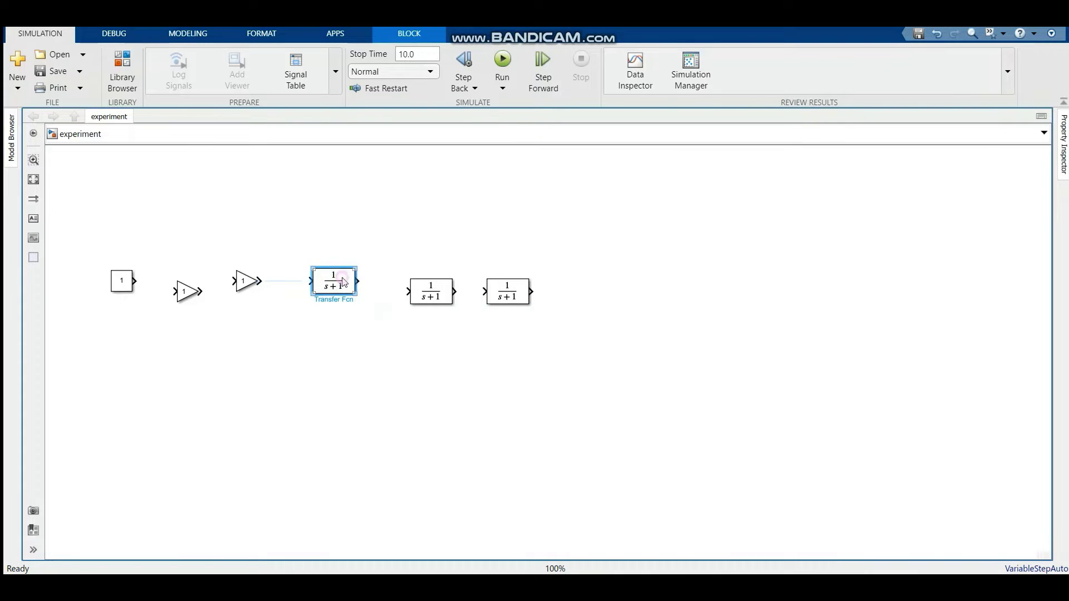
double_click(344, 282)
left_click(384, 323)
double_click(382, 322)
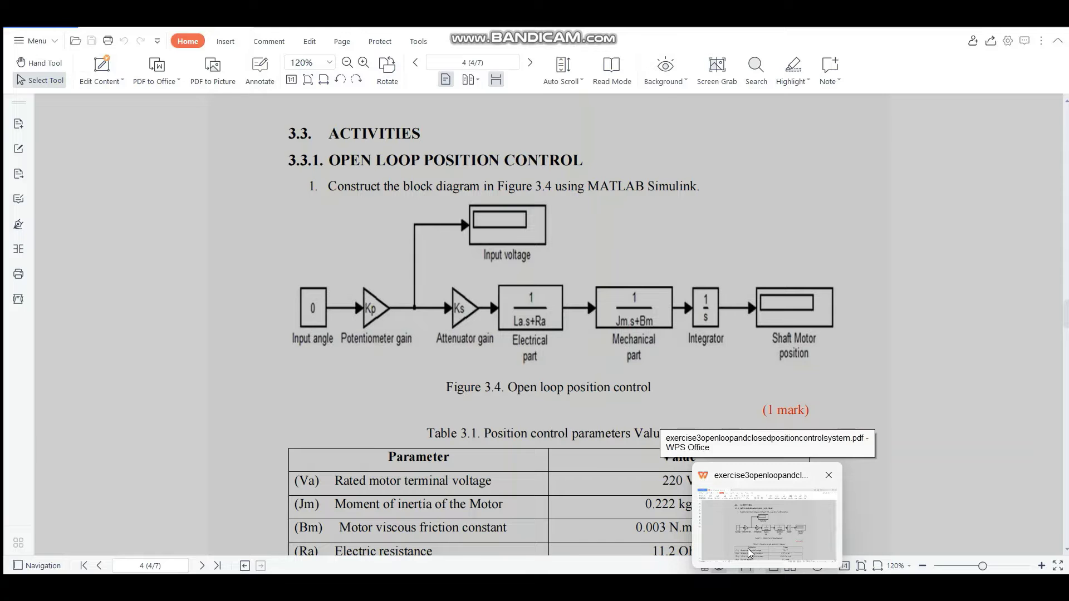
type("L")
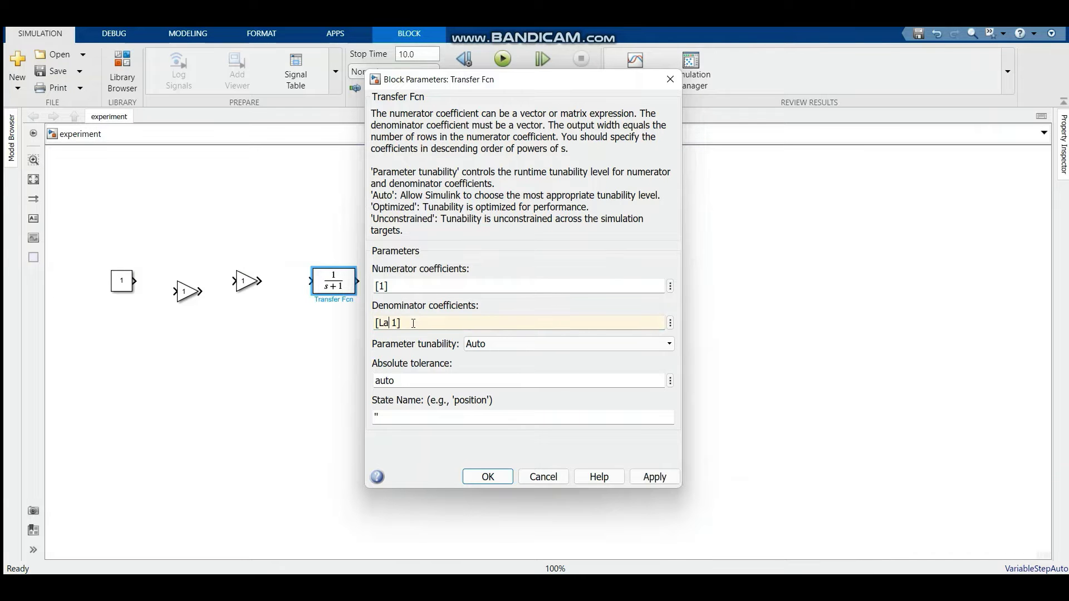
left_click(412, 350)
left_click(397, 322)
left_click(398, 323)
key("BackSpace")
type("Ra")
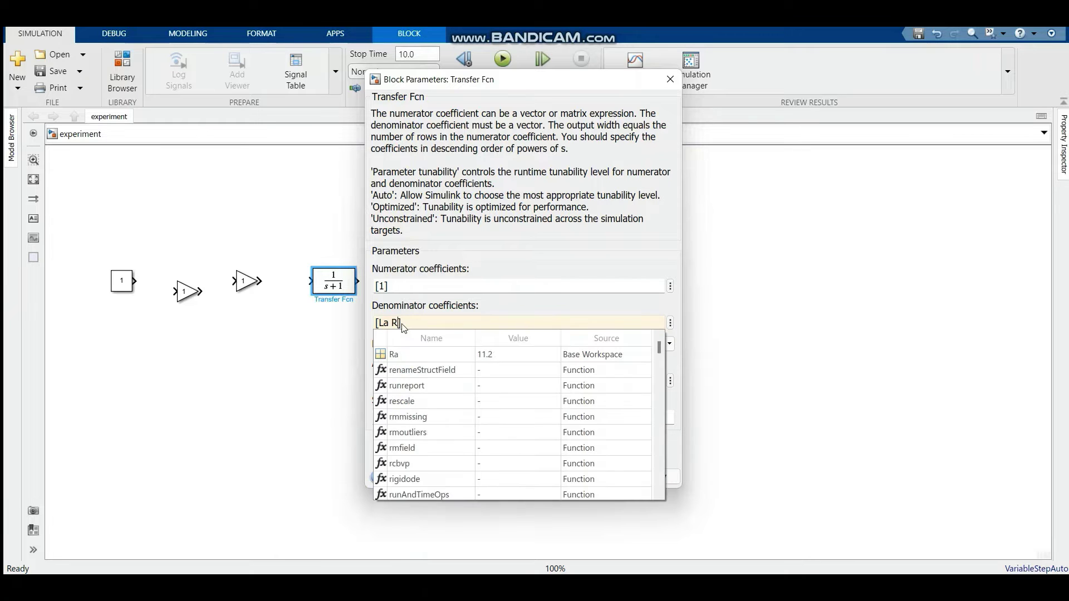
key("Return")
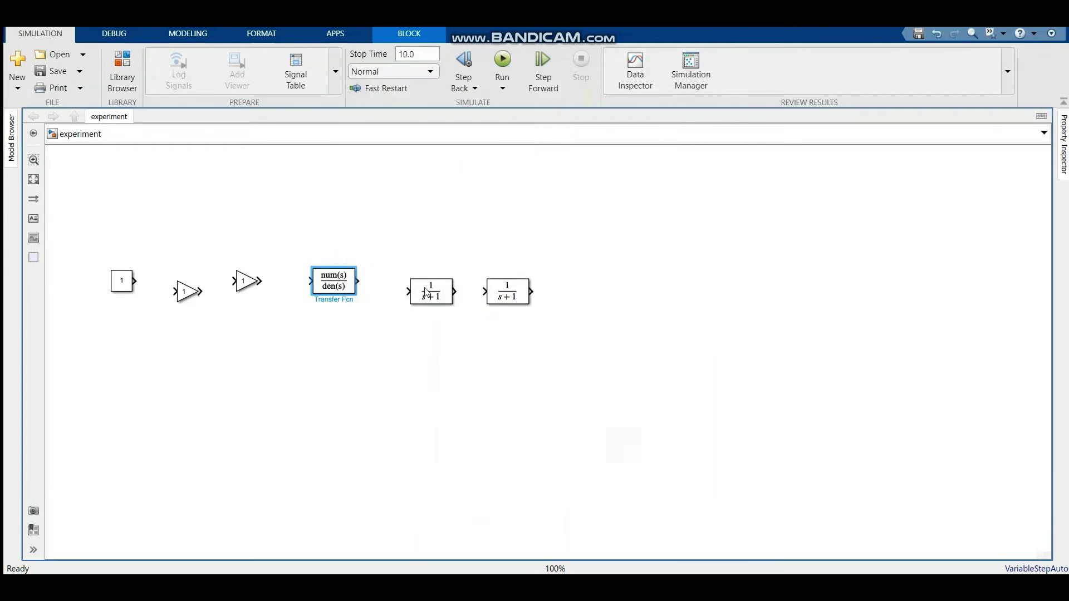
Step: Set the second Transfer Fcn block's denominator coefficients to [Jm Bm], following the block diagram in the exercise PDF
double_click(432, 293)
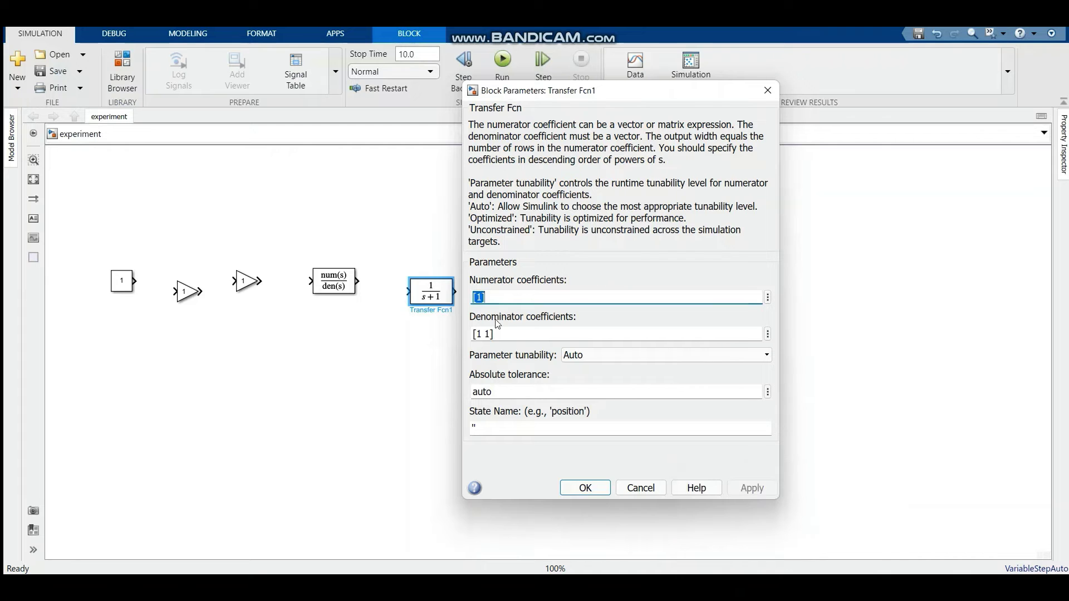
left_click(480, 333)
double_click(487, 333)
type("Jm")
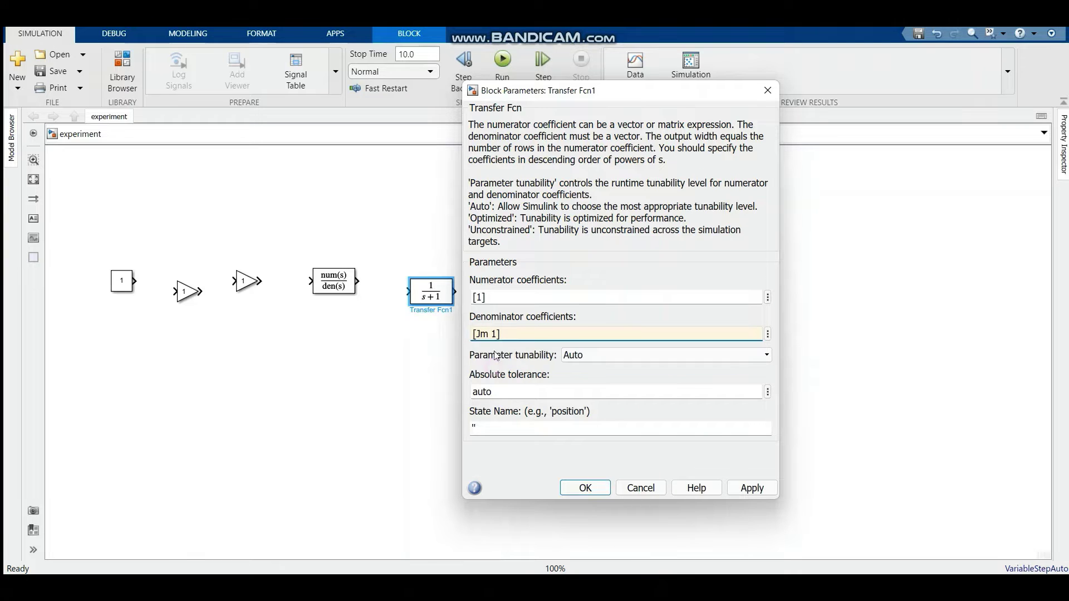
key("BackSpace")
type("B")
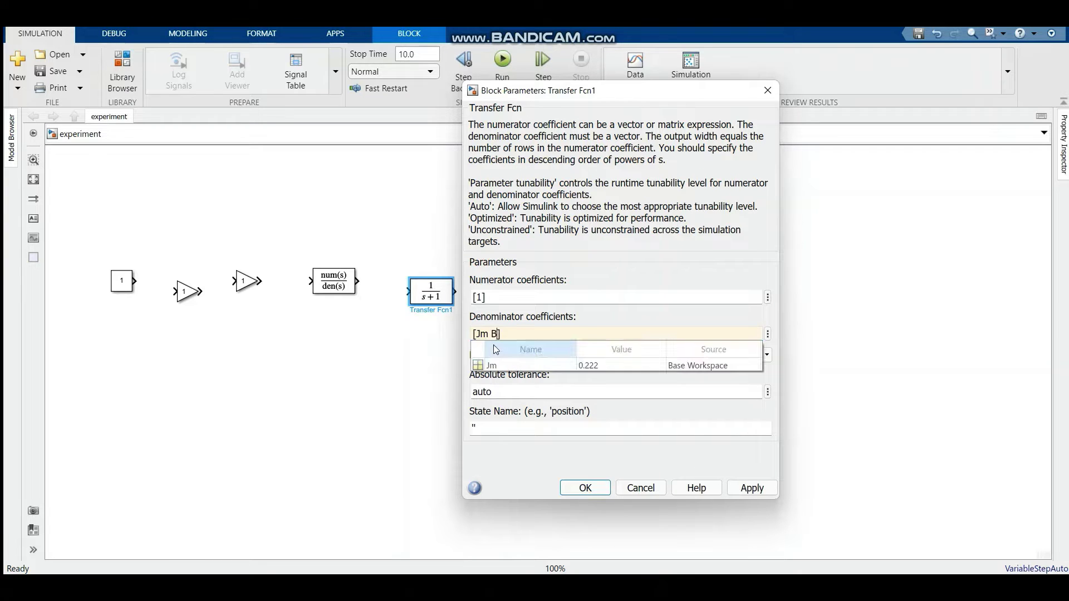
left_click(505, 369)
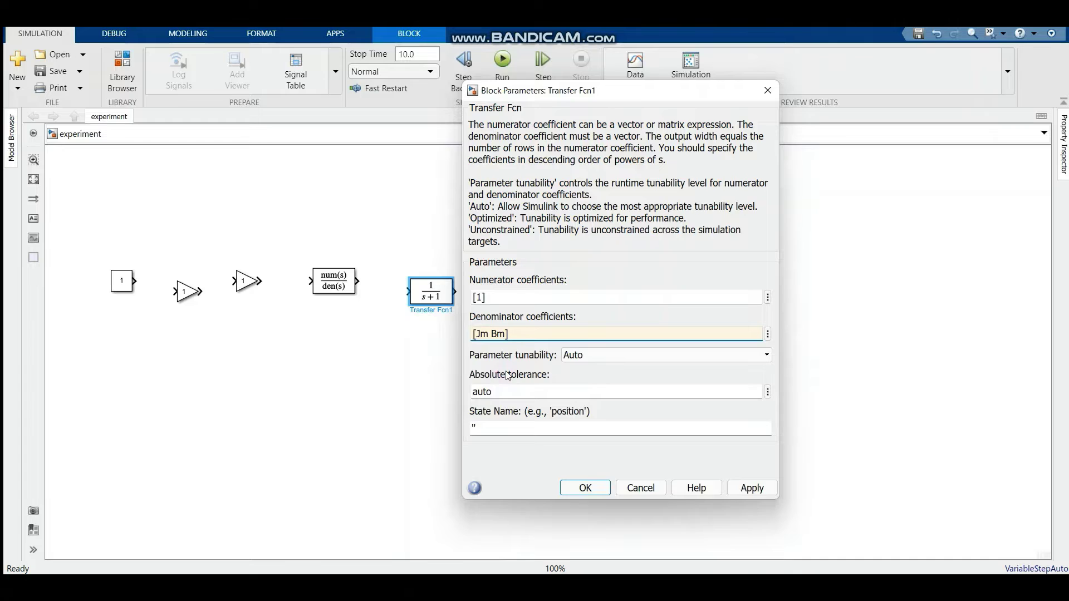
key("Return")
Step: Set the third Transfer Fcn block's denominator coefficients to [1 0]
left_click(504, 287)
double_click(504, 290)
left_click(563, 334)
left_click_drag(565, 334, 571, 334)
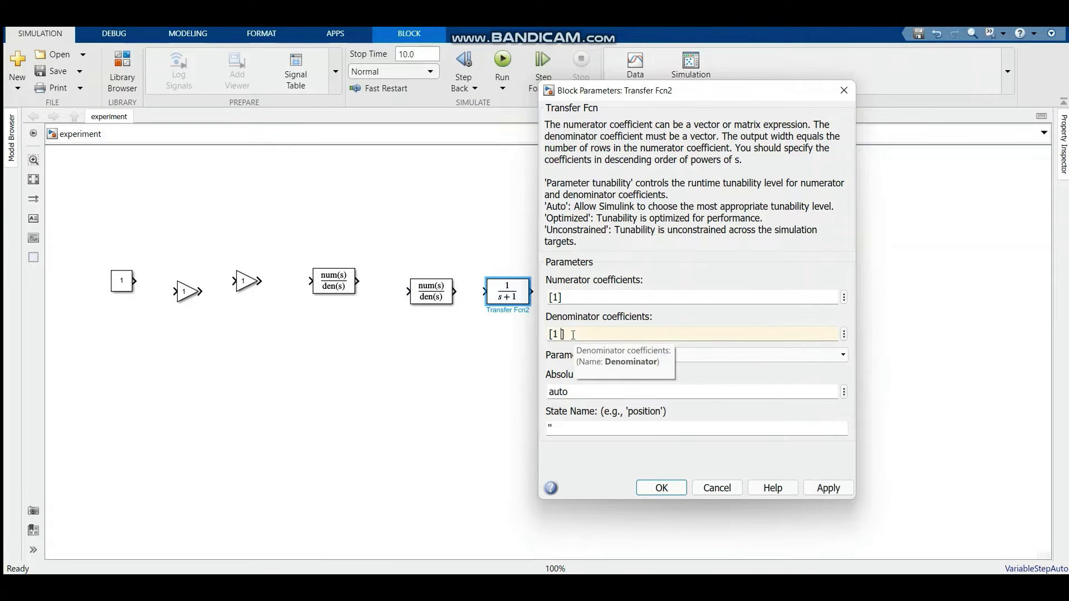
key("BackSpace")
type("0")
key("Return")
Step: Set the gain of the first Gain block to Kp
double_click(185, 291)
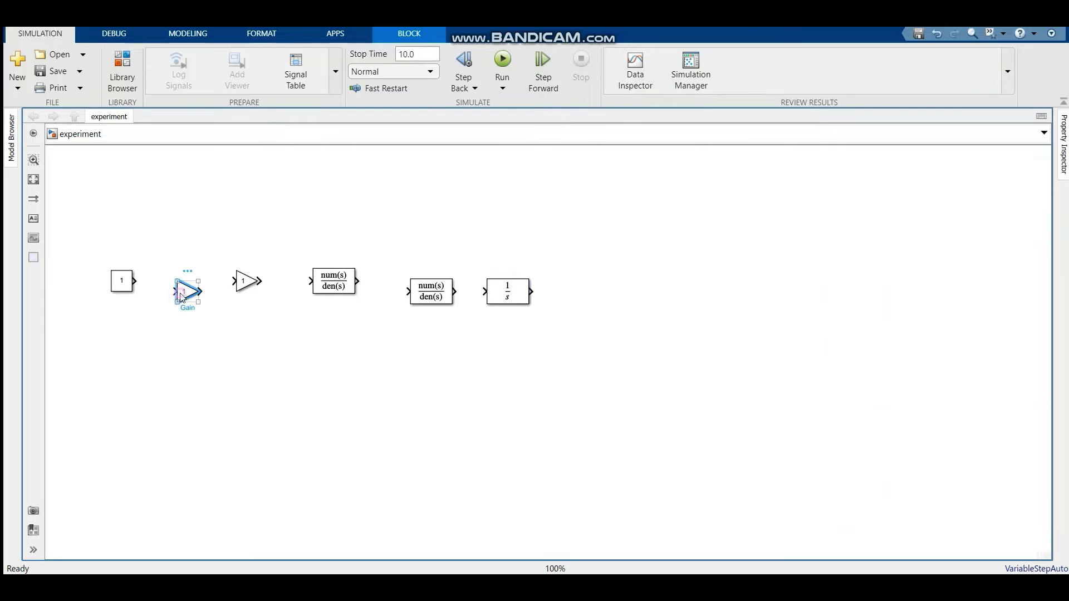
mouse_move(766, 548)
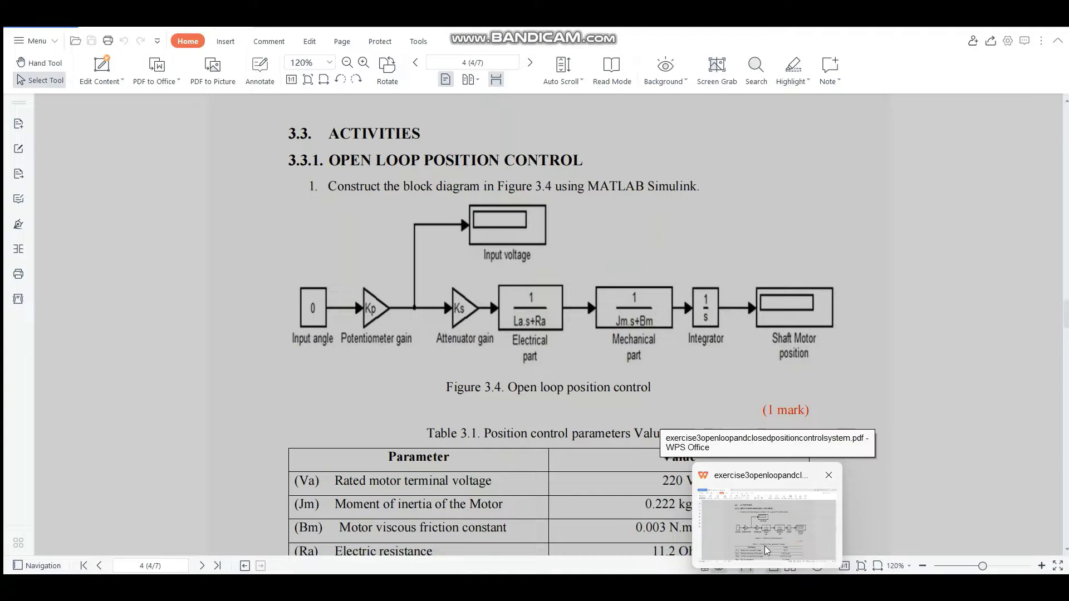
type("K")
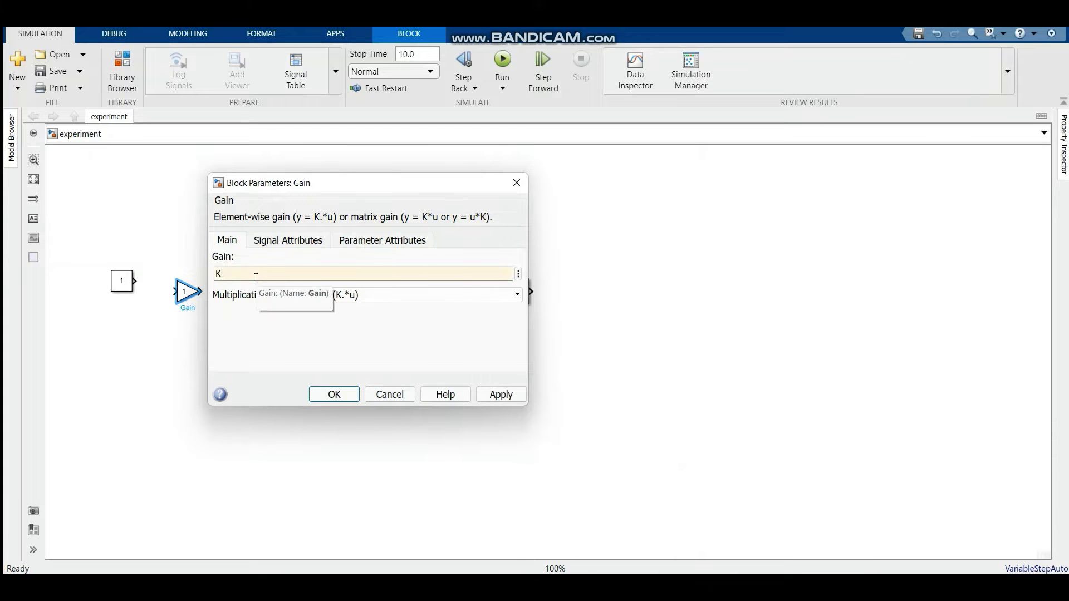
left_click(277, 306)
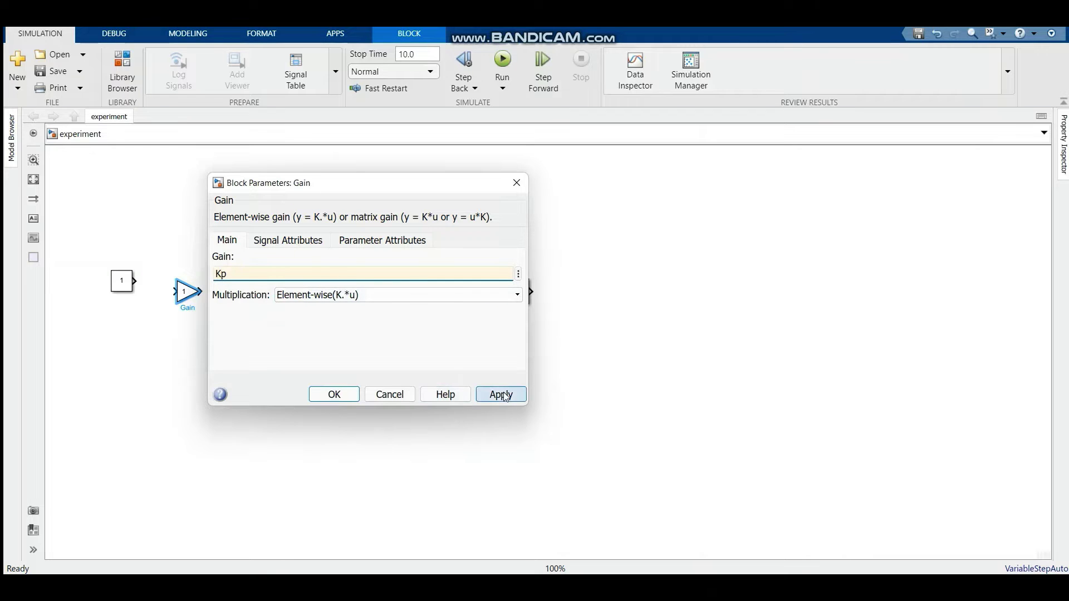
key("Return")
Step: Arrange the Constant, Gain and Transfer Fcn blocks in one row, widen the first two transfer functions, and connect everything in series
left_click(121, 281)
left_click_drag(121, 281, 69, 292)
mouse_move(82, 292)
left_mouse_down()
mouse_move(176, 291)
mouse_move(142, 293)
left_mouse_up()
left_click(245, 281)
left_click_drag(246, 281, 201, 291)
left_click_drag(356, 293, 323, 290)
left_click(264, 295)
left_click_drag(510, 294, 648, 293)
left_click(445, 297)
mouse_move(452, 303)
left_mouse_down()
mouse_move(496, 304)
mouse_move(478, 289)
left_mouse_up()
left_click(395, 291)
left_click(397, 295)
left_click_drag(646, 292, 591, 293)
Step: Check the exercise PDF's block diagram and rename the 1/s transfer function block as Integrator
mouse_move(767, 585)
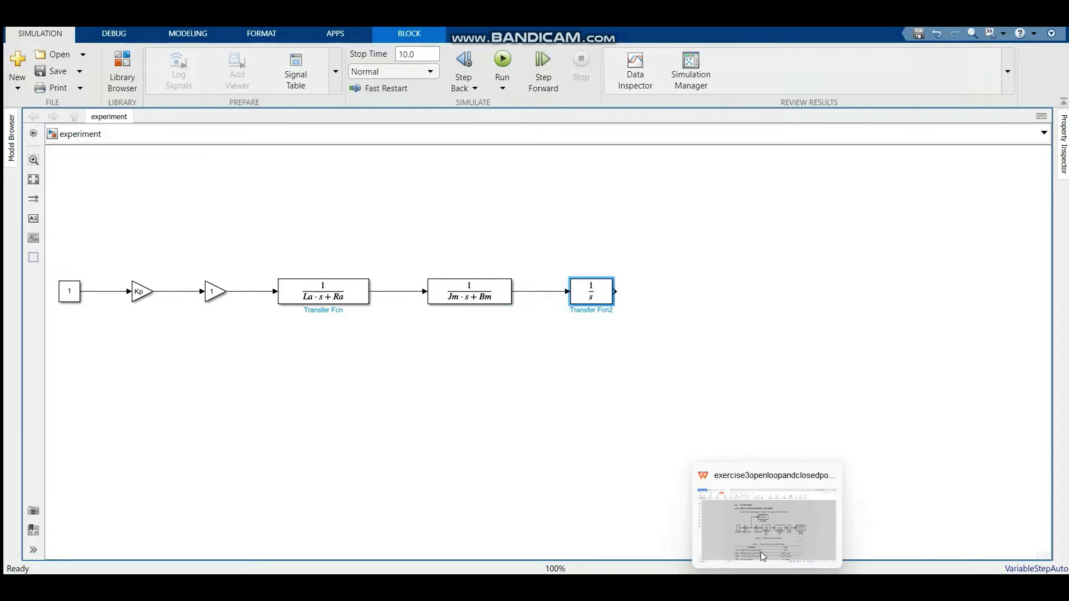
left_click(758, 546)
key("alt+Tab")
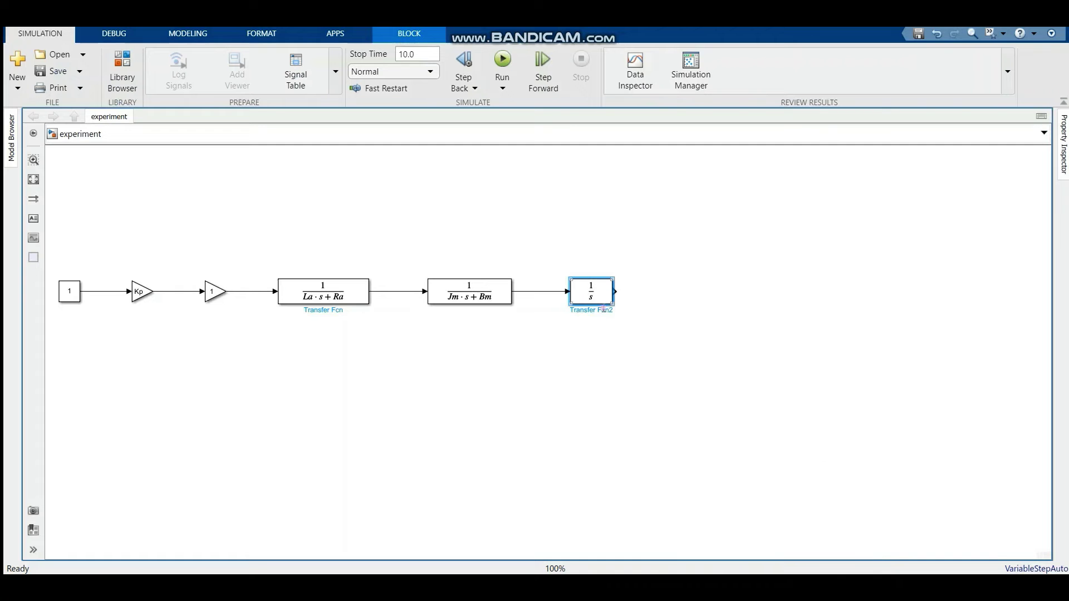
double_click(612, 311)
type("Tr")
type("Inte")
type("grator")
Step: Rename the Jm·s + Bm transfer function block as Mechanical Part
left_click(490, 295)
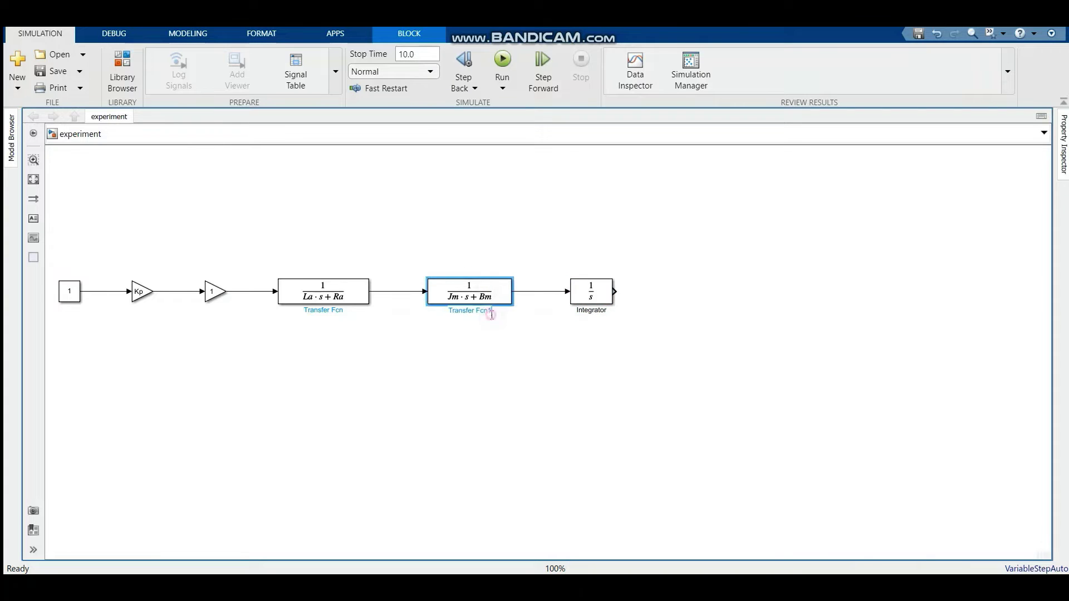
left_click(492, 315)
key("BackSpace")
key("BackSpace")
key("BackSpace")
key("BackSpace")
key("BackSpace")
type("Mechanical Part")
Step: Rename the La·s + Ra transfer function block as Electrical Part
left_click(342, 312)
key("BackSpace")
key("BackSpace")
key("BackSpace")
key("BackSpace")
key("BackSpace")
key("BackSpace")
key("BackSpace")
key("BackSpace")
key("BackSpace")
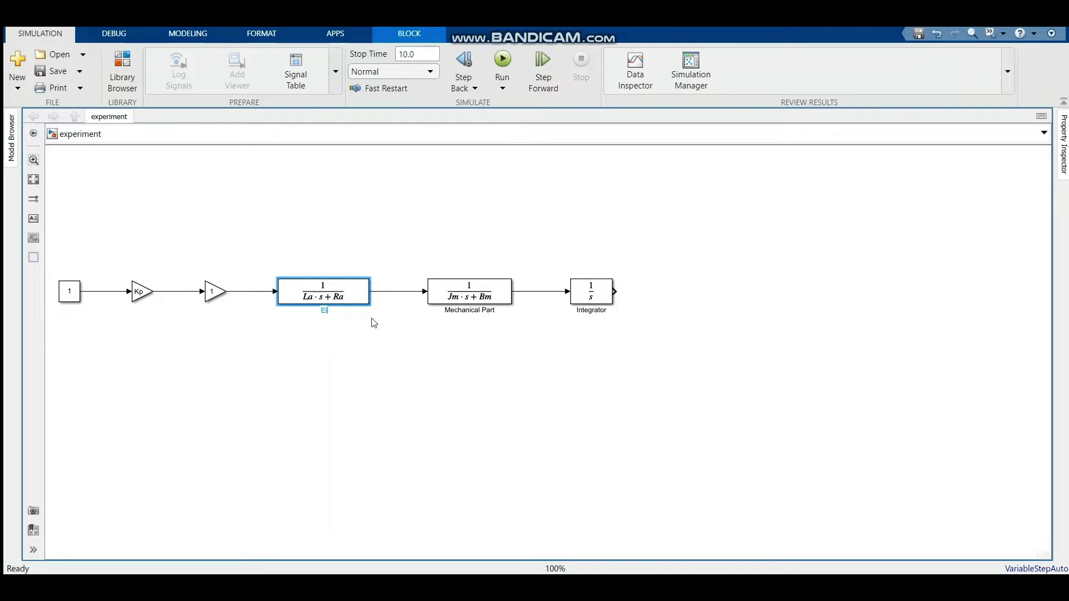
type("Electrical Part")
Step: Rename the second Gain block as Attenuator Gain, following the labels in the exercise PDF
mouse_move(766, 584)
left_click(751, 535)
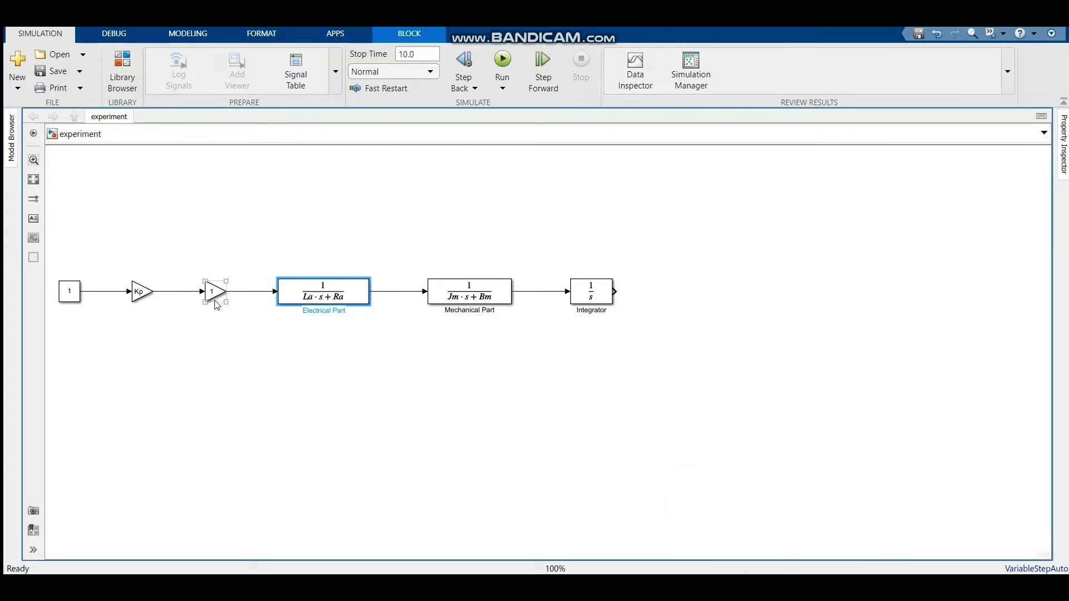
left_click(215, 291)
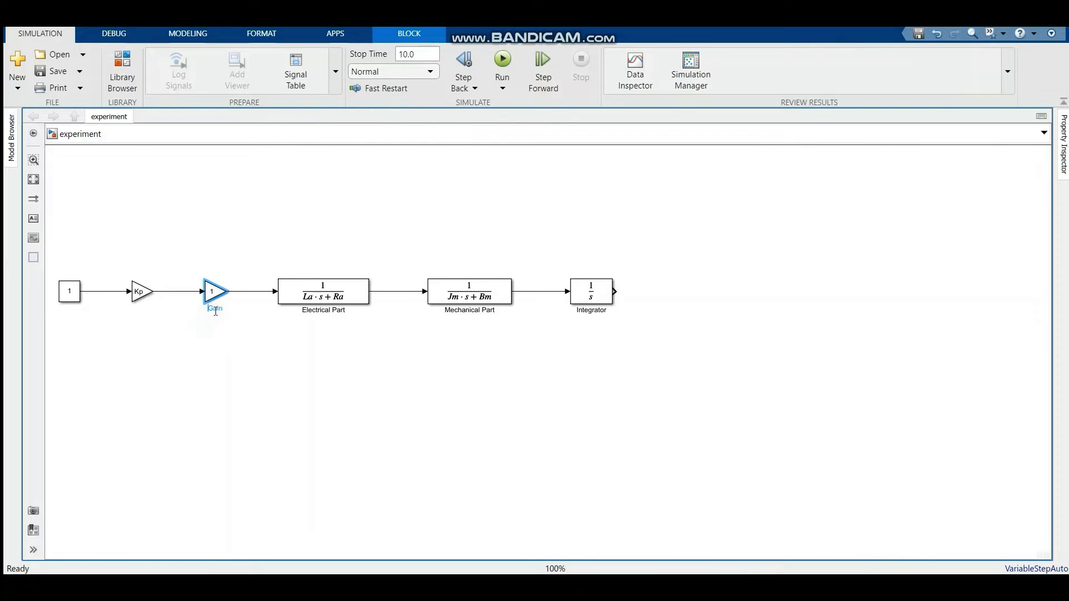
type("Attenuator")
Step: Rename the Kp gain block as Potentiometer Gain
left_click(142, 291)
mouse_move(733, 529)
left_click(137, 308)
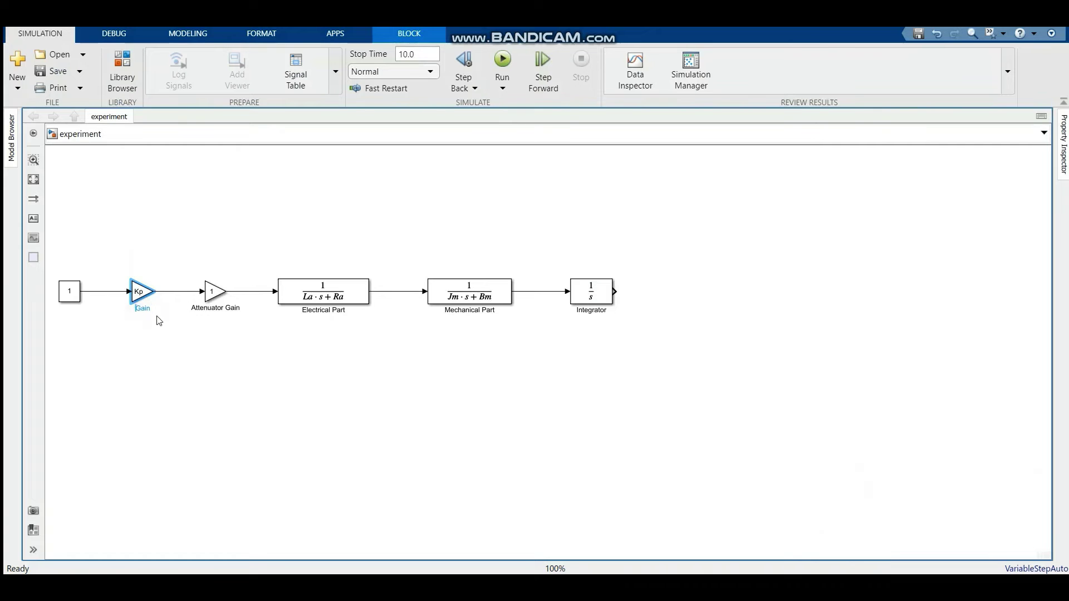
type("Potentiometer")
Step: Rename the Constant block as Input Angle
mouse_move(767, 588)
mouse_move(762, 544)
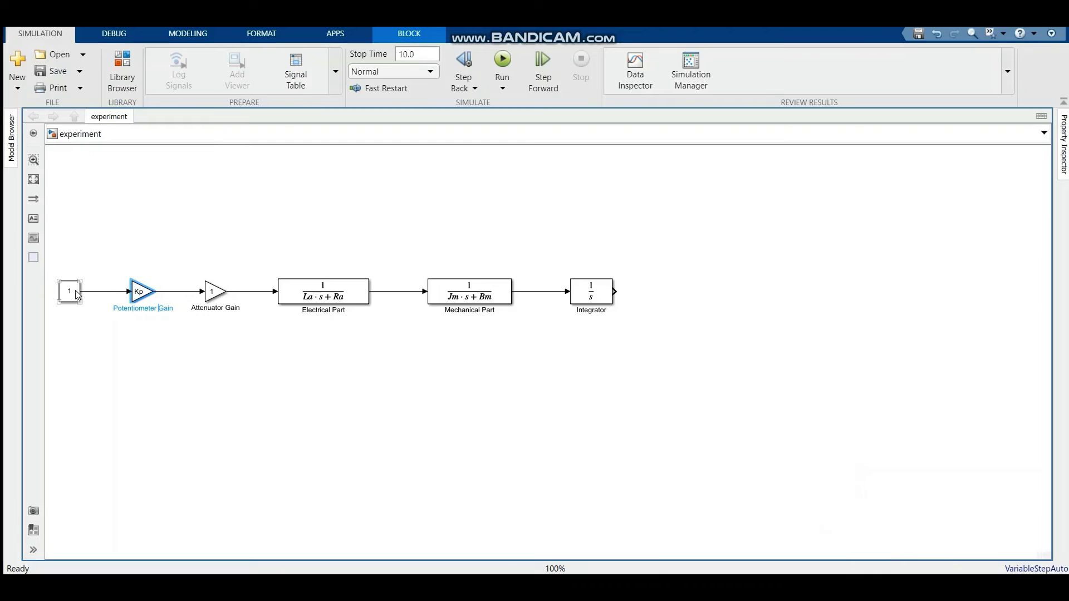
left_click(75, 303)
key("BackSpace")
key("BackSpace")
key("BackSpace")
key("BackSpace")
key("BackSpace")
key("BackSpace")
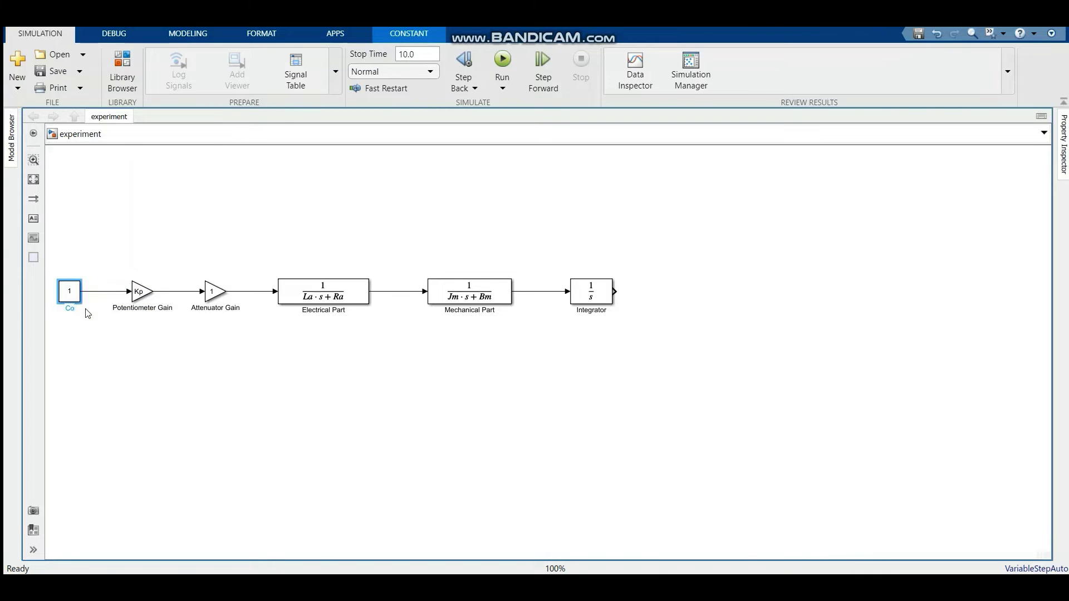
type("Input Angle")
Step: Check the exercise diagram, add a Display block after the integrator, and connect it to the integrator's output
key("alt+Tab")
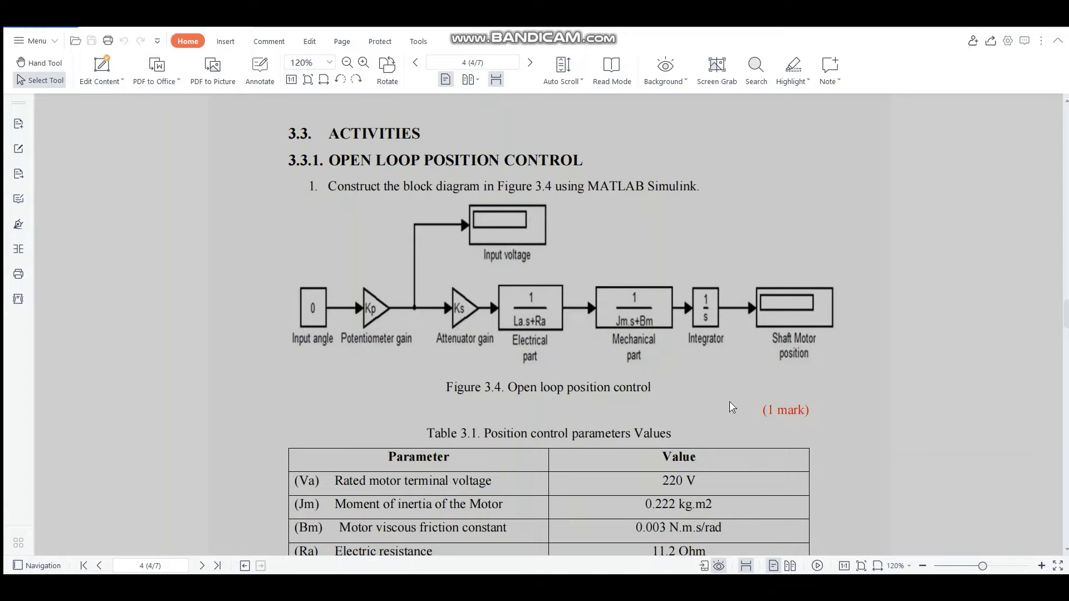
key("alt+Tab")
double_click(695, 279)
type("display")
key("Return")
left_click_drag(703, 289, 706, 298)
Step: Add a second Display block above the gains and branch it from the line between Potentiometer Gain and Attenuator Gain
left_click(203, 205)
double_click(202, 205)
type("display")
key("Return")
mouse_move(198, 204)
left_mouse_down()
mouse_move(234, 195)
mouse_move(179, 245)
mouse_move(177, 291)
left_mouse_up()
Step: Rename the Display block after the integrator as Shaft motor position
left_click(712, 305)
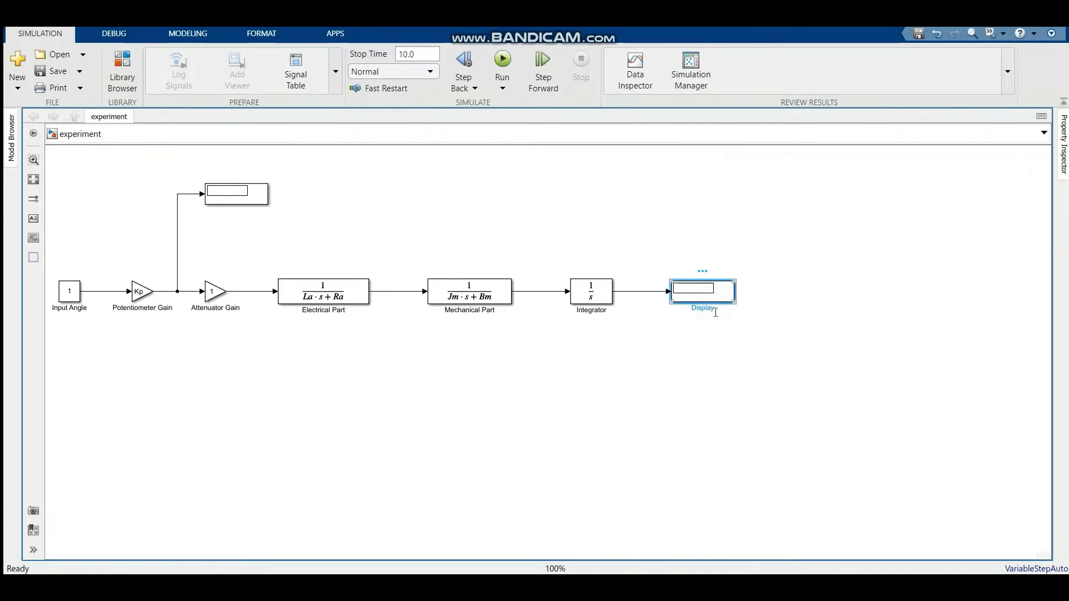
key("BackSpace")
key("BackSpace")
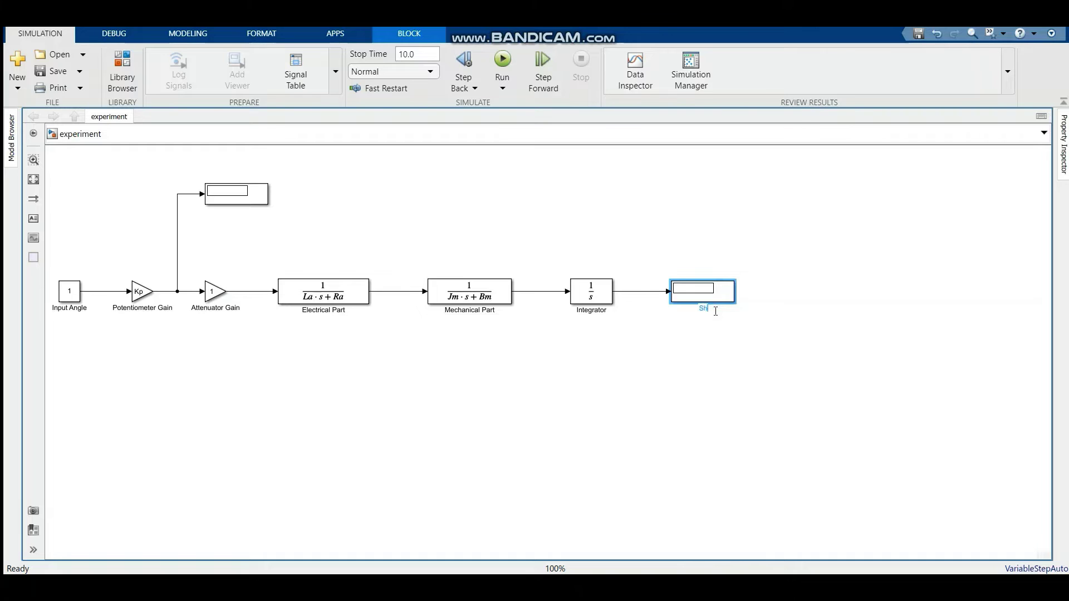
type("Shaft motor position")
Step: Rename the upper Display block, branched from the Potentiometer Gain output, as Input voltage
left_click(255, 192)
left_click(248, 212)
key("BackSpace")
key("BackSpace")
key("BackSpace")
key("BackSpace")
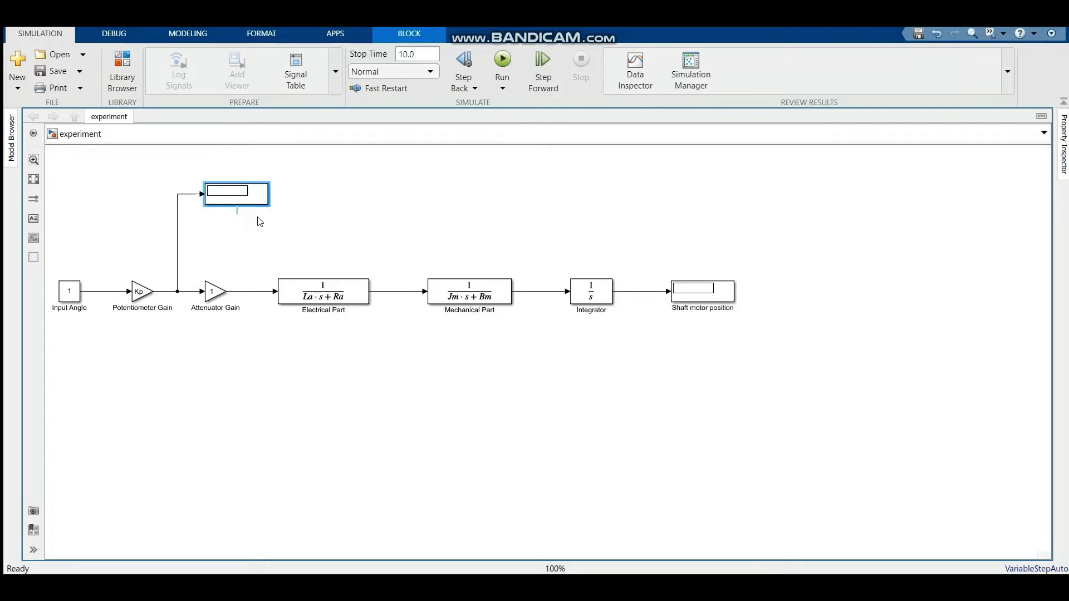
type("Input volatage")
key("Return")
Step: Compare the Simulink model with Figure 3.4 in the exercise PDF and review Table 3.1 and the instructions below it
key("alt+Tab")
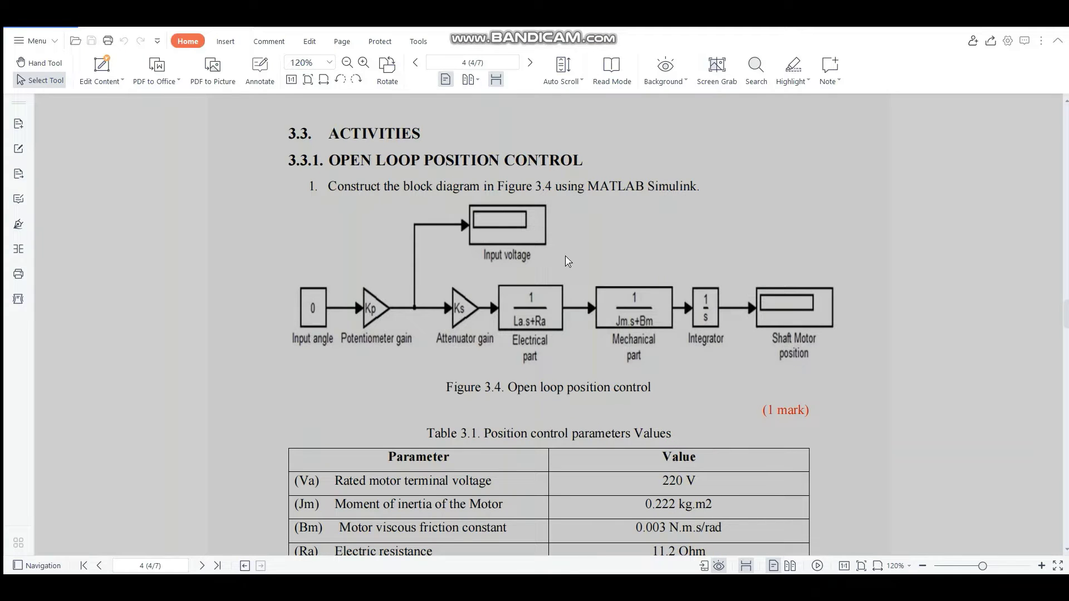
left_click(766, 578)
left_click(337, 213)
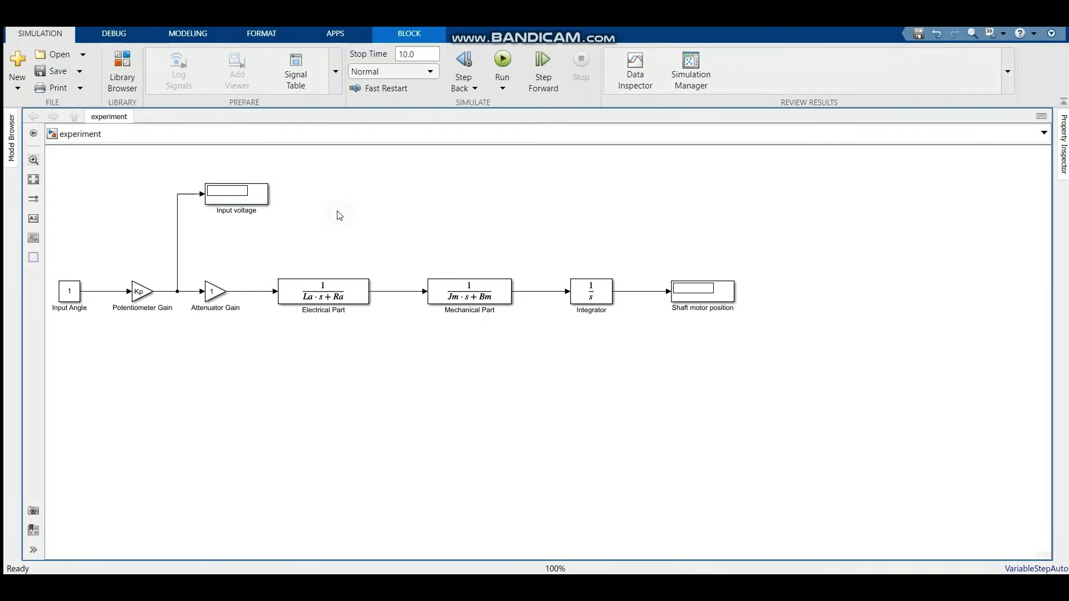
key("alt+Tab")
scroll(392, 301, "up", 5)
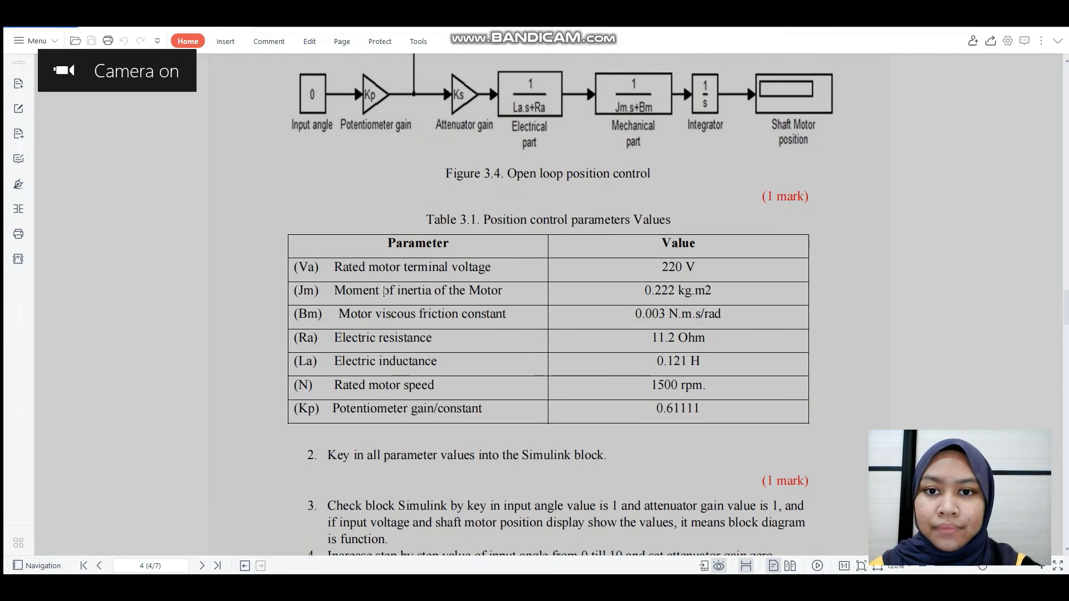
scroll(391, 301, "down", 4)
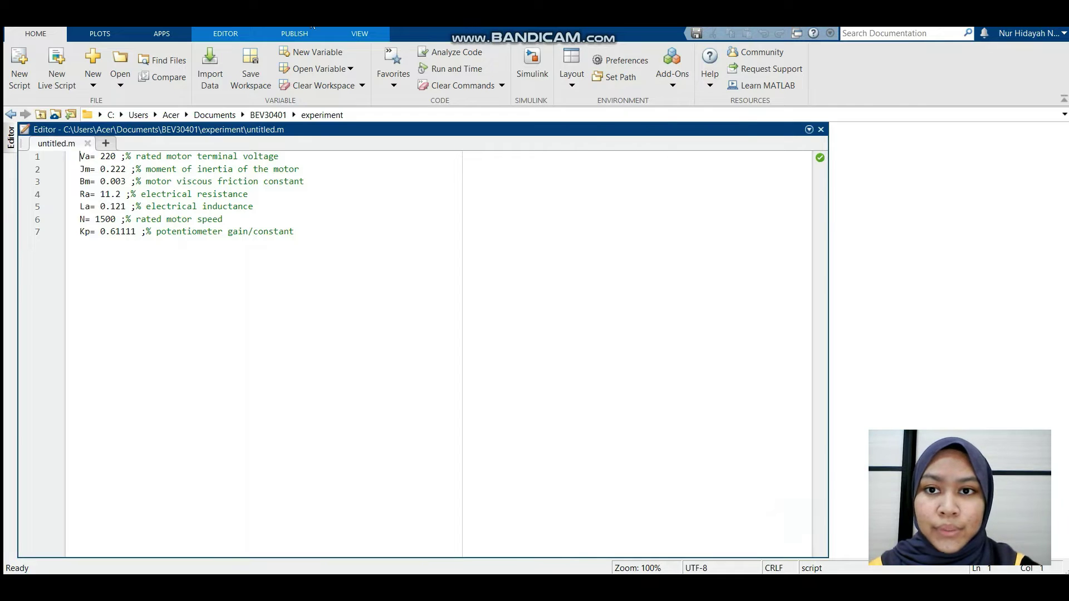
Step: Run the motor parameter script untitled.m in MATLAB and return to the experiment model in Simulink
left_click(243, 33)
mouse_move(857, 571)
left_click(850, 520)
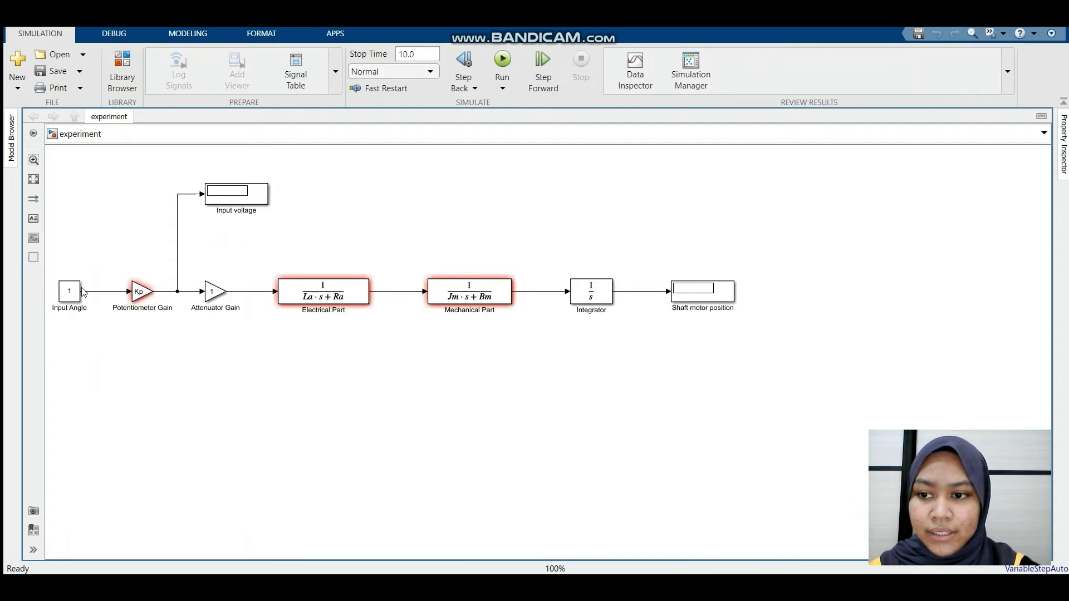
Step: Check the exercise PDF and run the experiment model with input angle 1 and attenuator gain 1
left_click(736, 552)
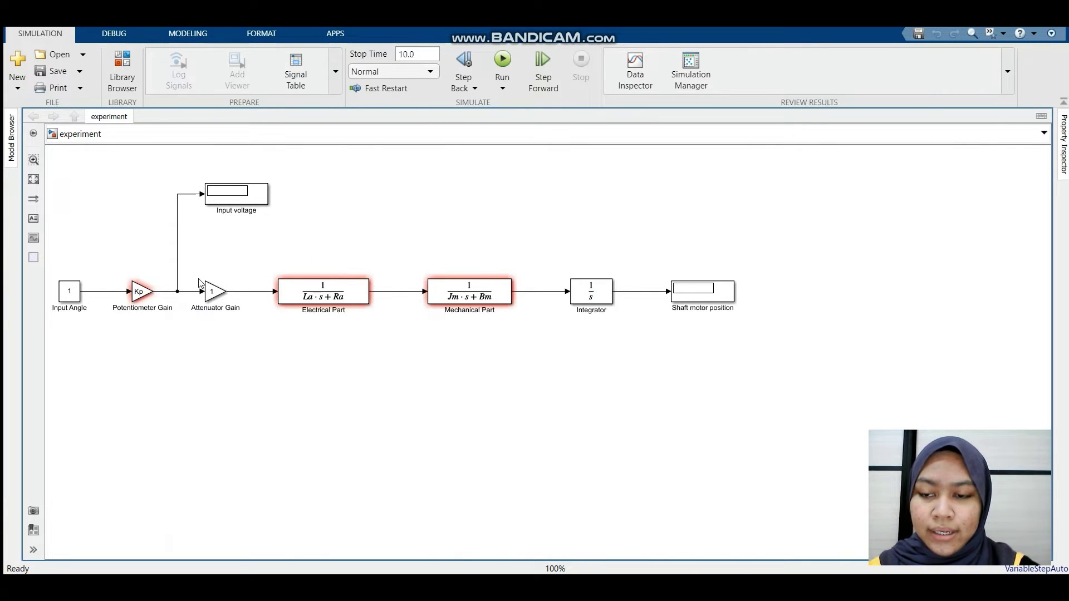
mouse_move(766, 568)
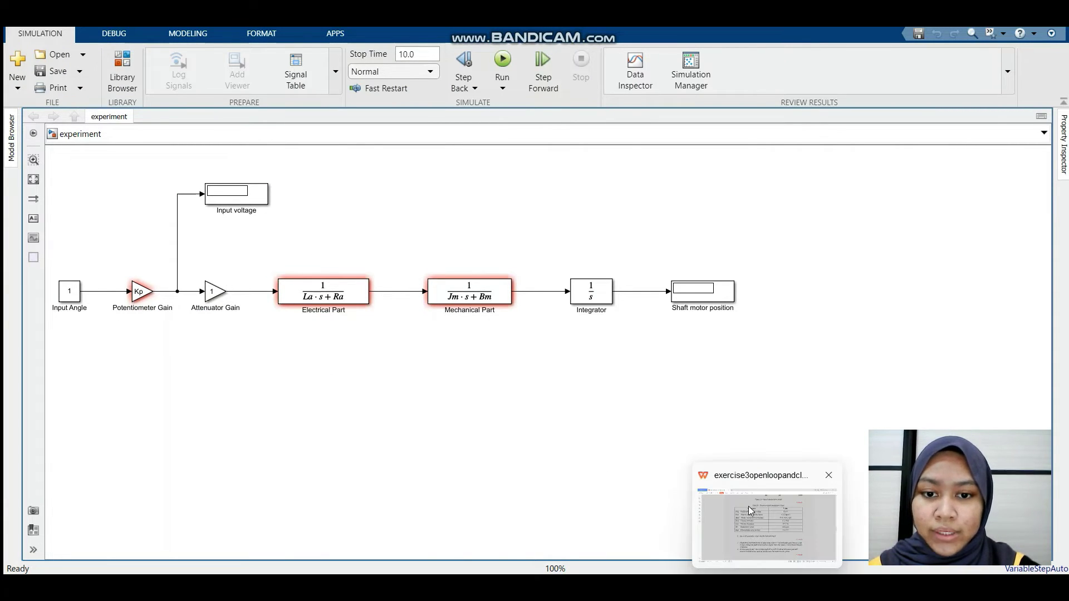
mouse_move(748, 506)
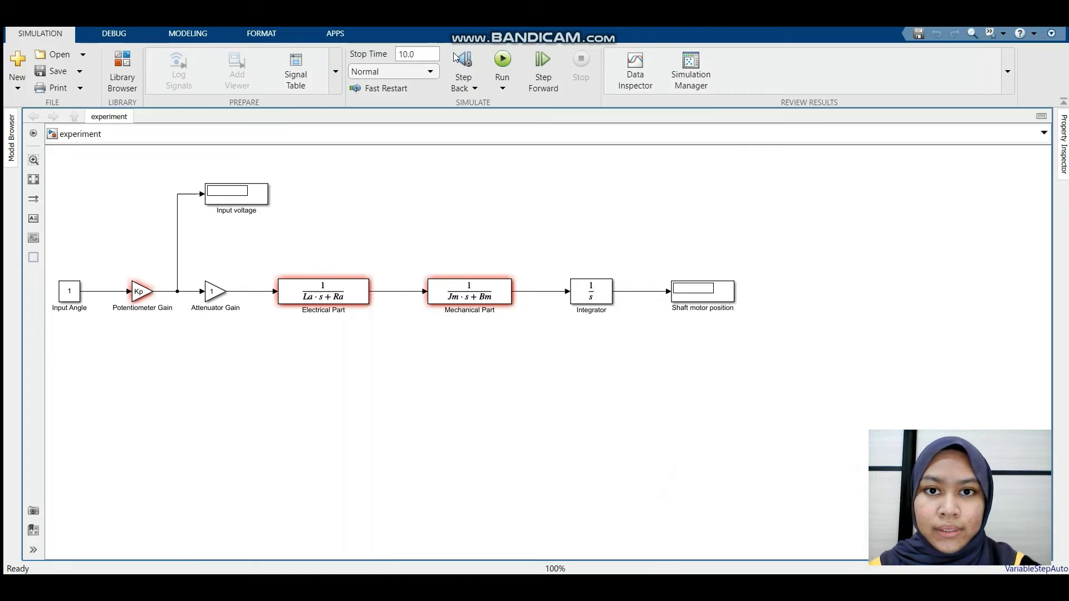
left_click(503, 61)
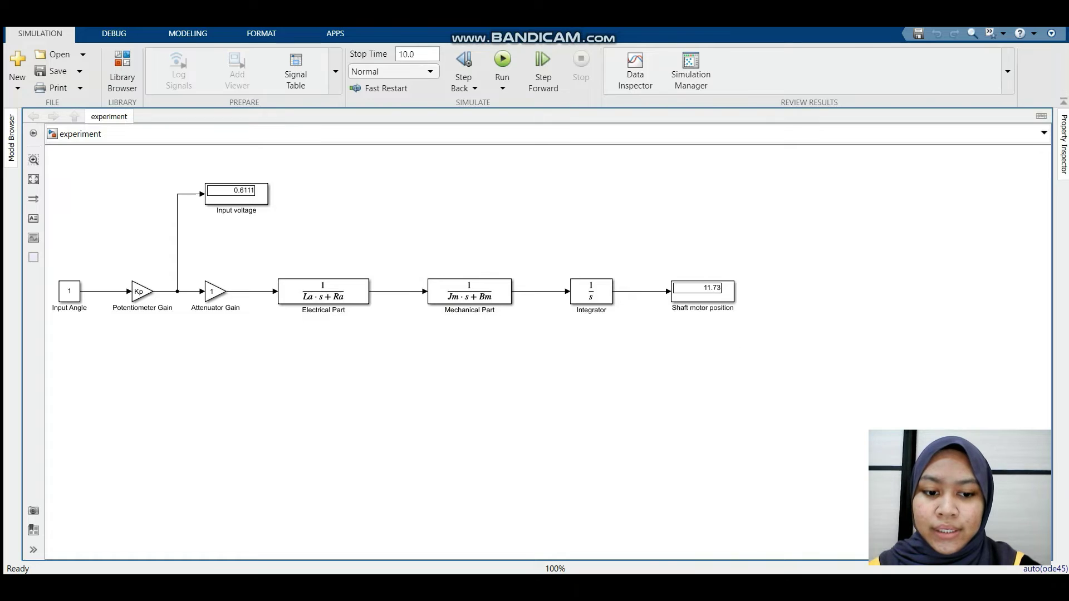
Step: Read exercise item 3 in the PDF and check the Input voltage and Shaft motor position displays against it
left_click(744, 502)
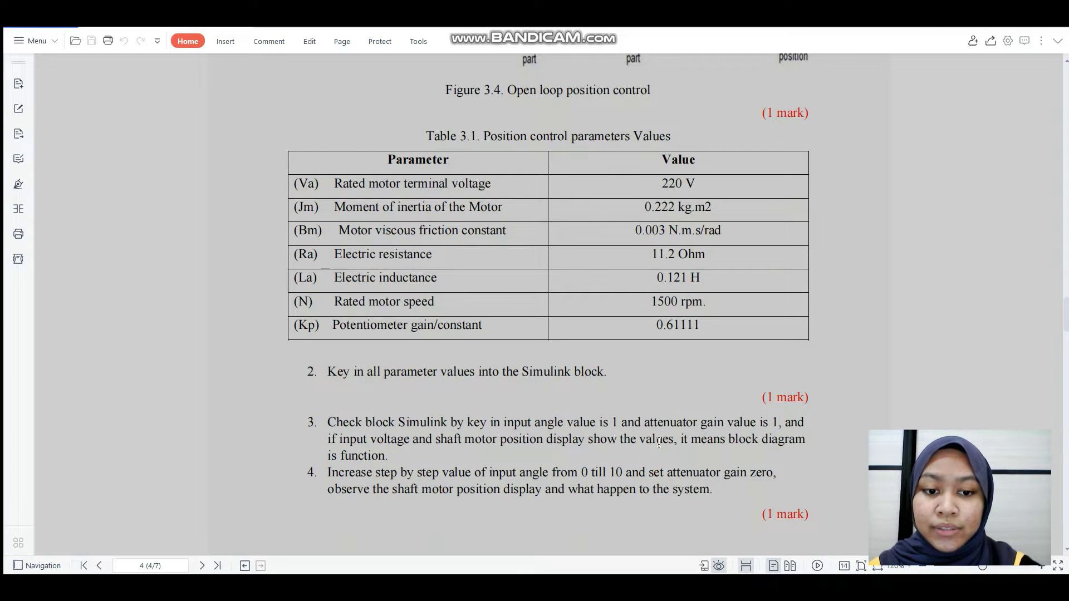
mouse_move(771, 585)
left_click(804, 520)
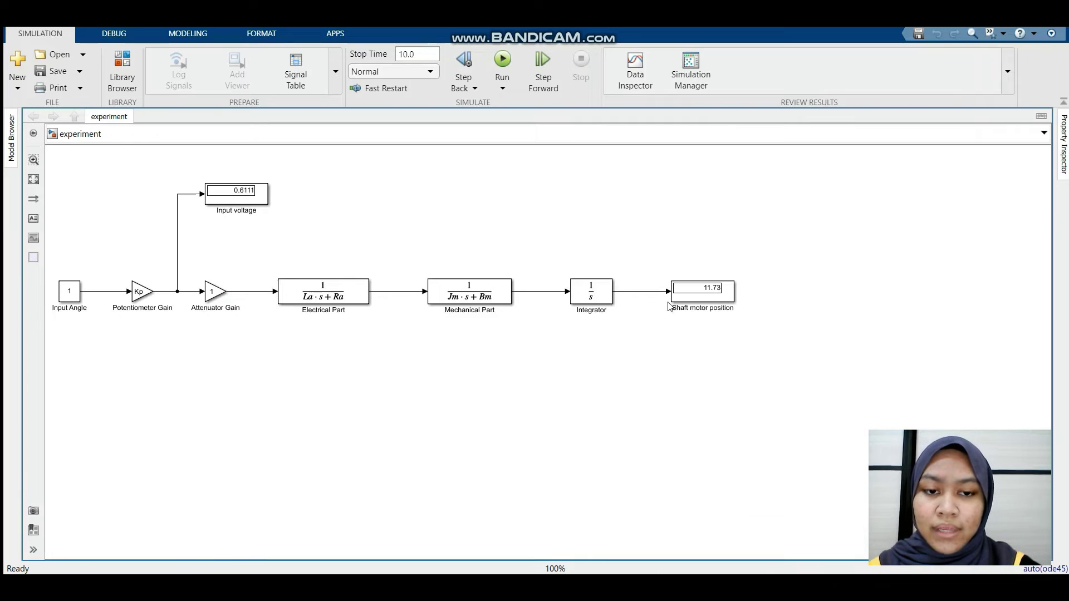
Step: Read exercise item 4 in the PDF and set the Attenuator Gain block's gain to 0 in Simulink
left_click(746, 506)
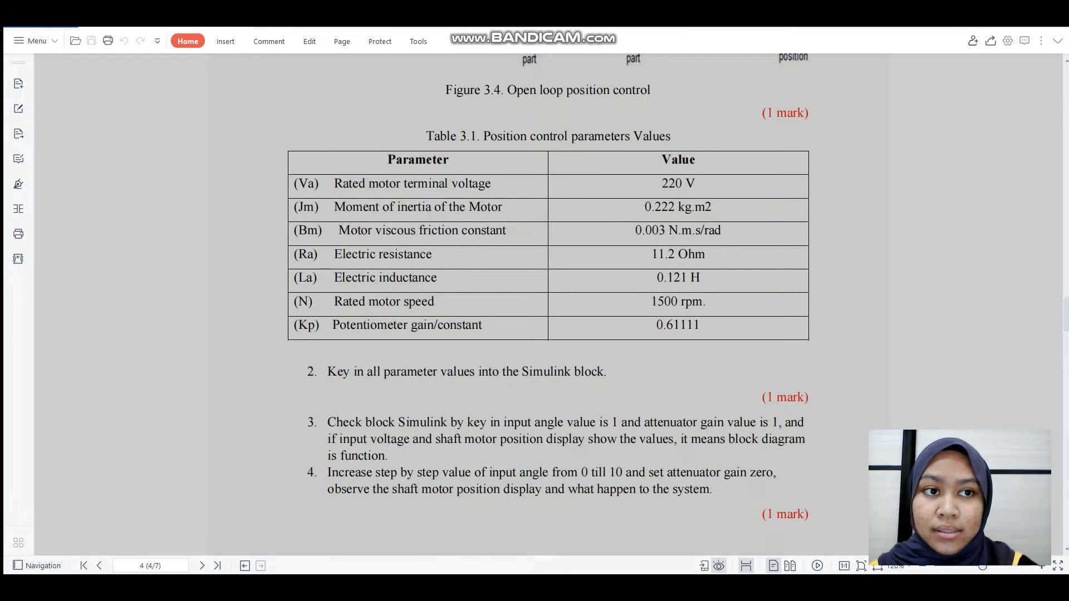
key("alt+Tab")
left_click(216, 286)
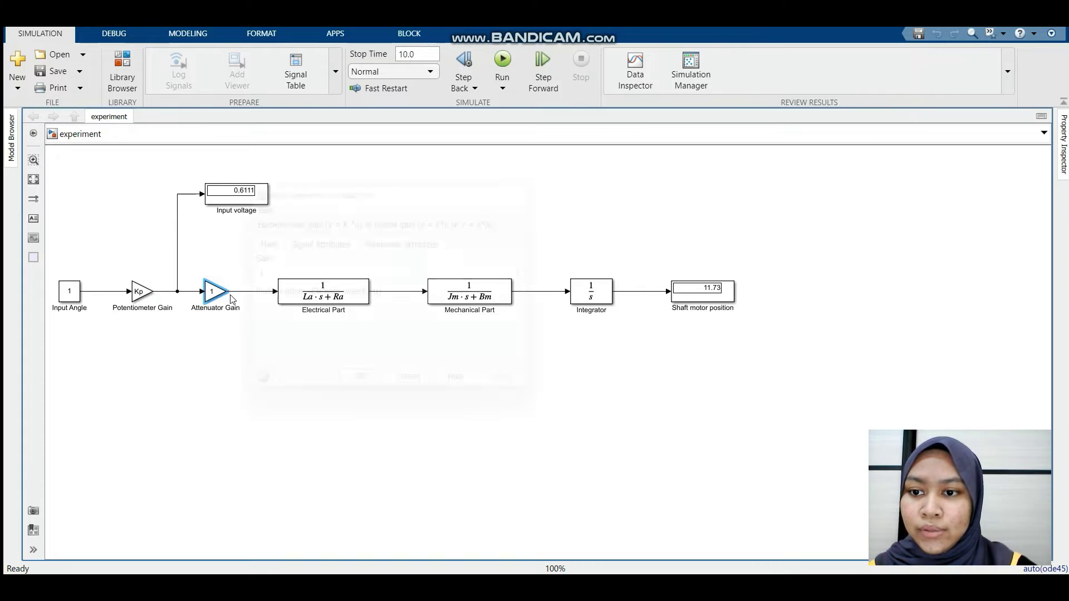
double_click(230, 295)
type("0")
key("Return")
Step: Select the Input Angle constant block for editing
left_click(71, 297)
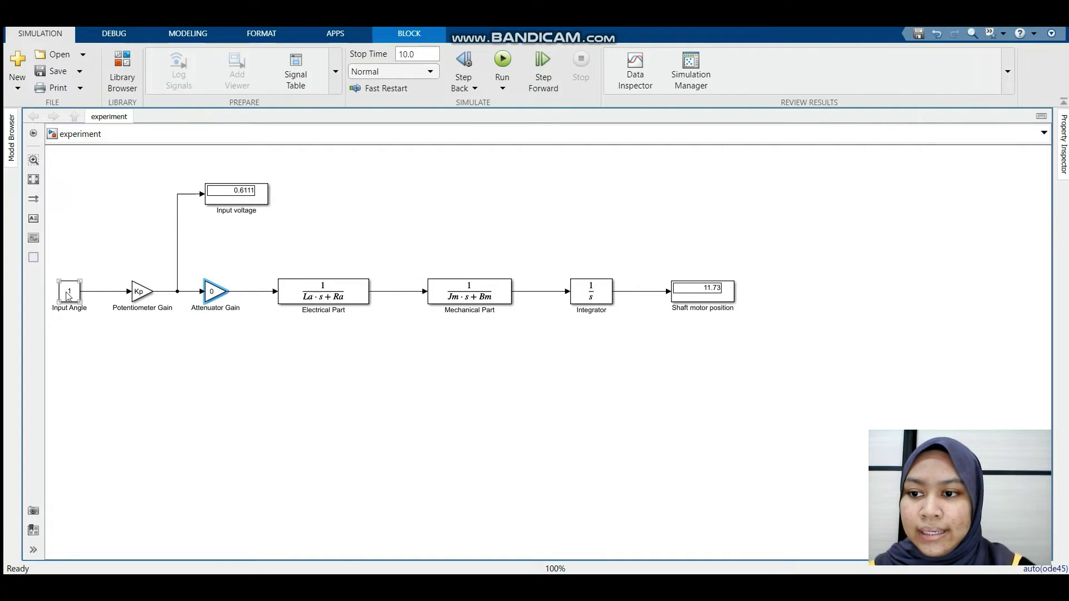
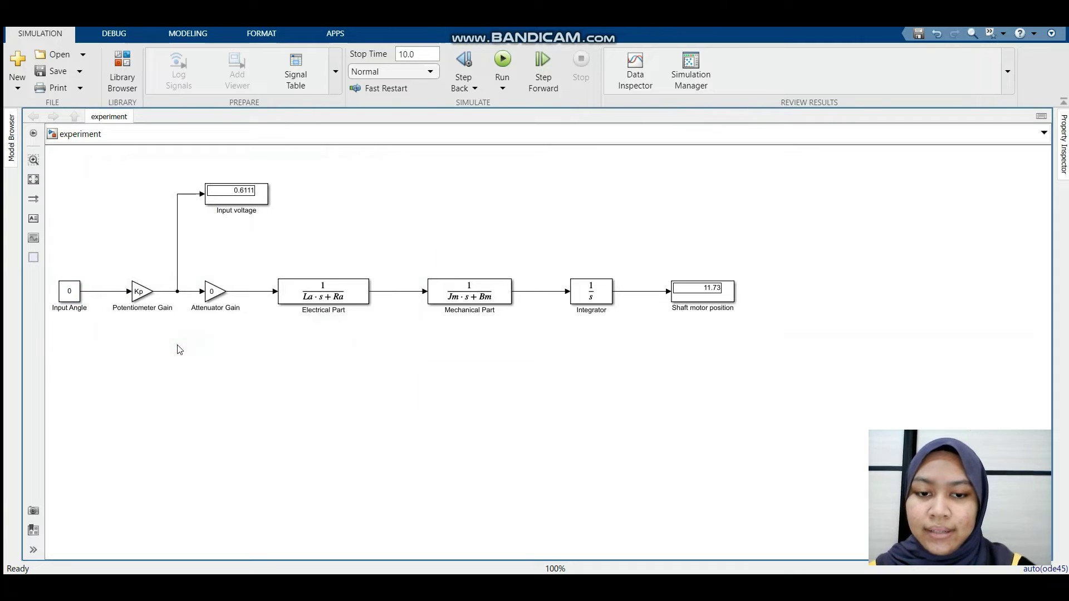
Step: Run the model at input angle 0 and again with the Input Angle constant set to 1
left_click(502, 60)
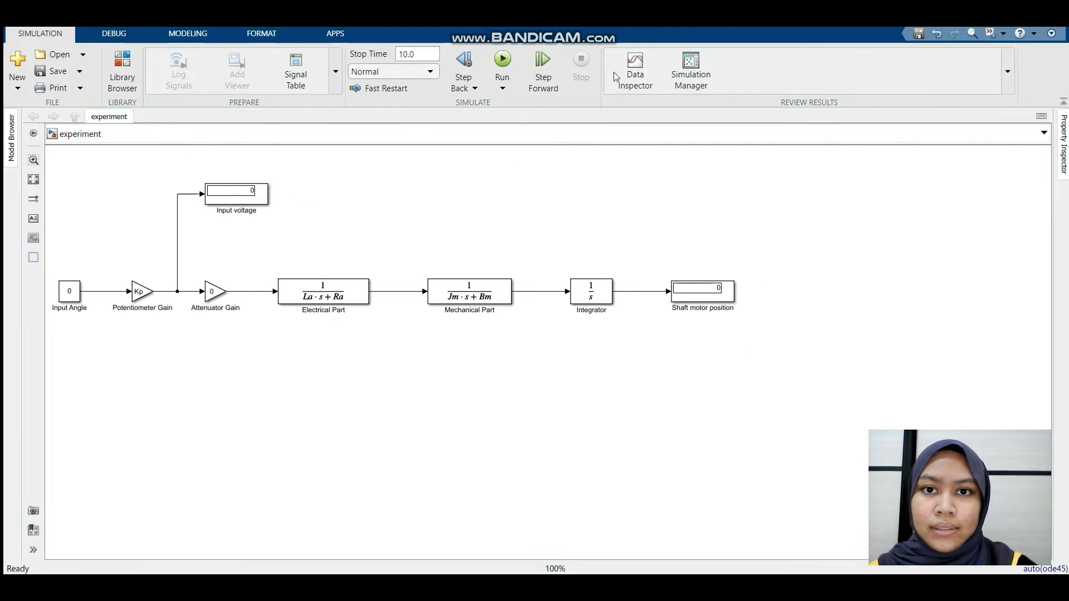
double_click(75, 290)
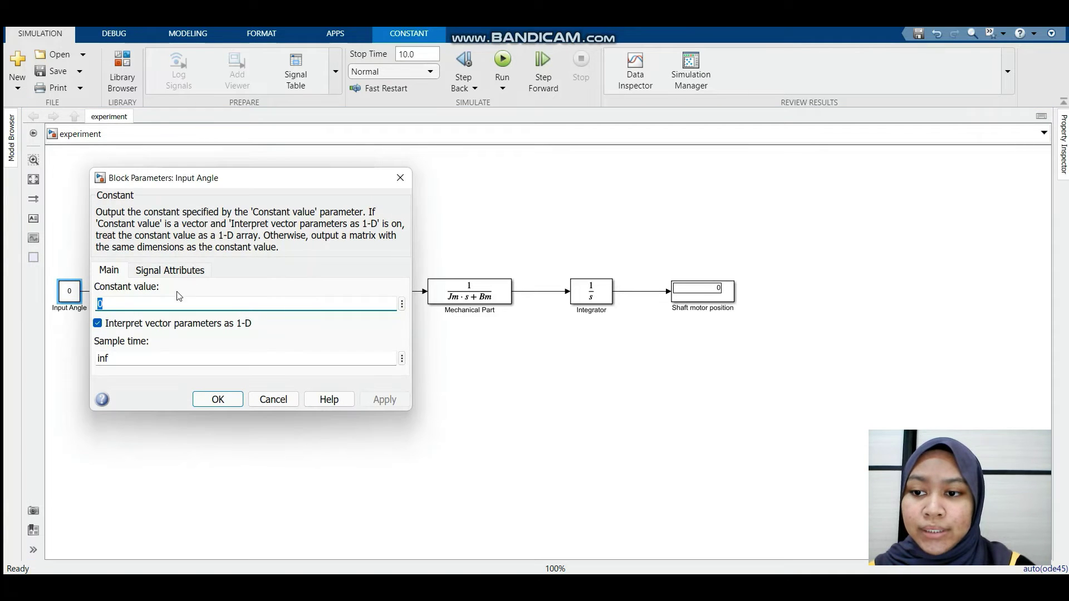
double_click(178, 298)
type("1")
key("Return")
left_click(510, 59)
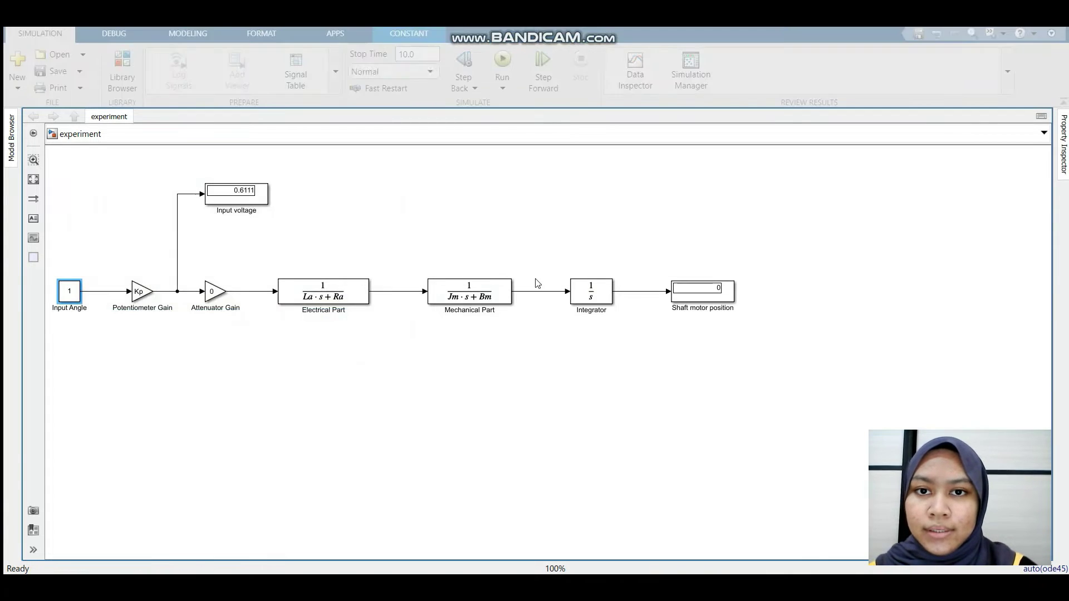
left_click(97, 260)
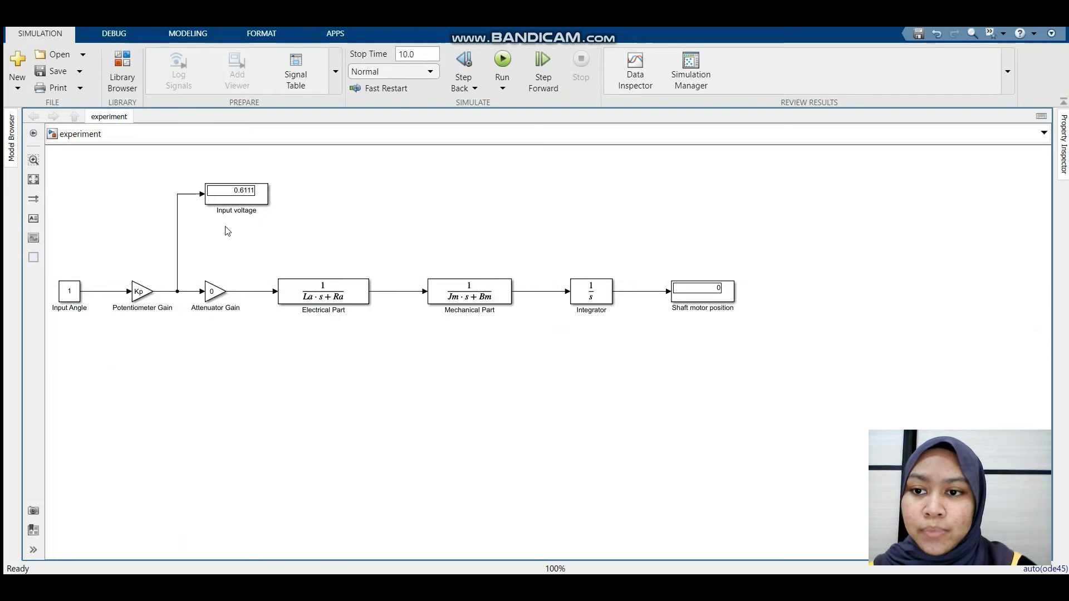
left_click(243, 202)
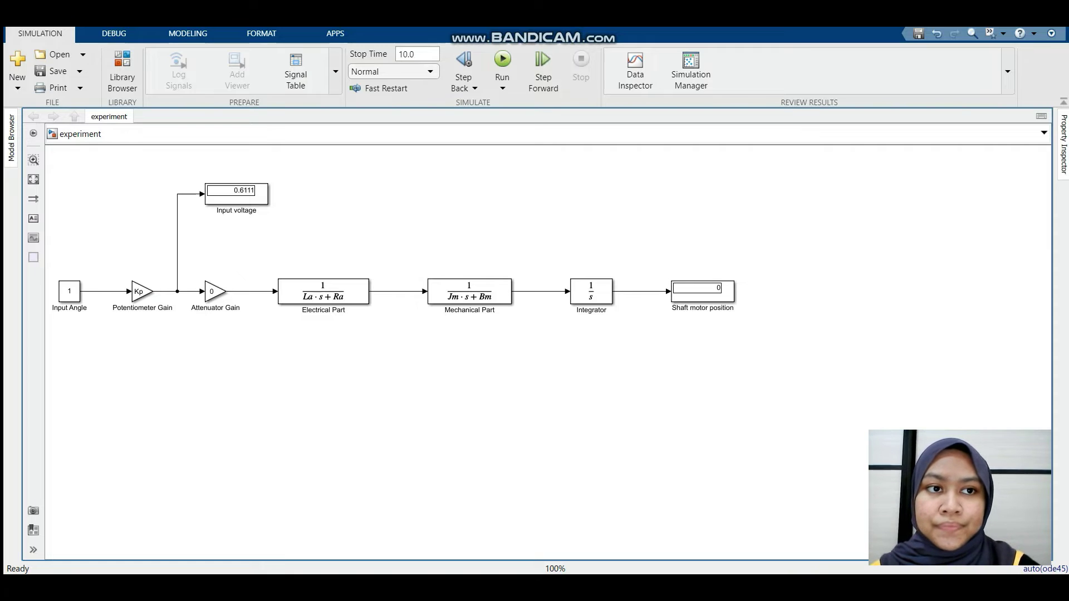
Step: Set the Input Angle constant to 2 and run the simulation with the attenuator gain at 0
double_click(71, 295)
type("2")
key("Return")
left_click(510, 62)
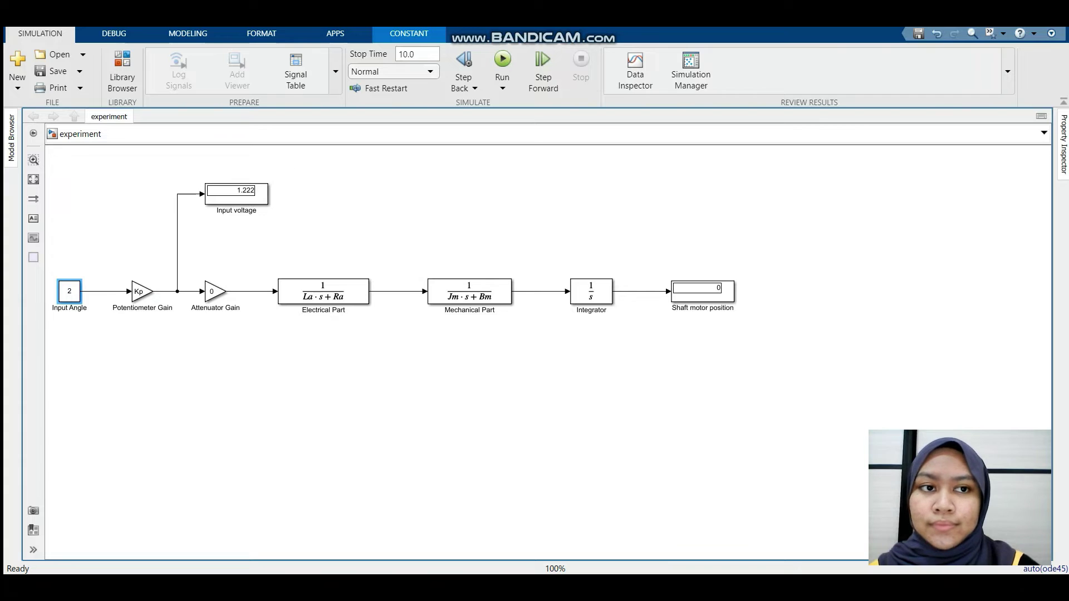
left_click(986, 27)
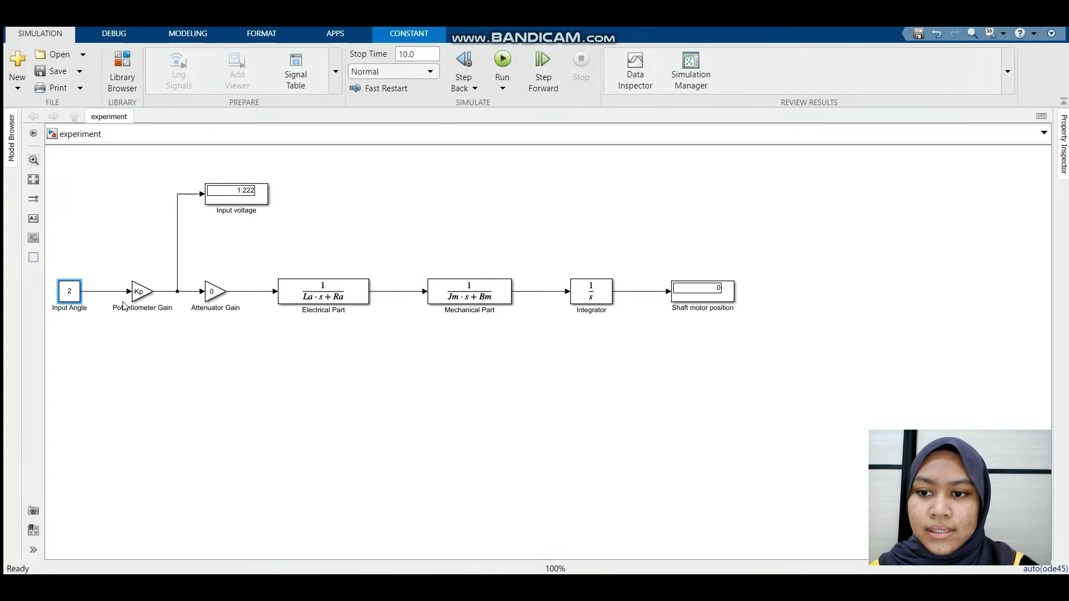
Step: Set the Input Angle constant to 3, run the simulation and check the Input voltage display
double_click(74, 296)
type("3")
left_click(217, 398)
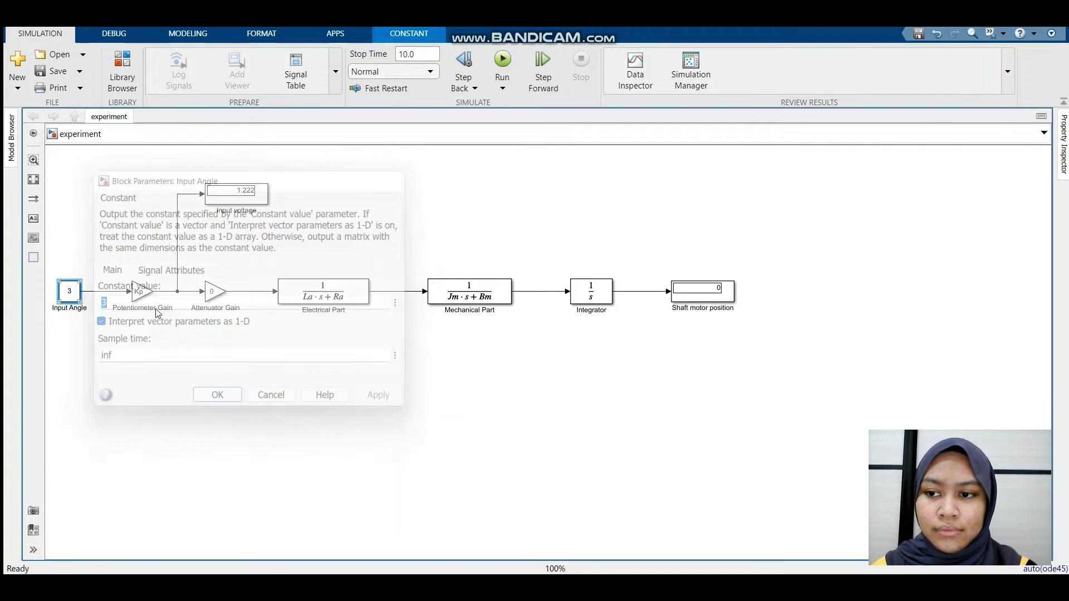
left_click(507, 59)
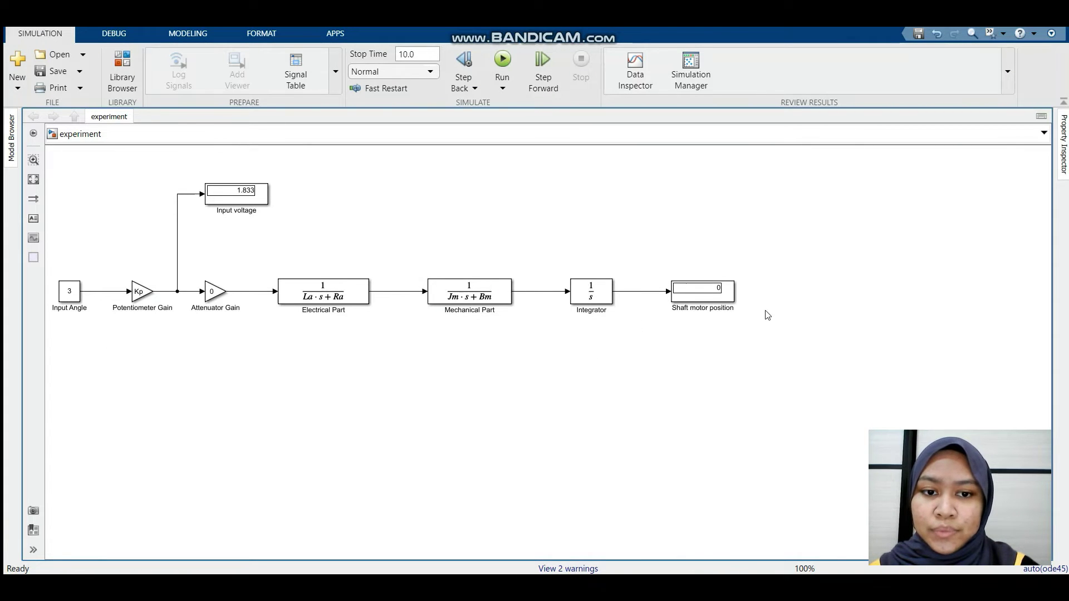
left_click(211, 202)
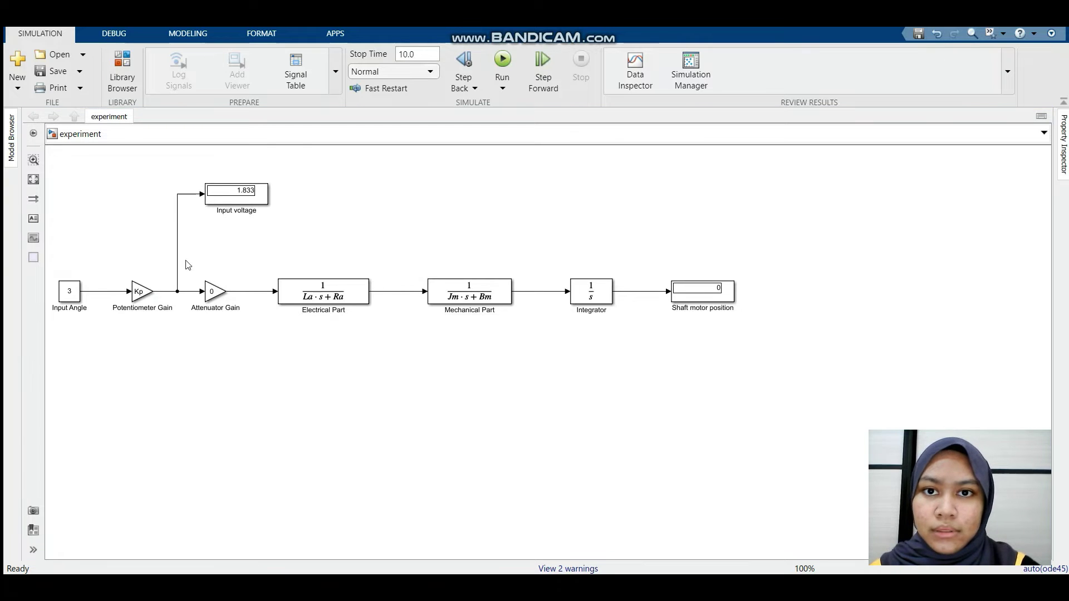
Step: Set the Input Angle constant to 4 and run the simulation with the attenuator gain at 0
double_click(68, 291)
type("4")
key("Return")
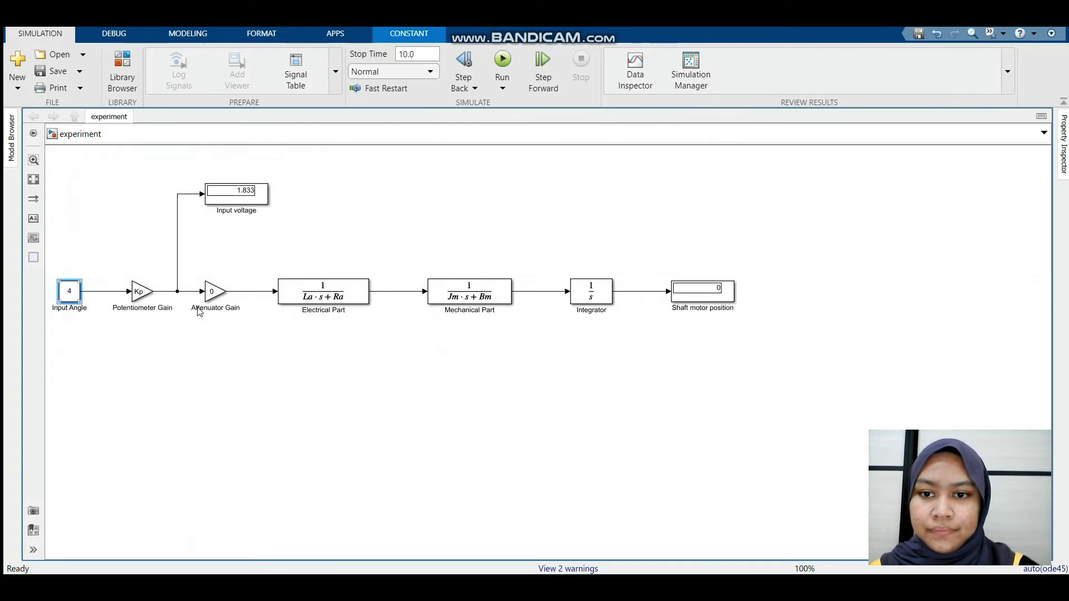
left_click(503, 59)
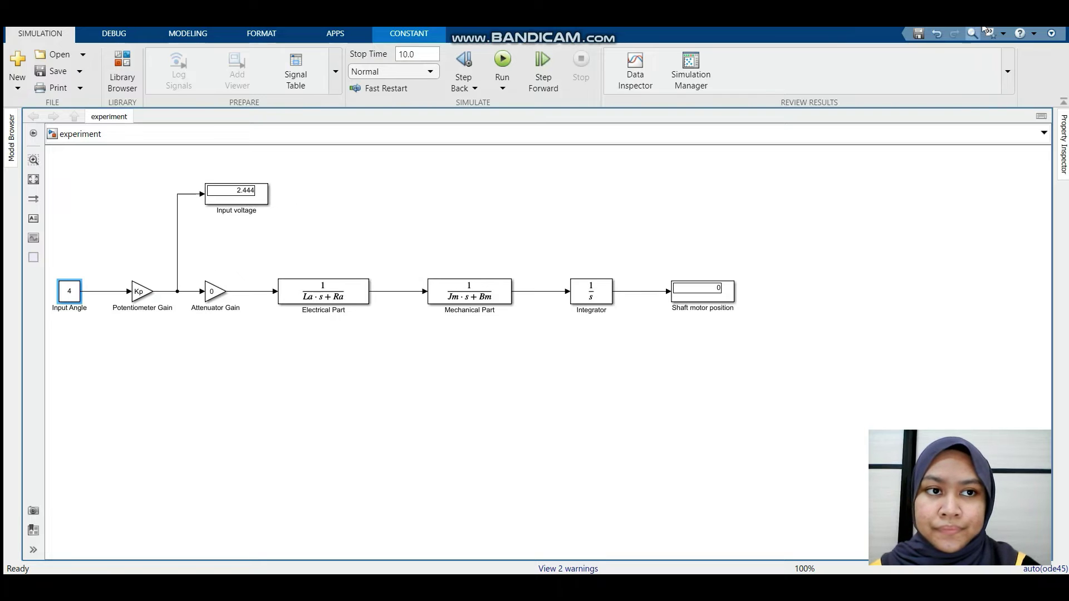
Step: Set the Input Angle constant to 5 and run the simulation with the attenuator gain at 0
double_click(69, 291)
type("5")
key("Return")
left_click(395, 255)
left_click(502, 59)
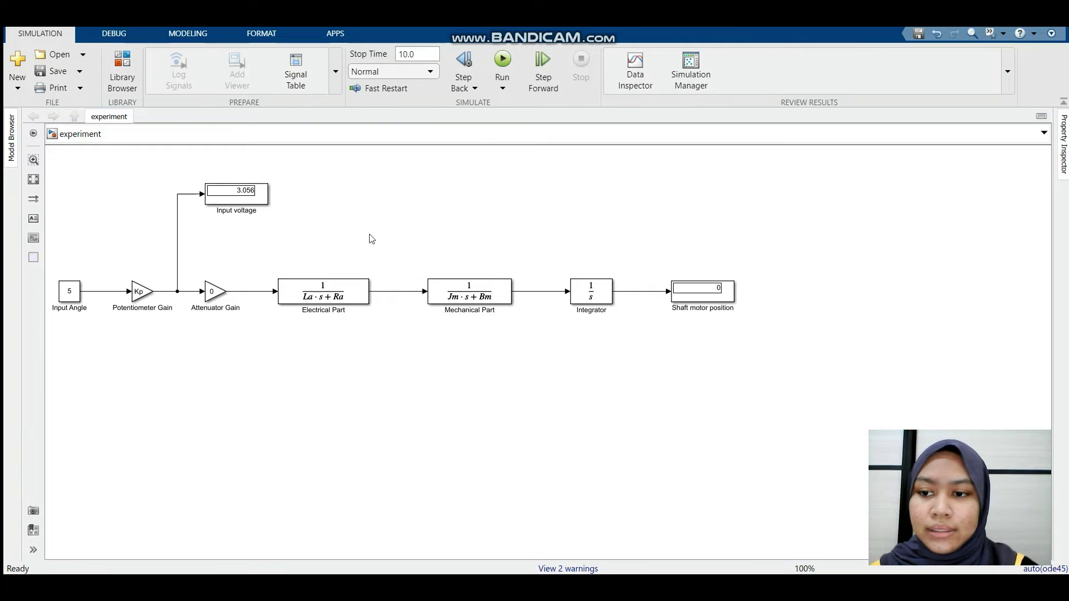
Step: Set the Input Angle constant to 6, run the simulation and check the Input voltage display
double_click(71, 288)
type("6")
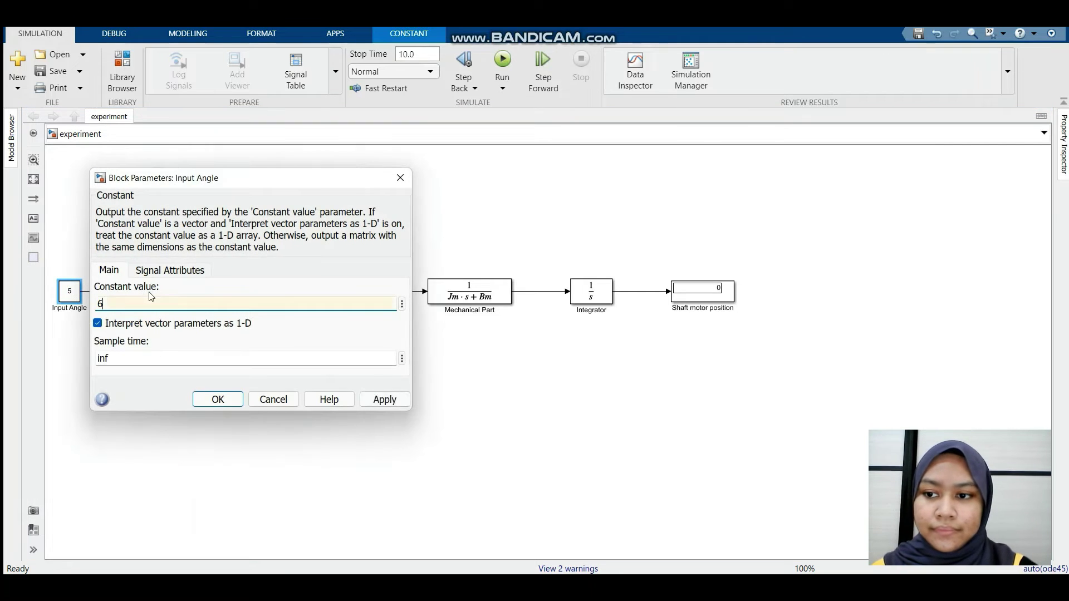
left_click(217, 399)
left_click(502, 60)
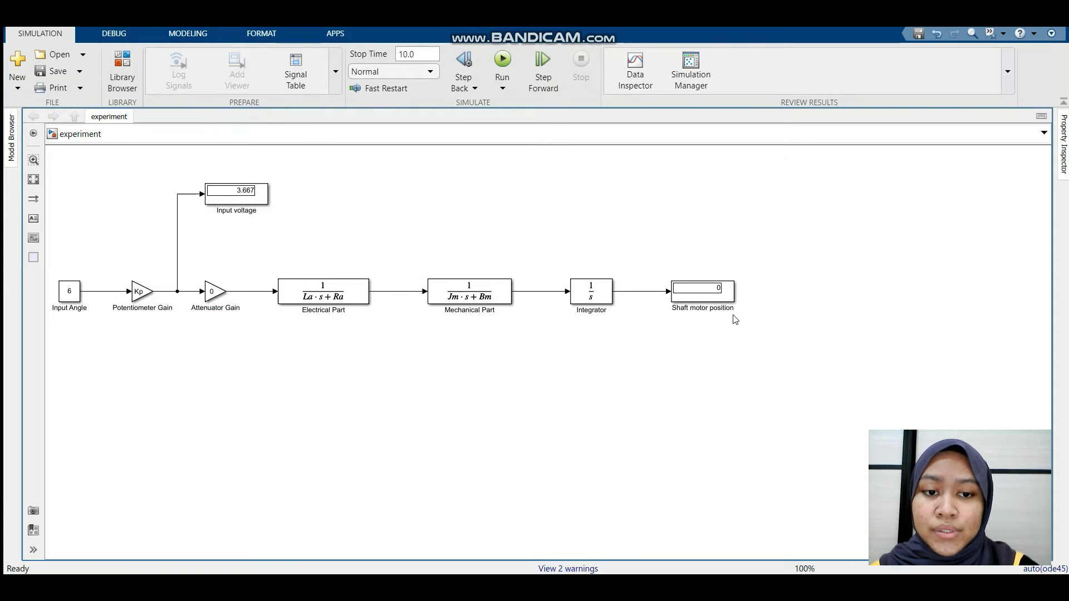
left_click(244, 198)
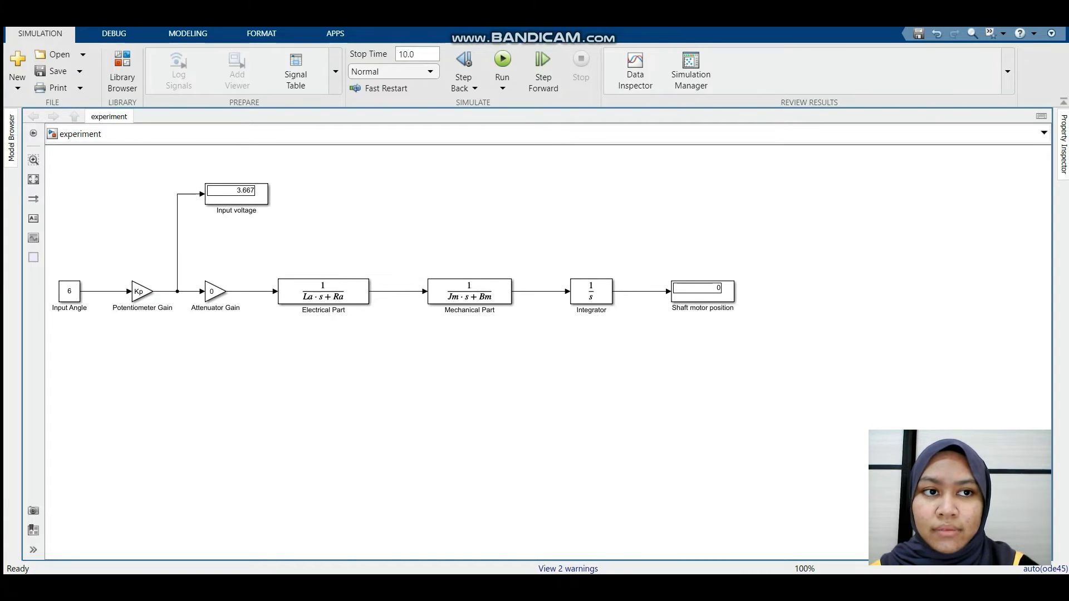
Step: Set the Input Angle constant to 7, run the simulation and check the Input voltage display
double_click(68, 292)
type("7")
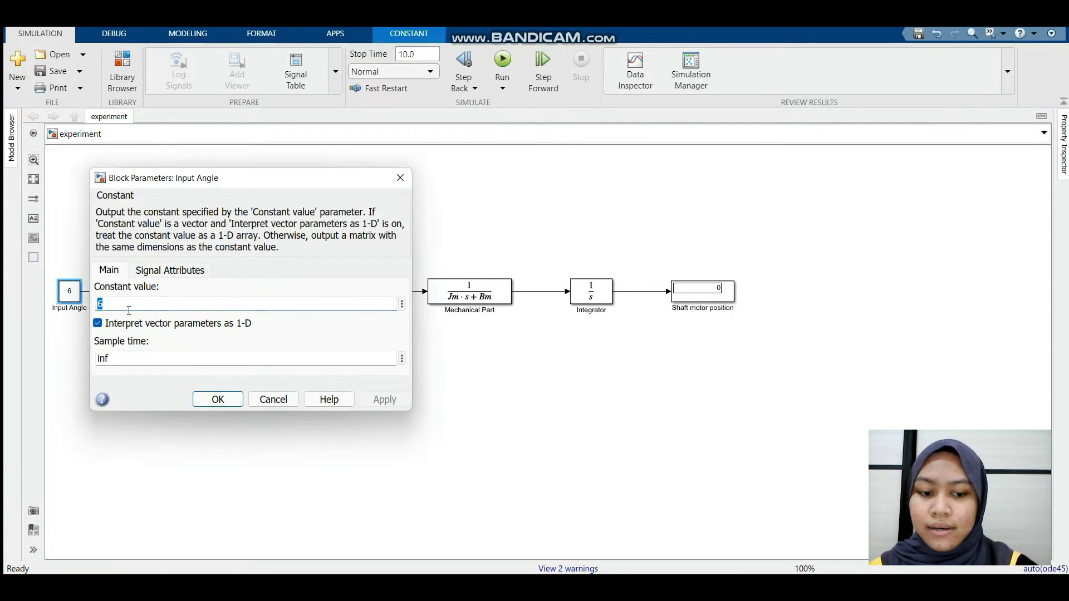
key("Return")
left_click(503, 58)
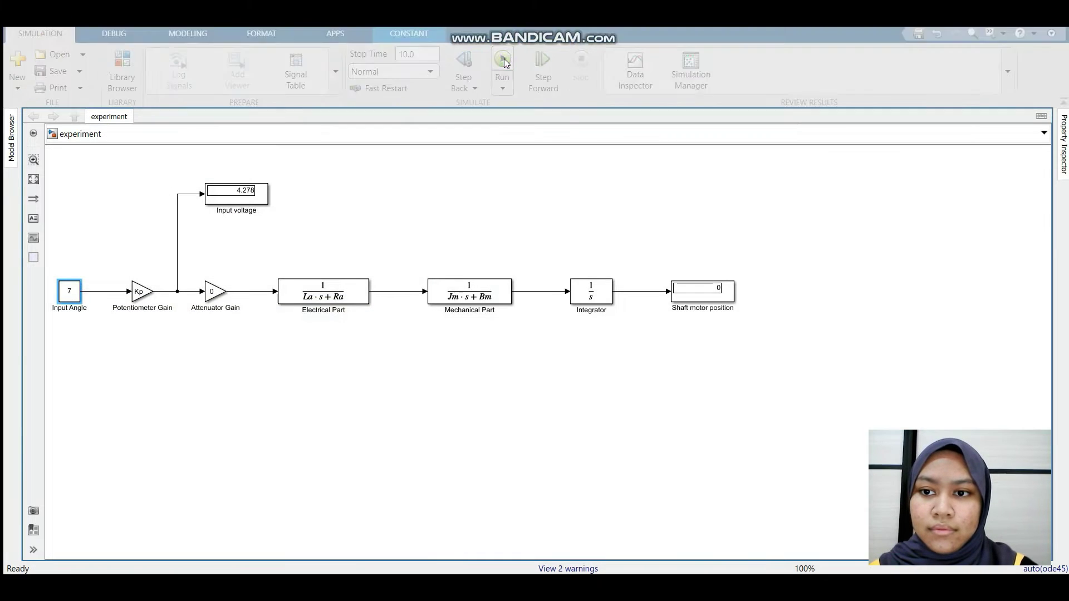
left_click(78, 330)
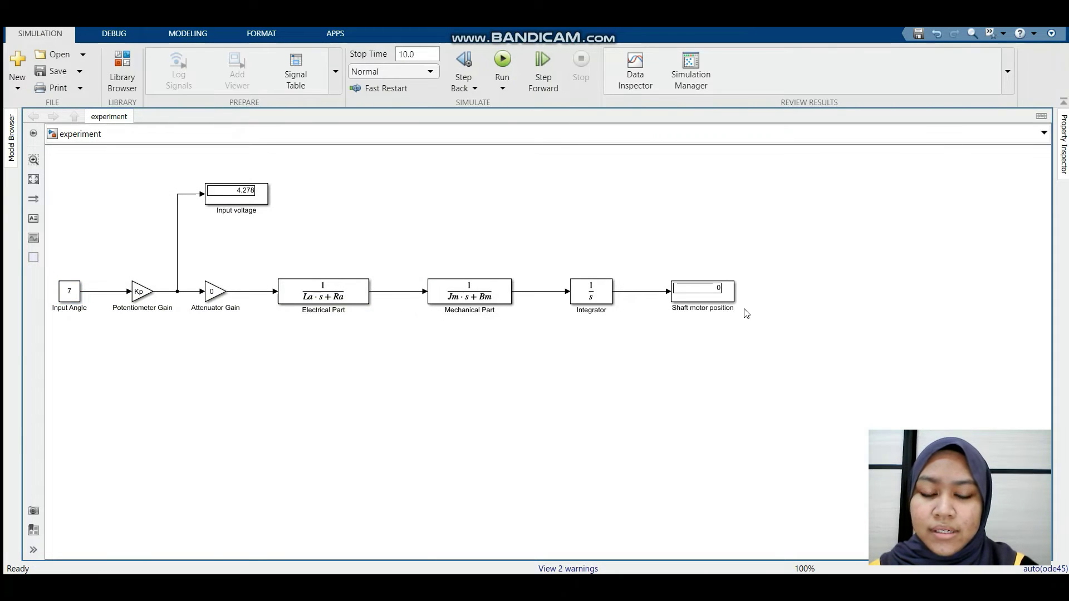
left_click(240, 214)
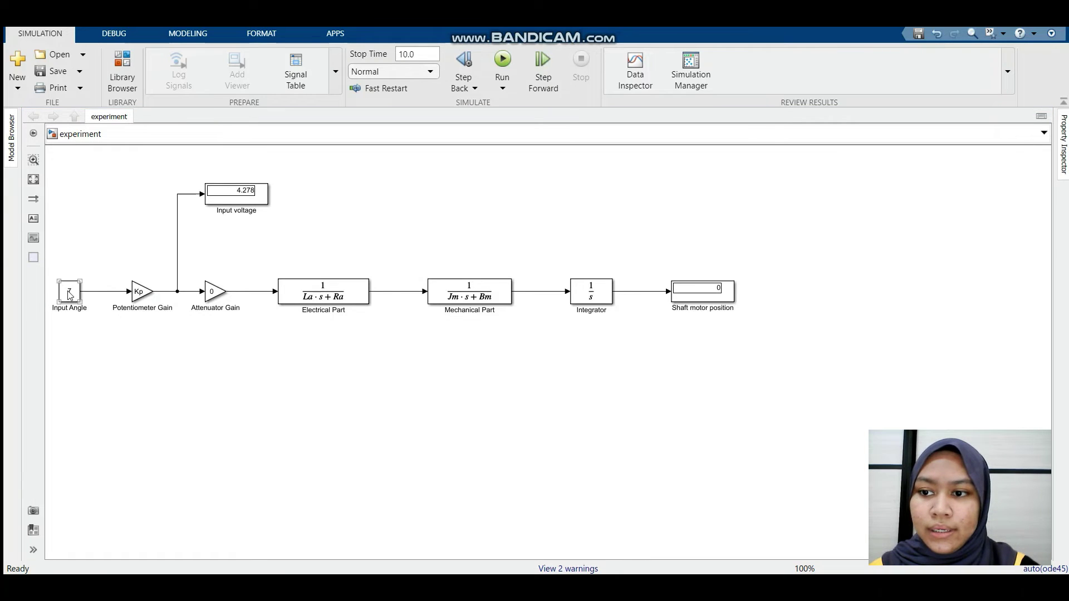
Step: Set the Input Angle constant to 8, run the simulation and check the Shaft motor position display
double_click(70, 295)
type("8")
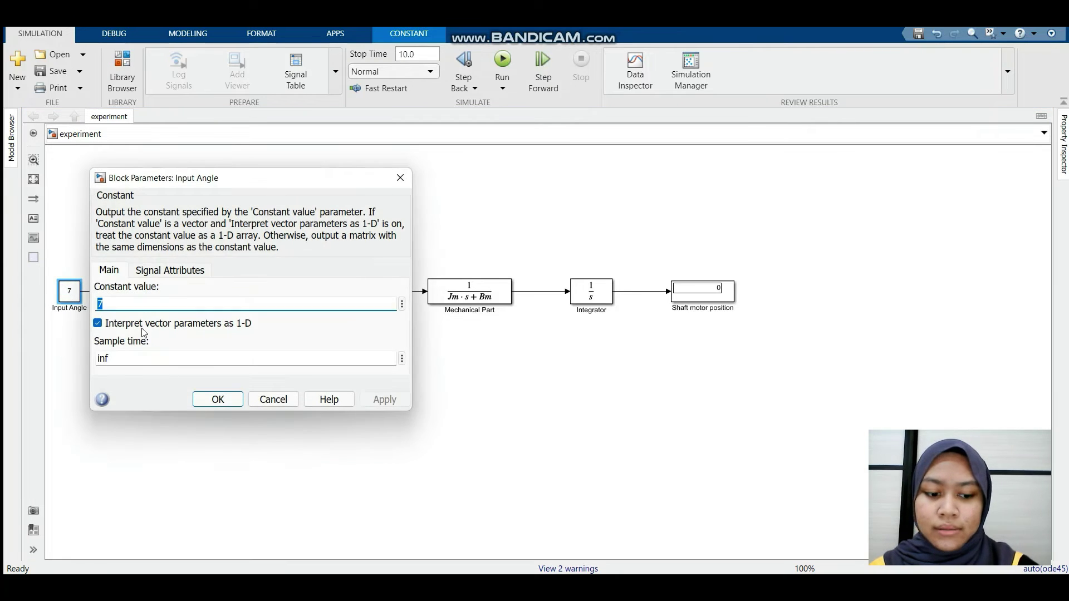
key("Return")
left_click(504, 59)
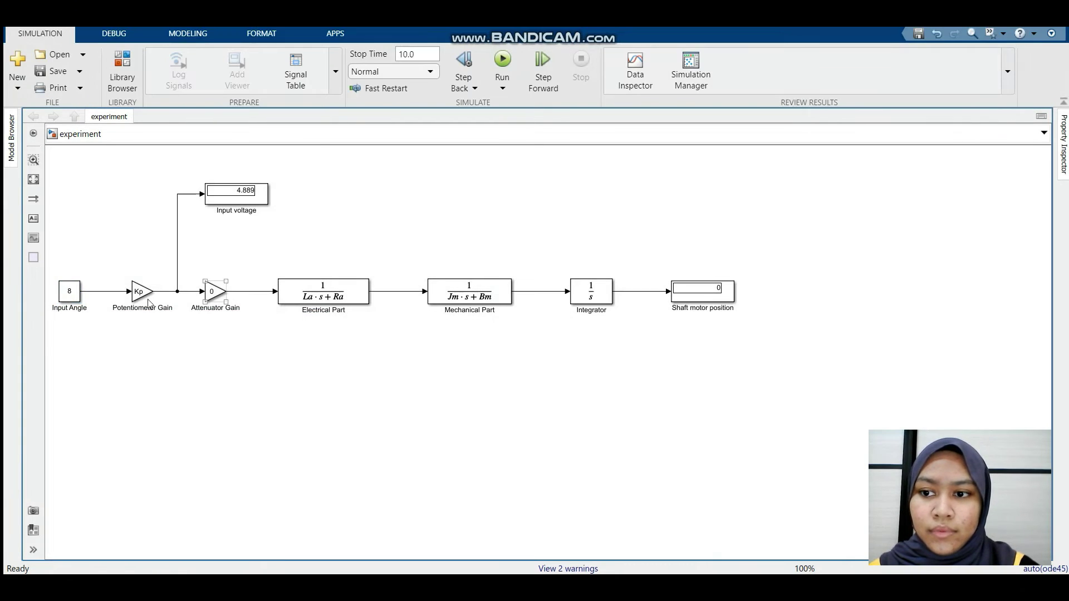
left_click(684, 311)
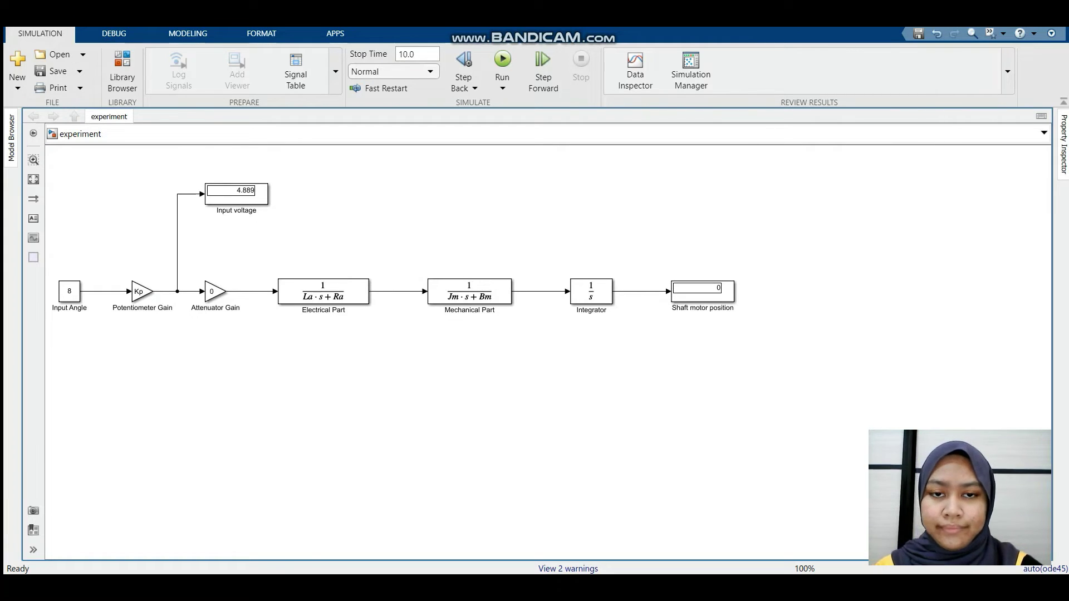
Step: Set the Input Angle constant to 9 and run the simulation with the attenuator gain at 0
double_click(69, 290)
type("9")
key("Return")
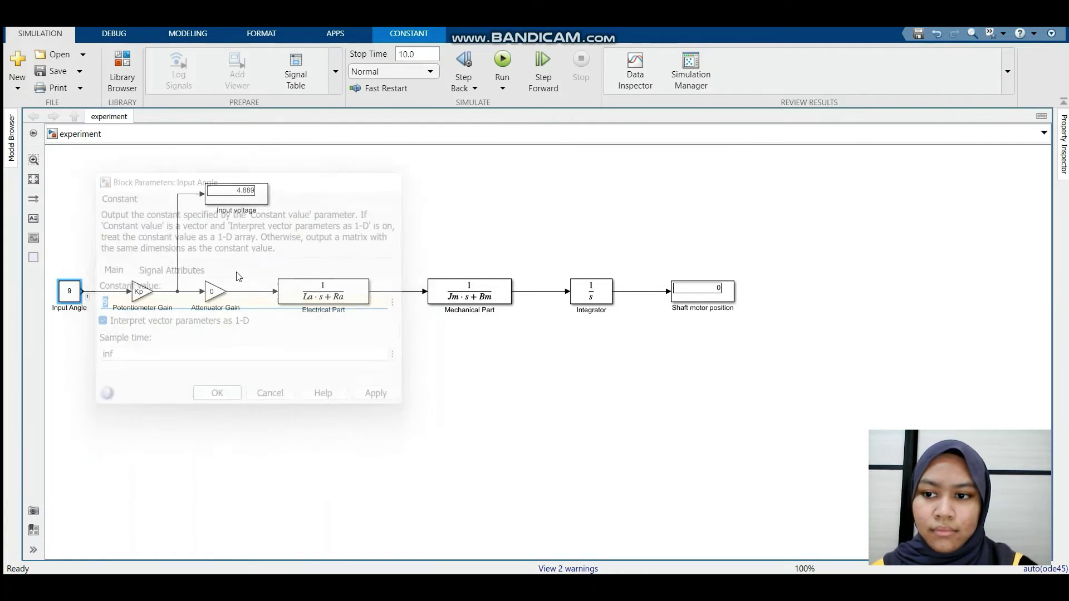
left_click(502, 59)
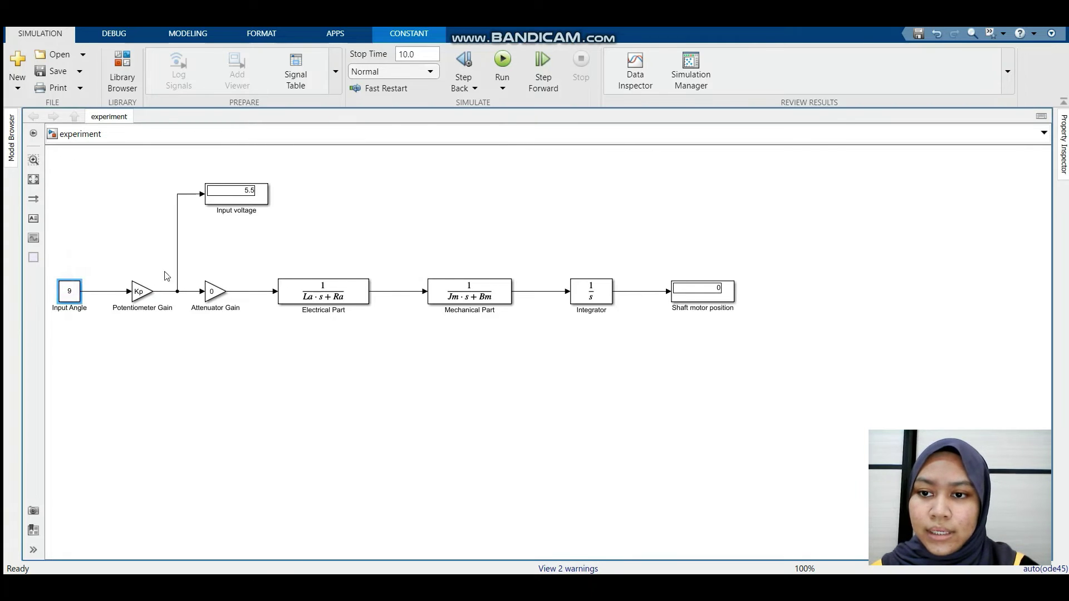
Step: Set the Input Angle constant to 10, run the simulation and check the Input voltage display
double_click(68, 291)
left_click(183, 304)
key("BackSpace")
type("10")
key("Return")
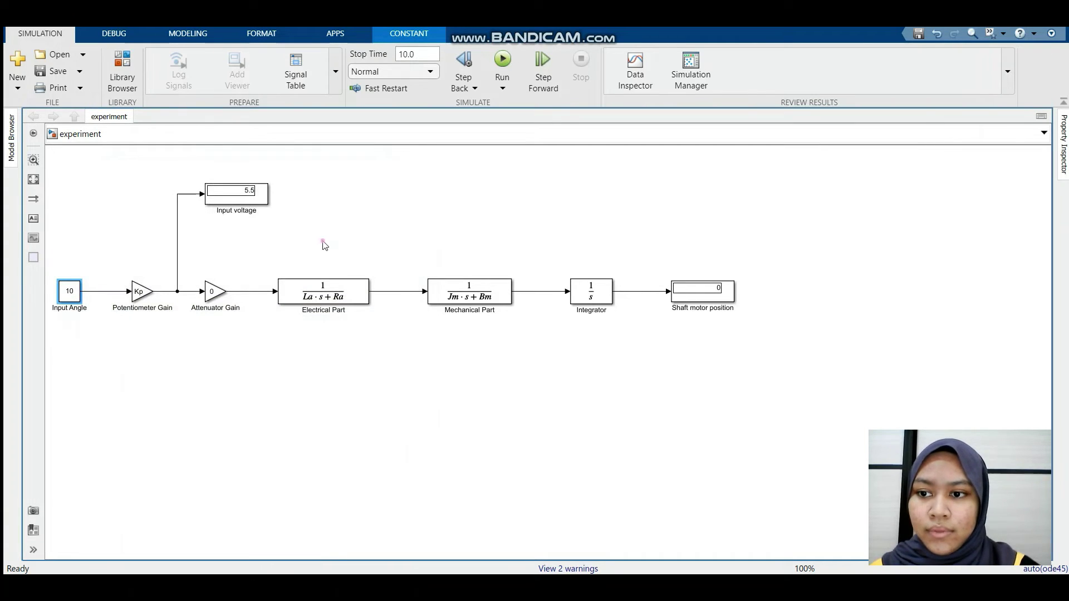
left_click(284, 269)
left_click(503, 65)
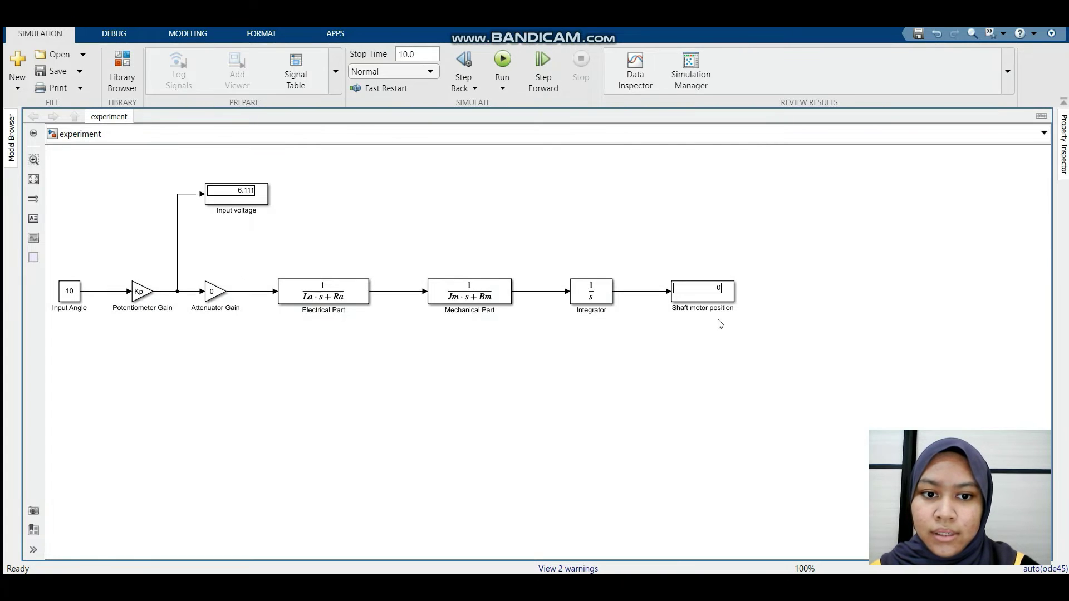
left_click(266, 206)
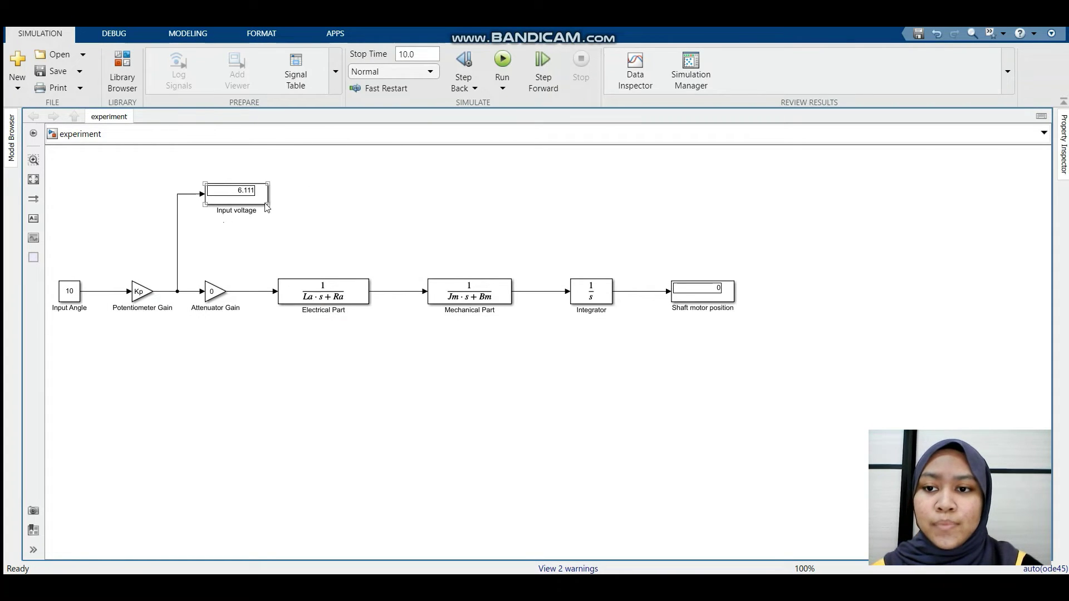
left_click(407, 167)
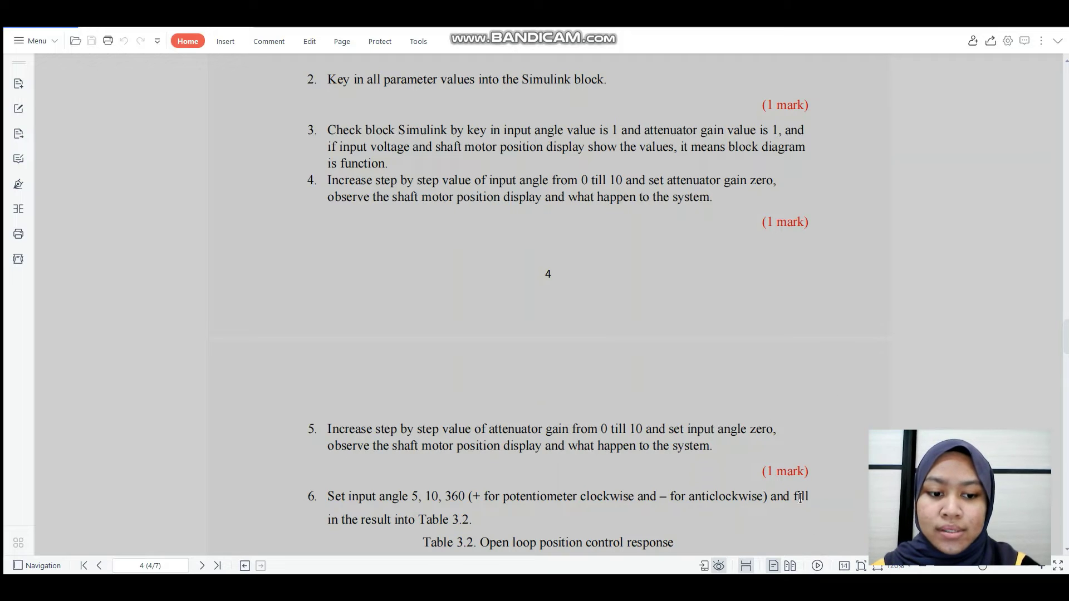
Step: Read exercise item 5 in the PDF for the required attenuator gain range and input angle
mouse_move(807, 588)
left_click(840, 518)
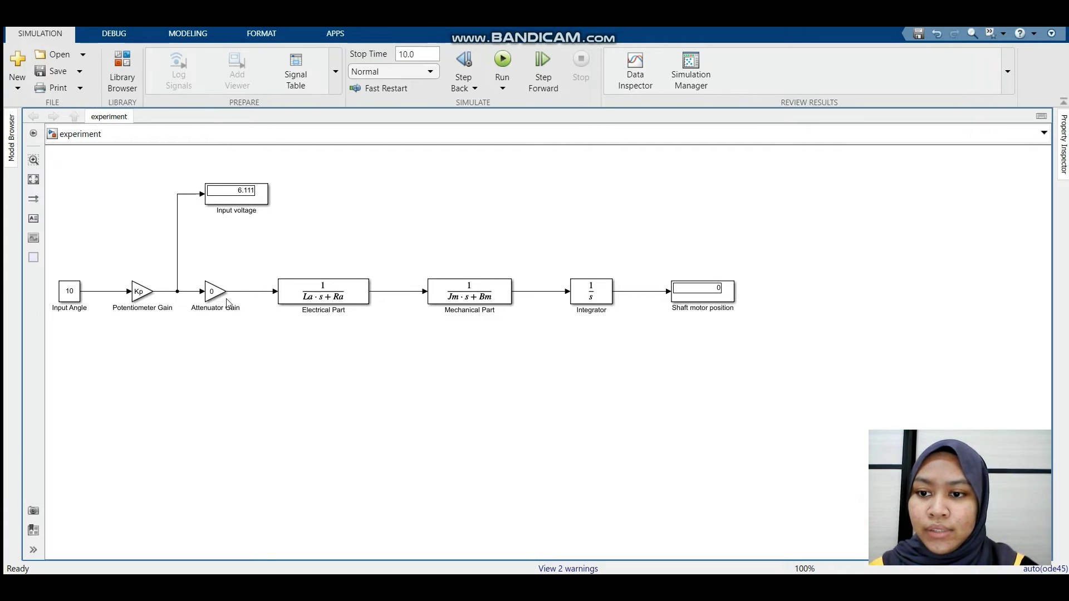
mouse_move(751, 587)
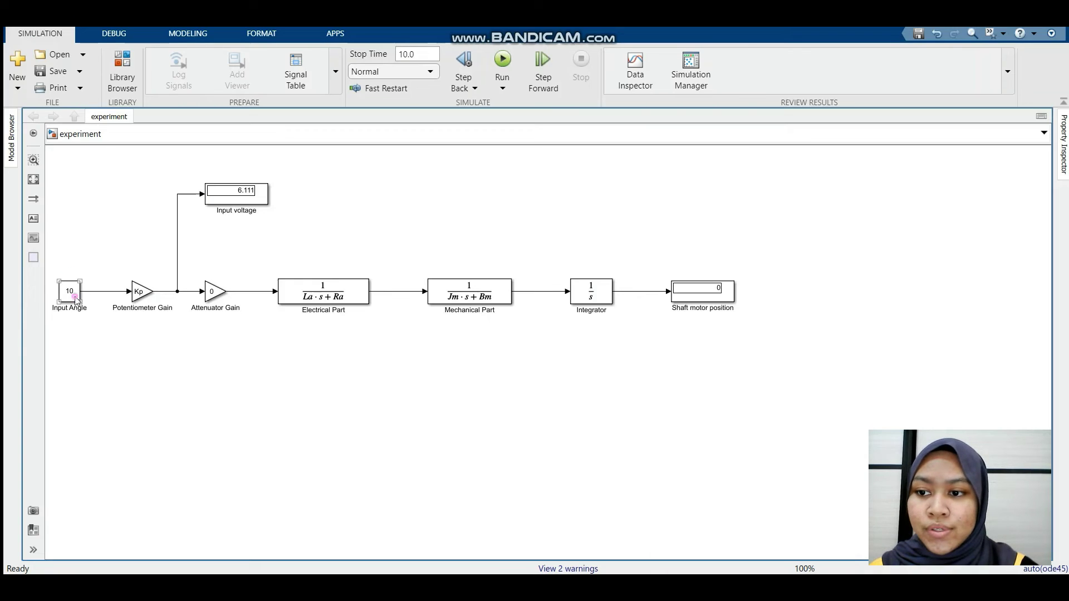
Step: Set the Input Angle constant to 0 in the Simulink model and run it with the attenuator gain at 0
double_click(69, 291)
type("0")
key("Return")
left_click(180, 363)
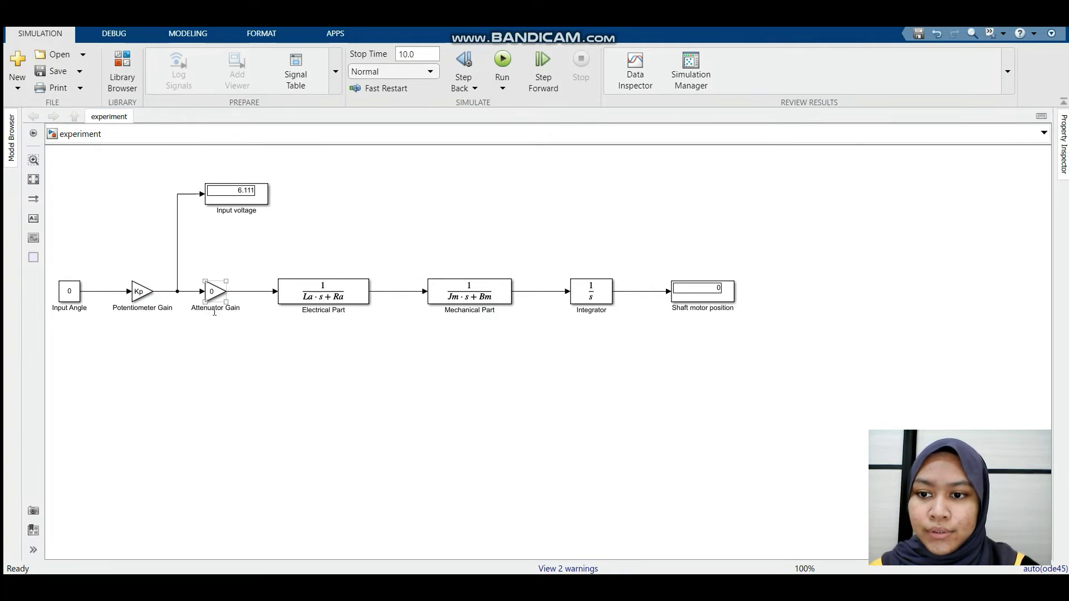
left_click(531, 65)
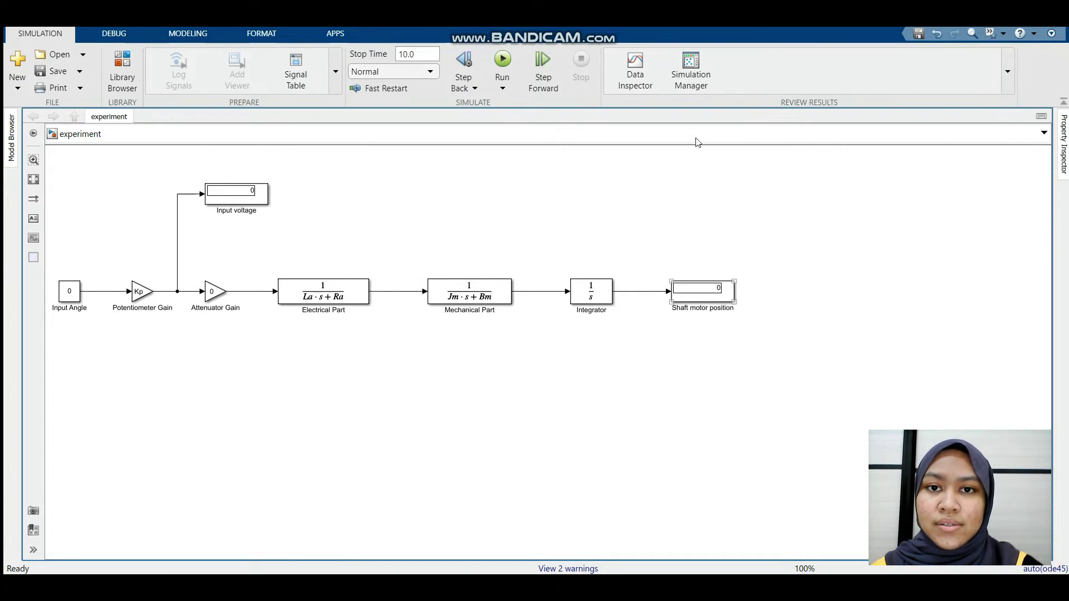
Step: Set the Attenuator Gain block's gain to 1 and run the simulation with input angle 0
double_click(215, 291)
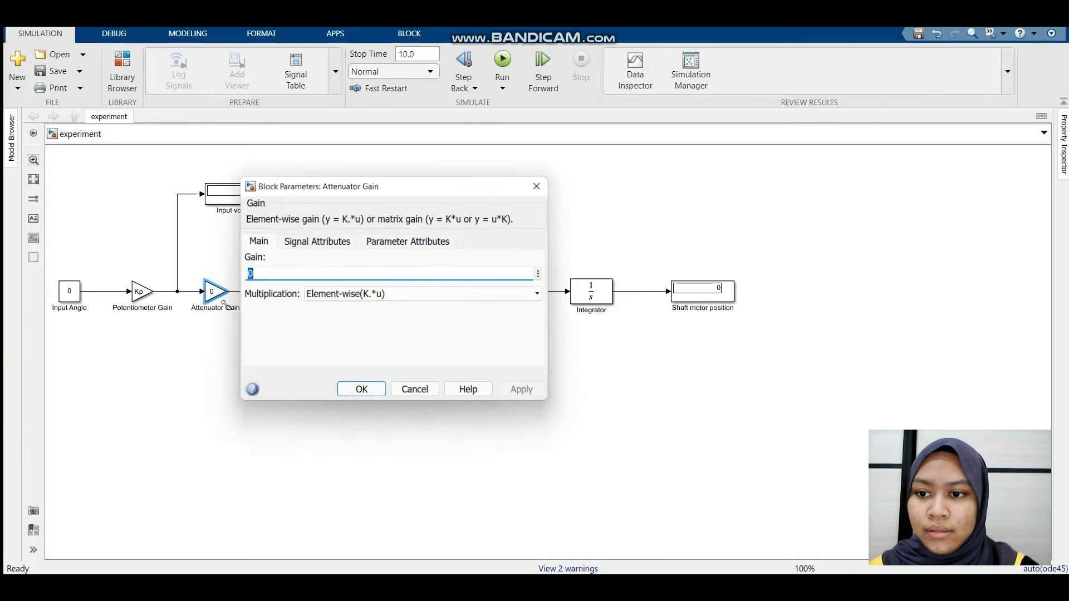
type("1")
key("Return")
left_click(506, 55)
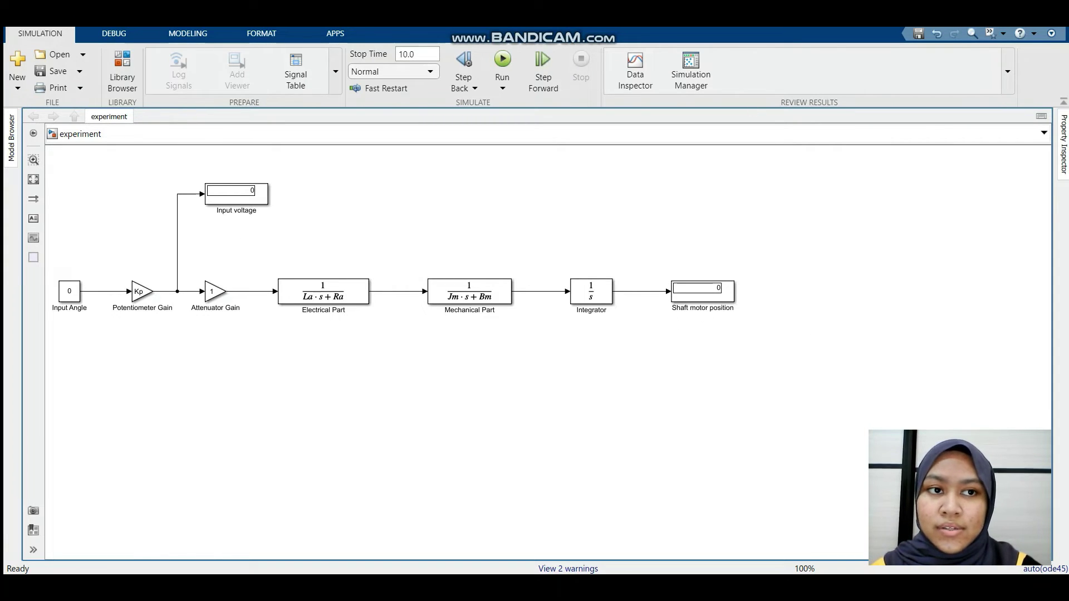
Step: Set the Attenuator Gain block's gain to 2 and run the simulation with input angle 0
double_click(215, 291)
type("2")
key("Return")
left_click(388, 232)
left_click(502, 59)
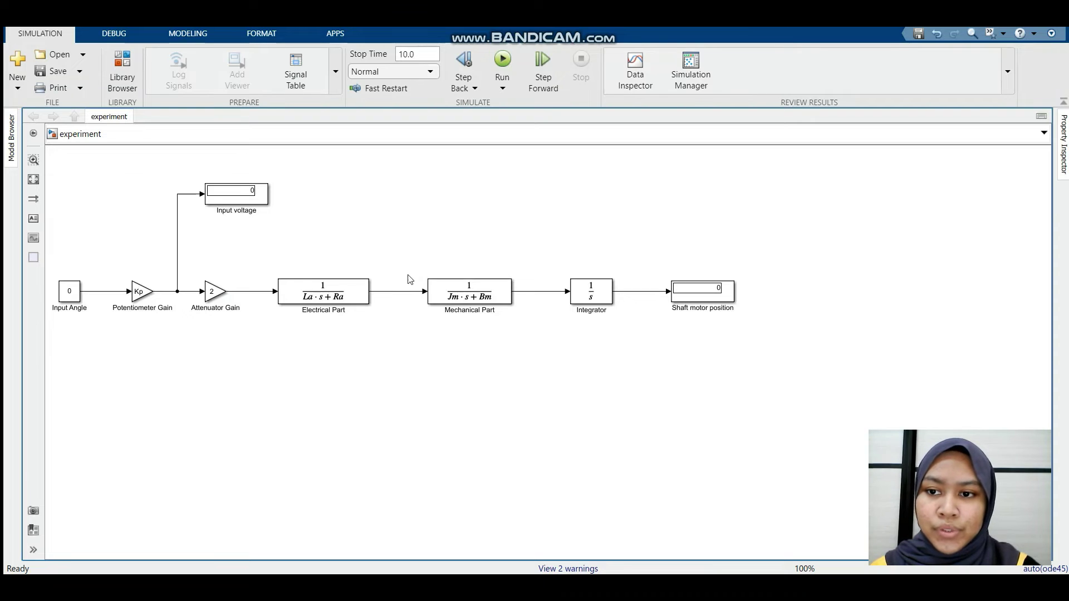
Step: Set the Attenuator Gain block's gain to 3 and run the simulation with input angle 0
double_click(215, 291)
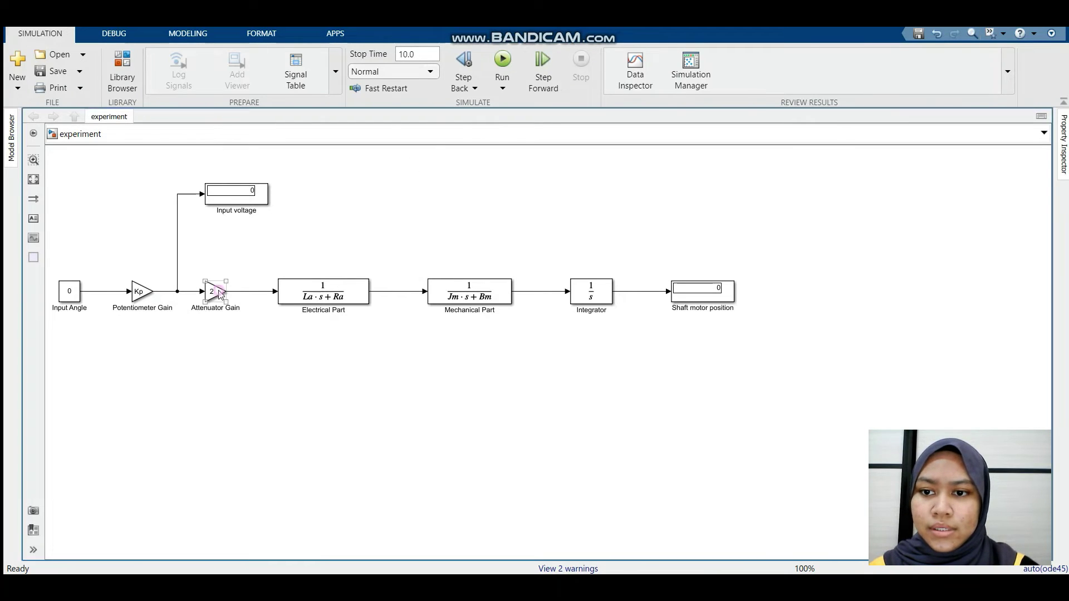
key("Return")
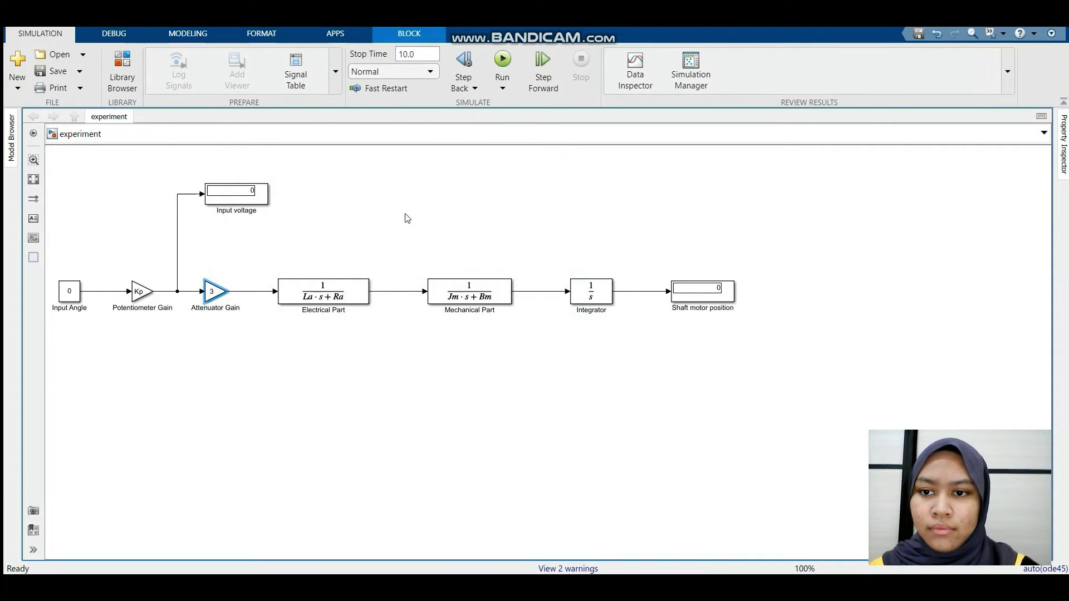
left_click(502, 60)
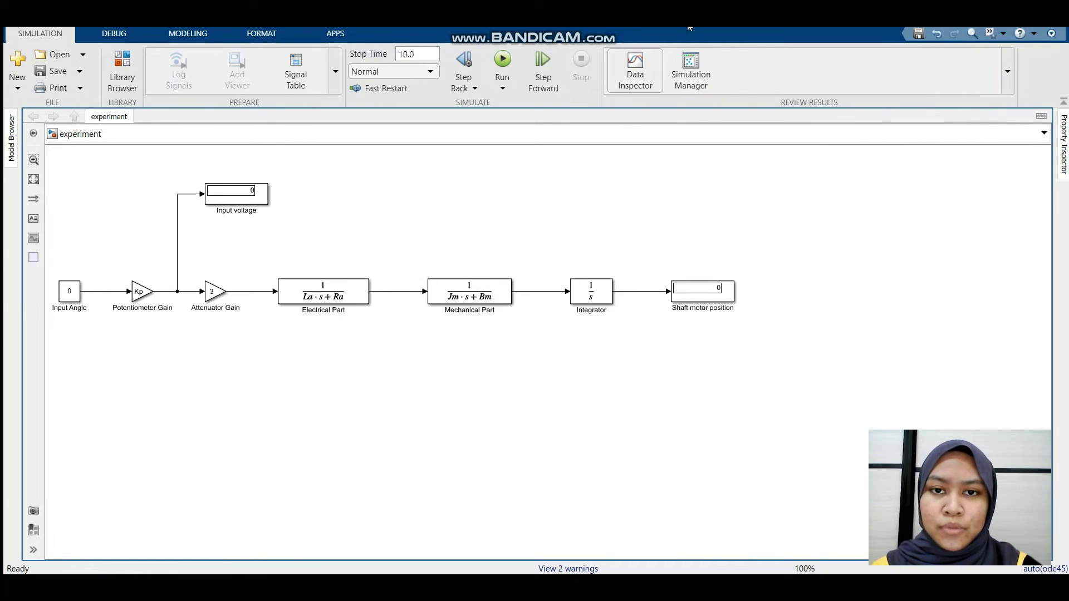
Step: Set the Attenuator Gain block's gain to 4 for the zero input angle test
double_click(226, 294)
type("4")
key("Return")
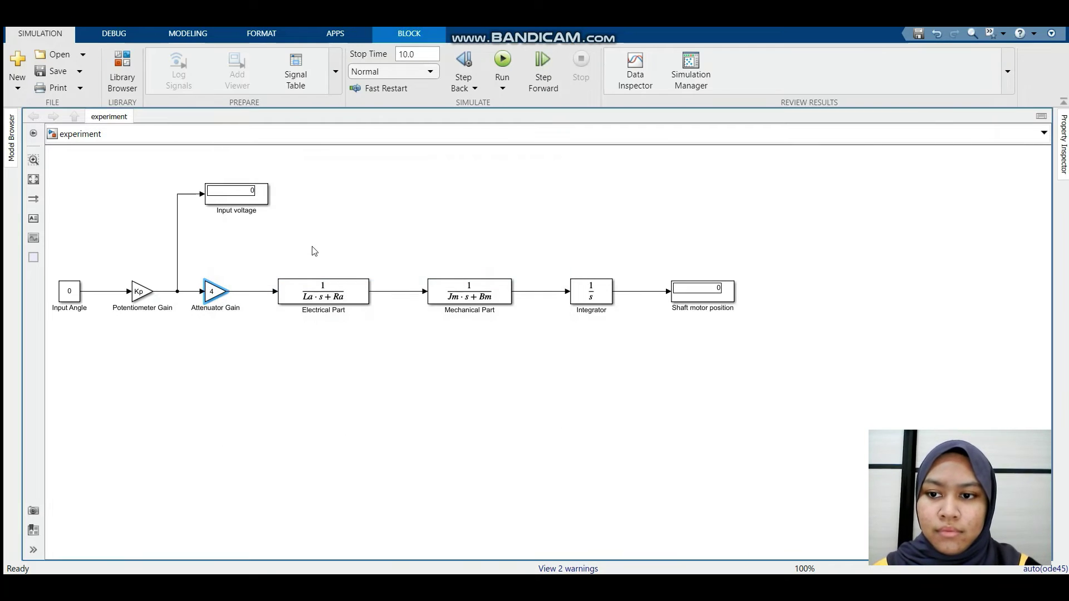
left_click(313, 251)
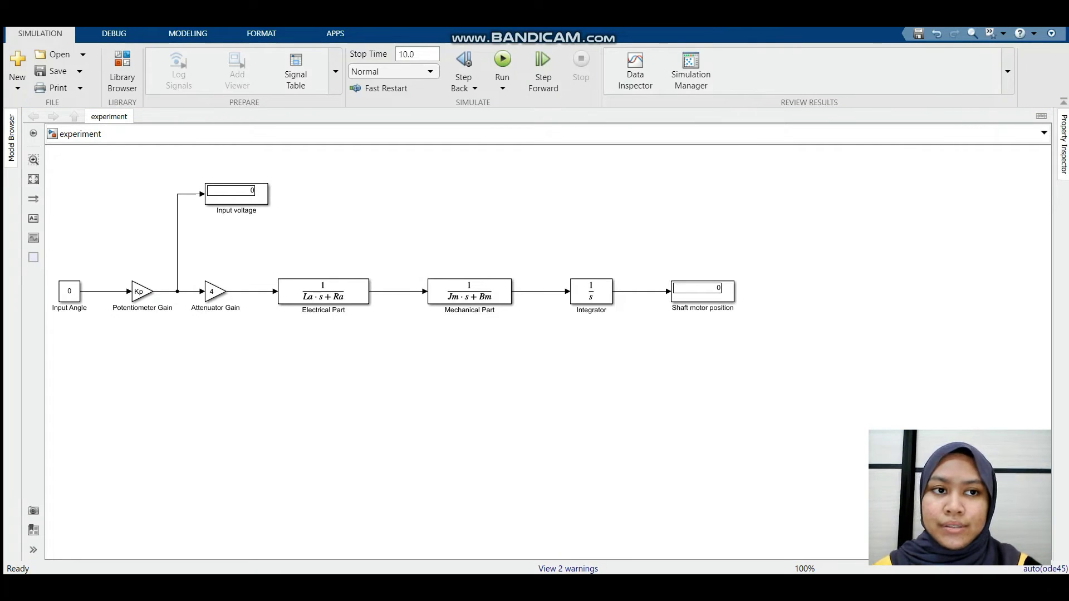
Step: Set the Attenuator Gain block's gain to 5 and run the simulation with input angle 0
double_click(215, 291)
type("5")
key("Return")
left_click(502, 62)
left_click(238, 210)
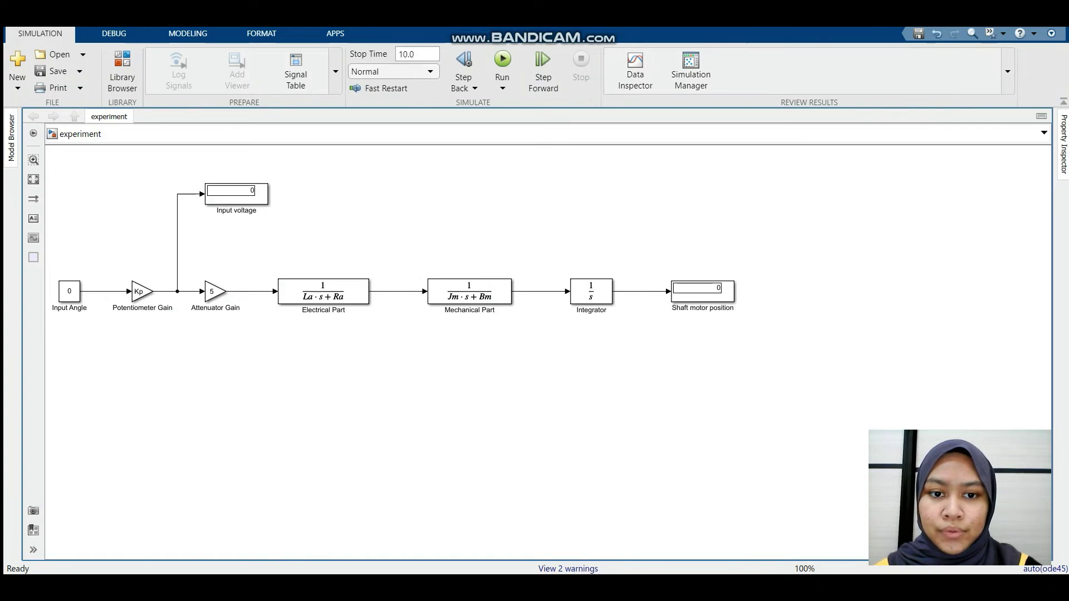
Step: Set the Attenuator Gain block's gain to 6 and run the simulation with input angle 0
double_click(212, 291)
type("6")
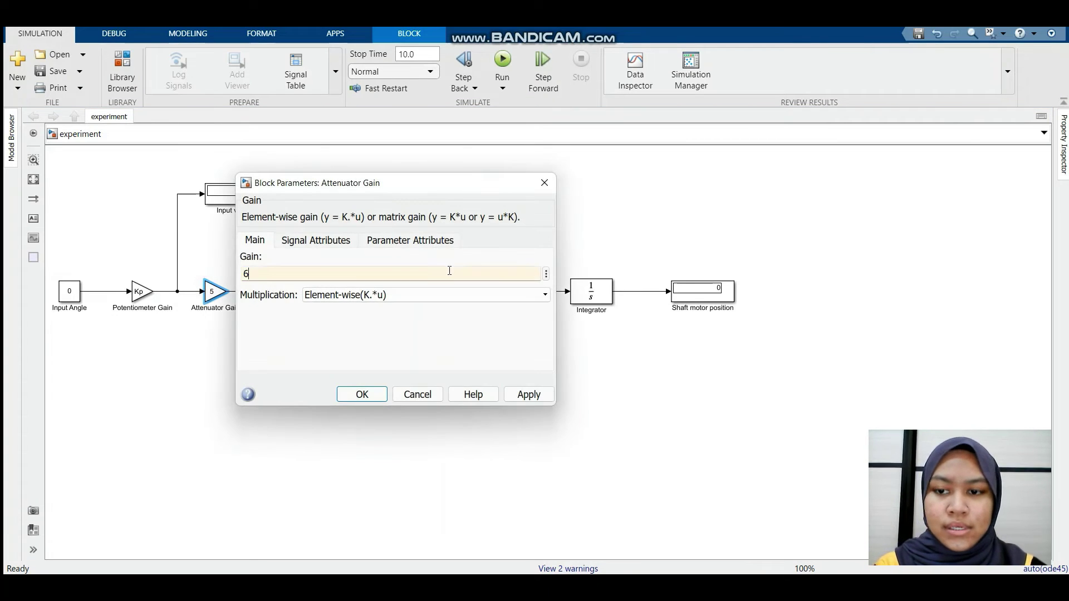
key("Return")
left_click(502, 60)
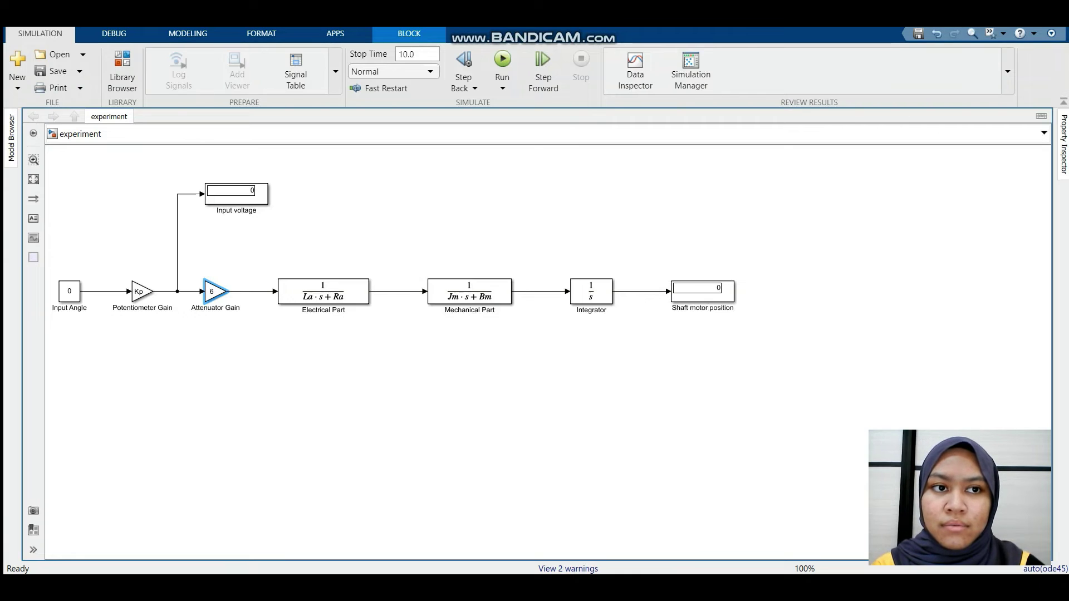
Step: Set the Attenuator Gain block's gain to 7, run the simulation and check the output displays
double_click(215, 293)
type("7")
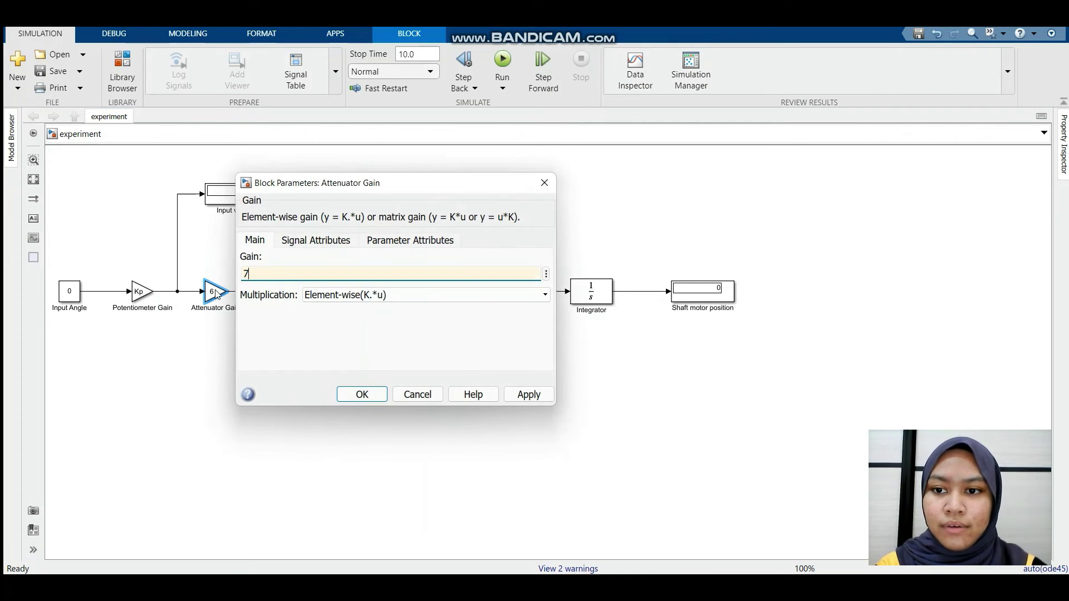
key("Return")
left_click(510, 55)
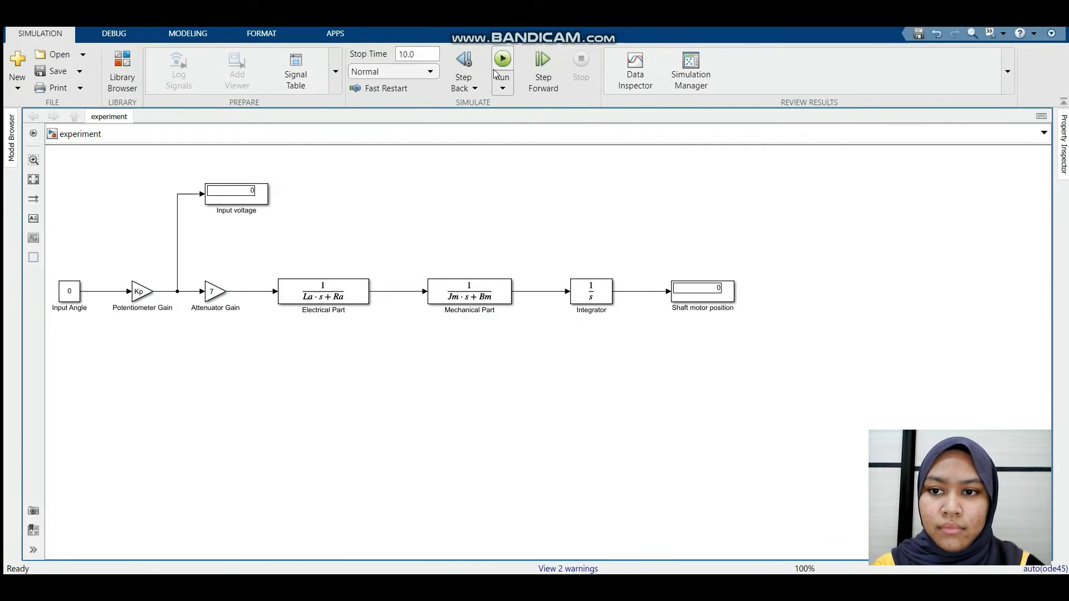
left_click(222, 211)
left_click(280, 217)
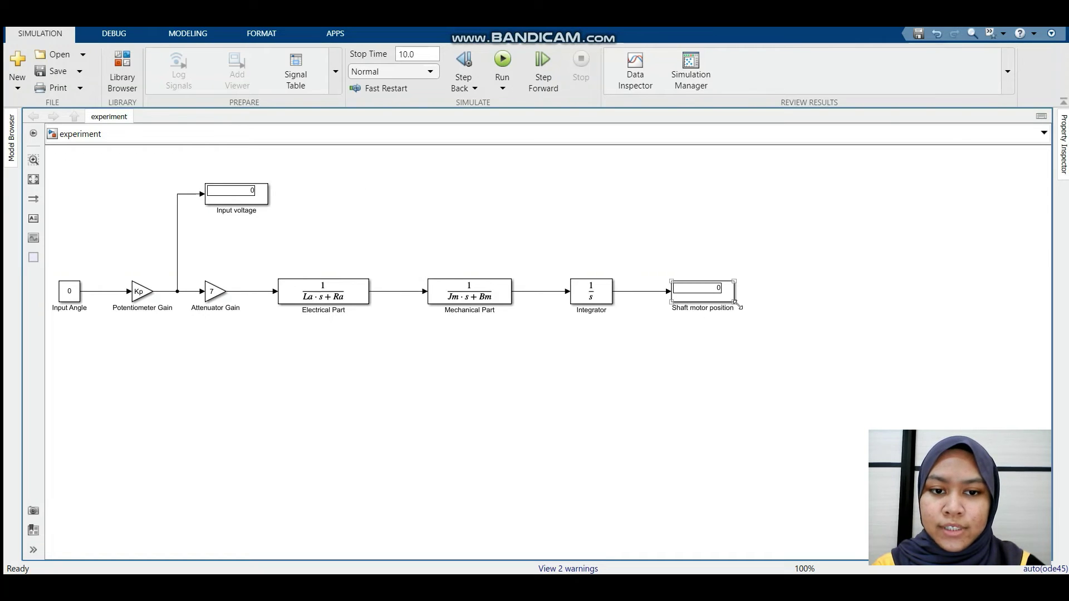
Step: Set the Attenuator Gain block's gain to 8 and run the simulation with input angle 0
double_click(218, 292)
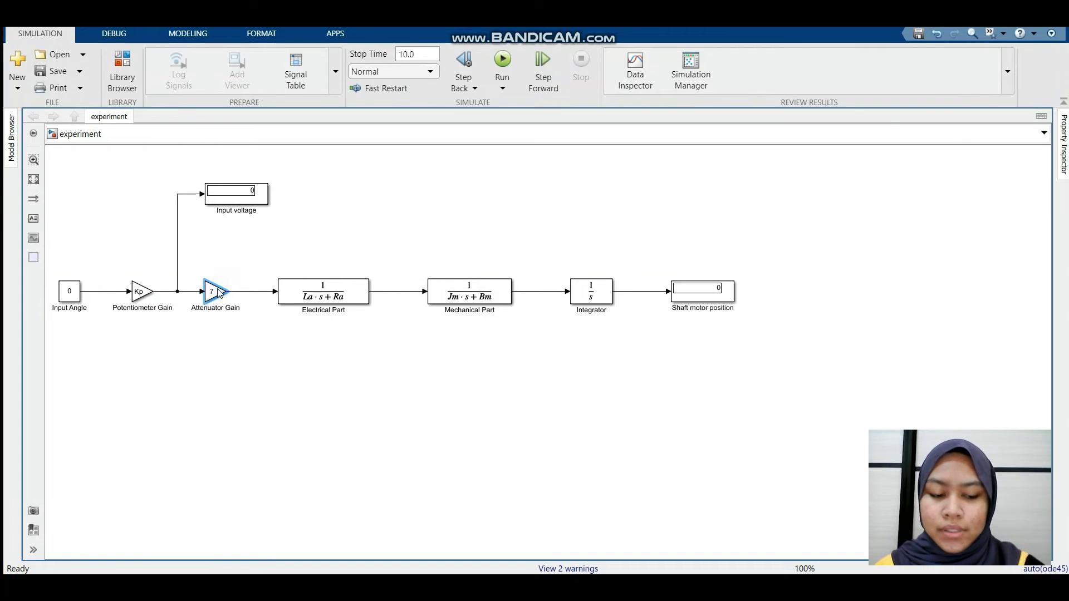
type("8")
key("Return")
left_click(369, 222)
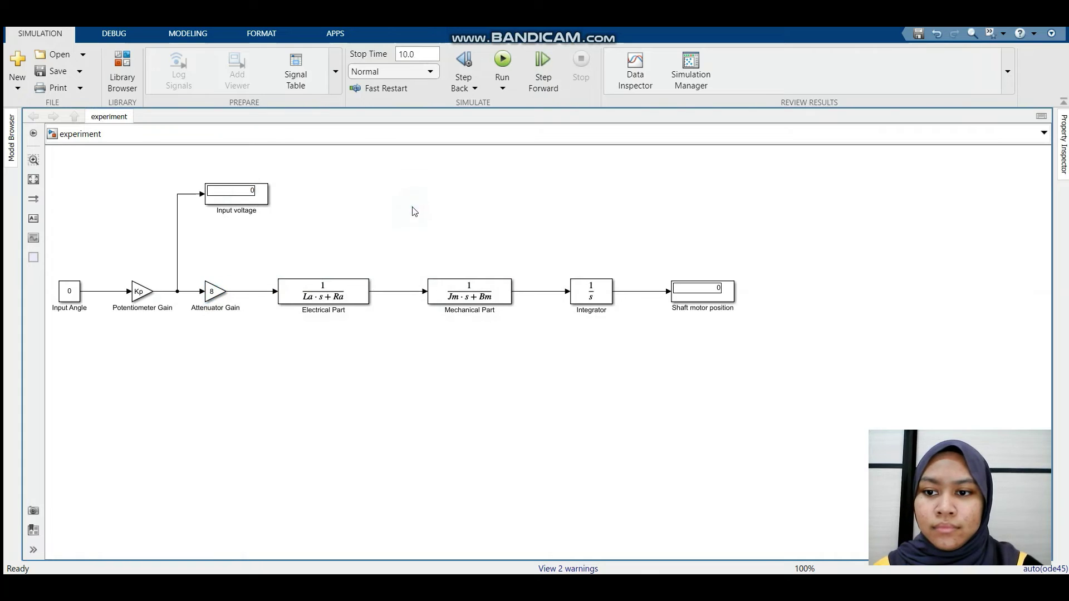
left_click(503, 60)
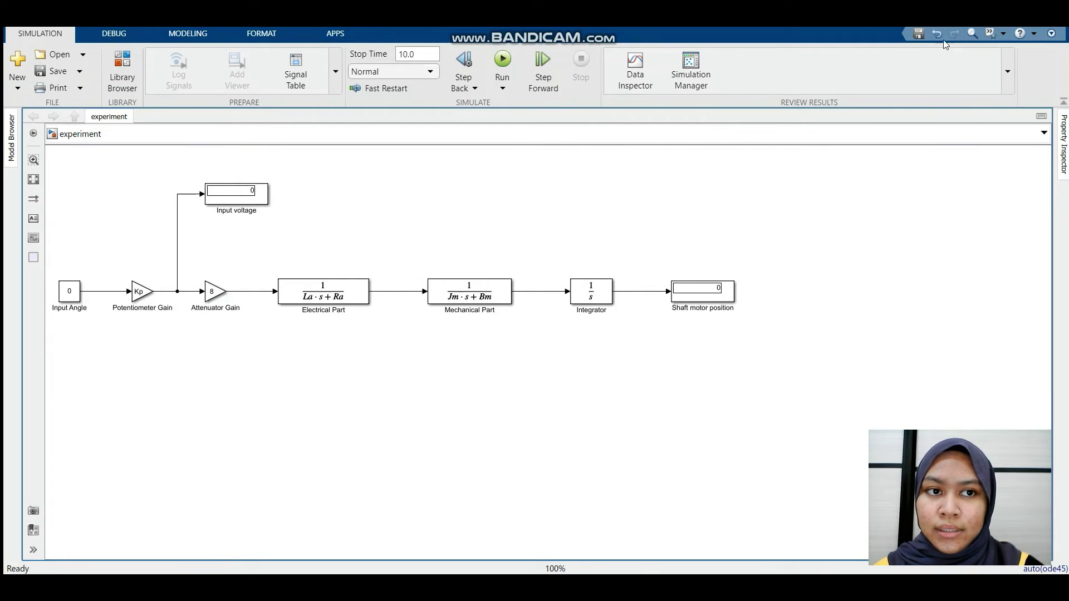
Step: Test the Attenuator Gain block at gains 9 and 10, running the simulation with input angle 0
double_click(214, 290)
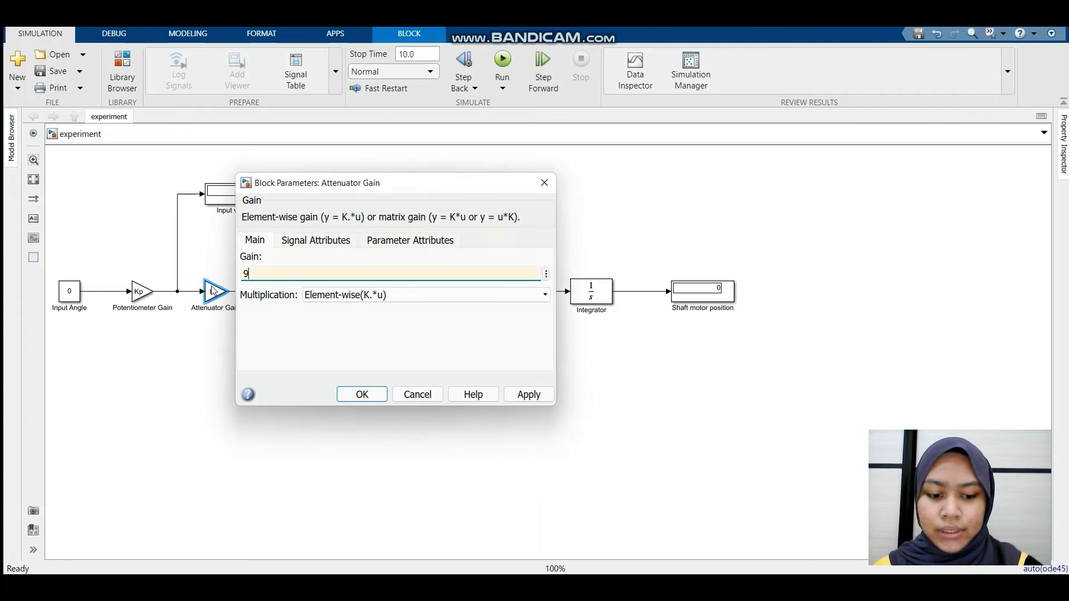
key("Escape")
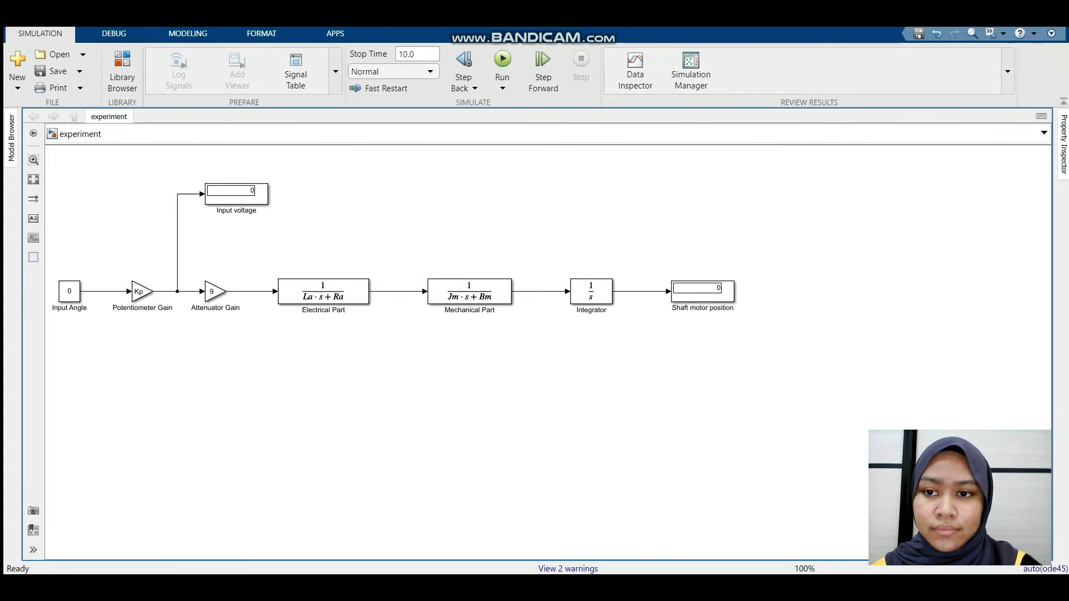
double_click(215, 292)
type("10")
key("Return")
left_click(435, 201)
left_click(494, 79)
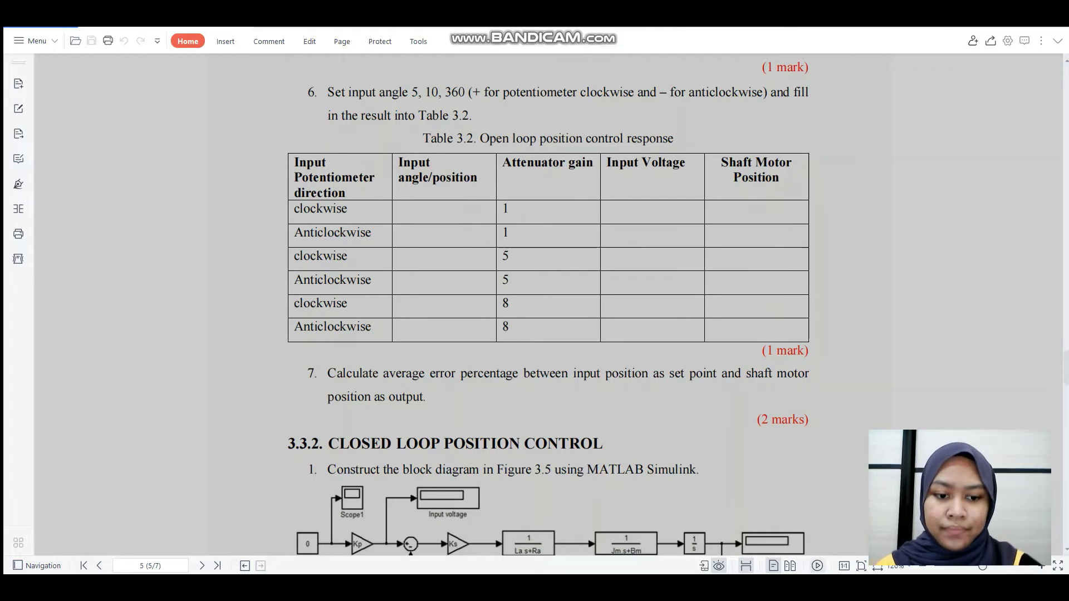
Step: Check item 6 and Table 3.2 in the exercise PDF and set the Attenuator Gain to 1 in the Simulink model
mouse_move(814, 585)
left_click(860, 523)
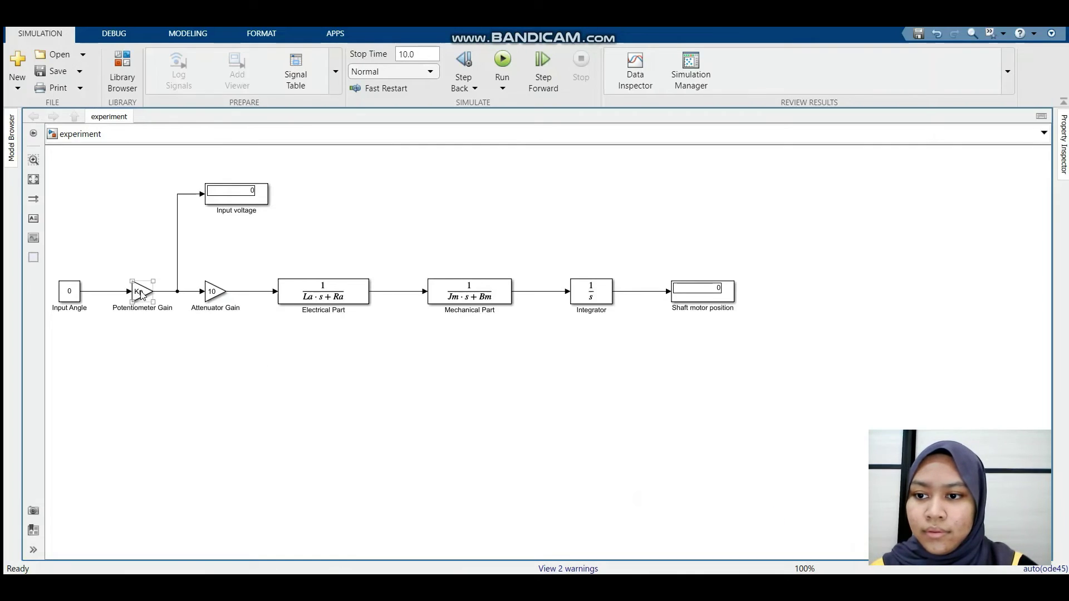
double_click(214, 292)
type("1")
key("Return")
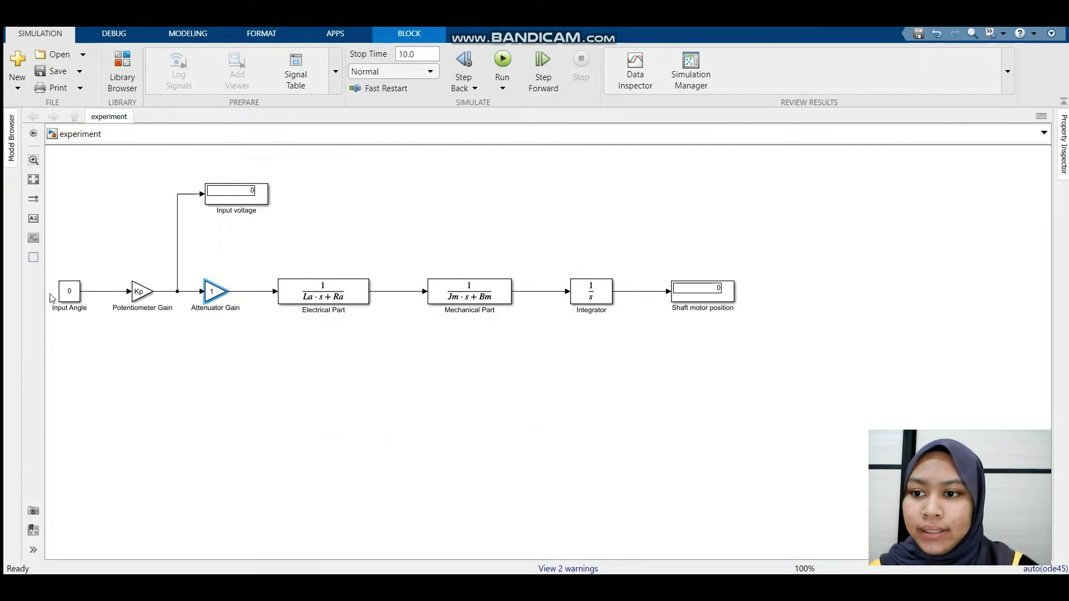
Step: Set the Input Angle constant to 5, run the simulation and check the Shaft motor position display
double_click(71, 290)
type("5")
key("Return")
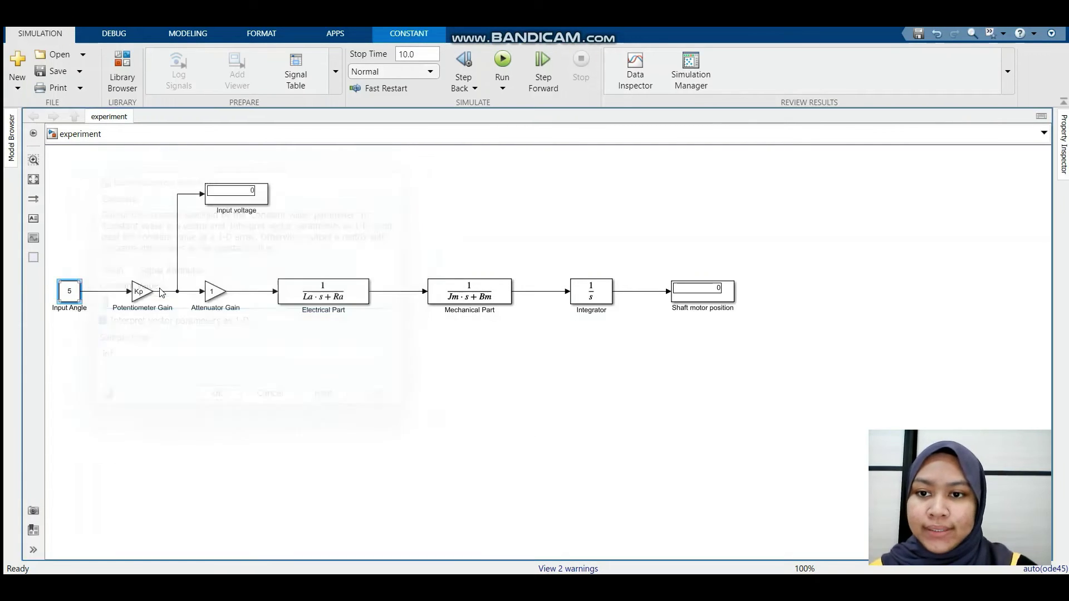
key("ctrl+t")
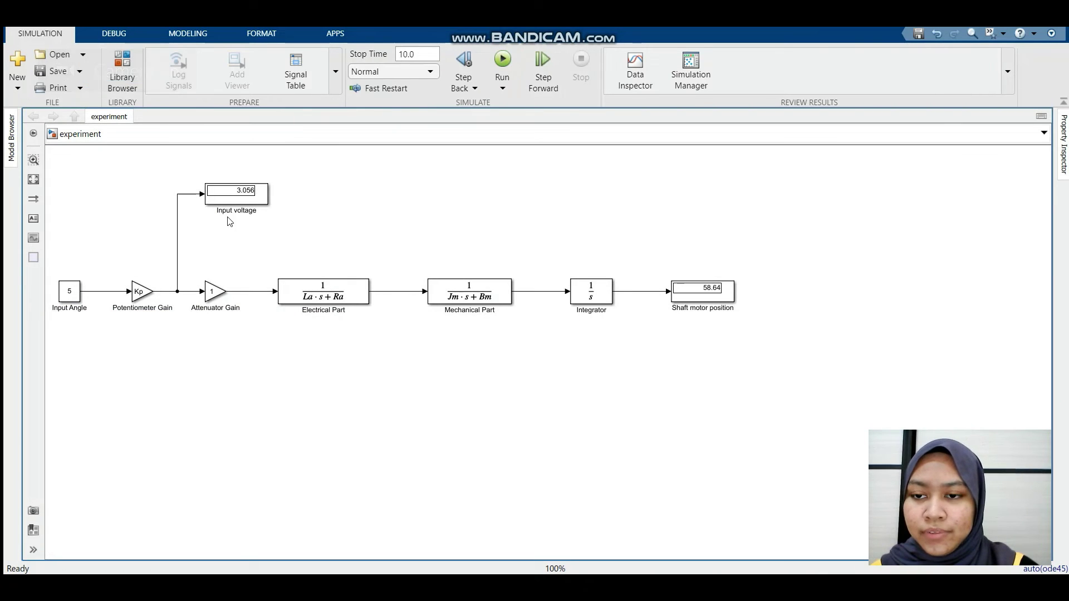
left_click(712, 303)
left_click(744, 323)
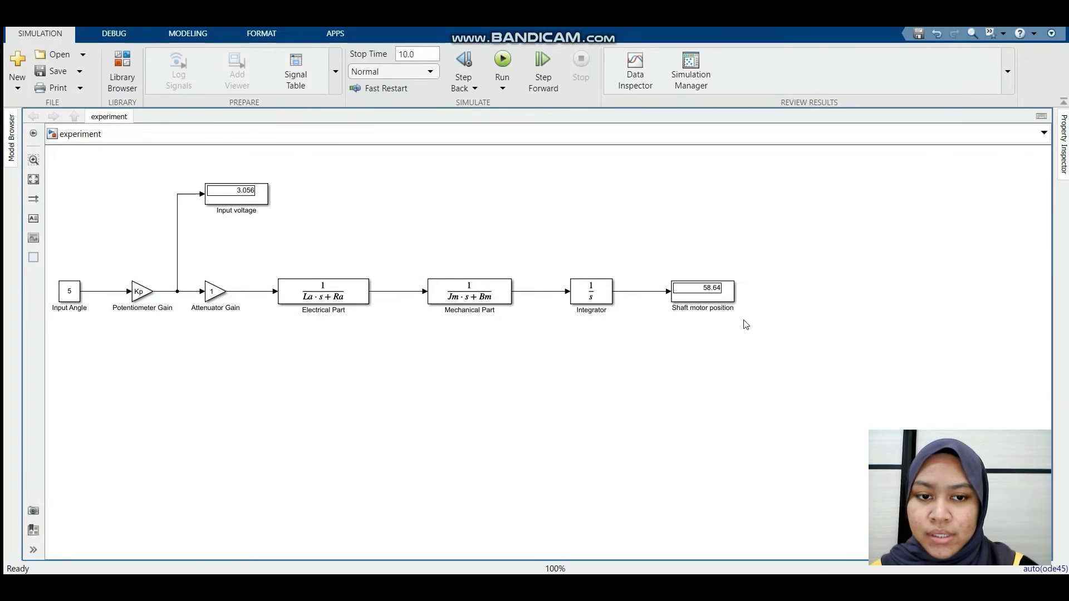
Step: Consult Table 3.2 in the exercise PDF for the anticlockwise case at attenuator gain 1 and return to the Simulink model
left_click(78, 299)
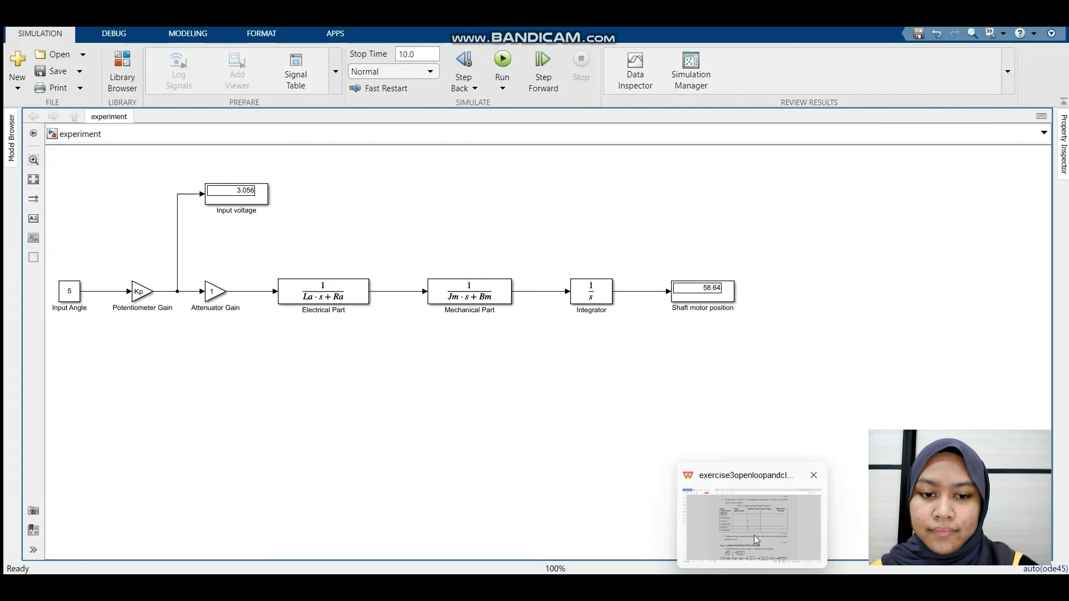
left_click(752, 583)
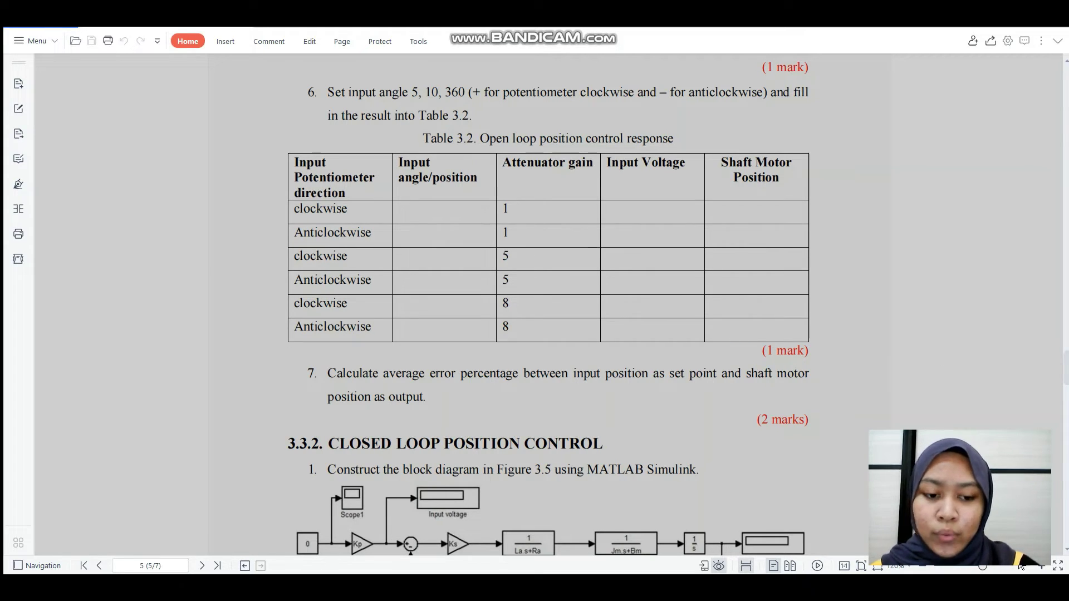
left_click(839, 512)
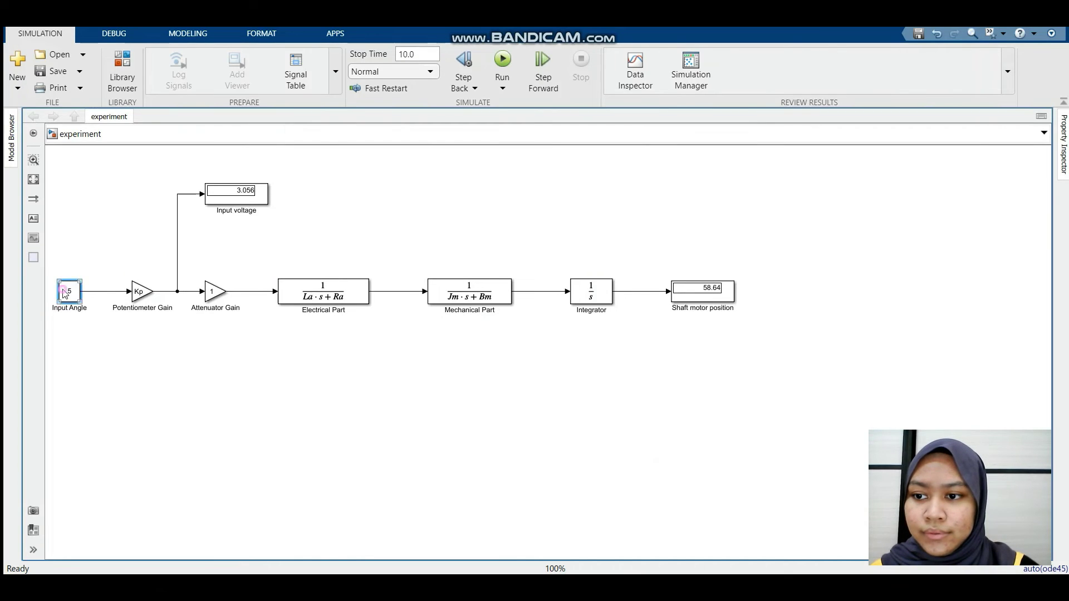
Step: Set the Input Angle constant to -5, run the simulation and check the Shaft motor position display
double_click(75, 289)
type("-5")
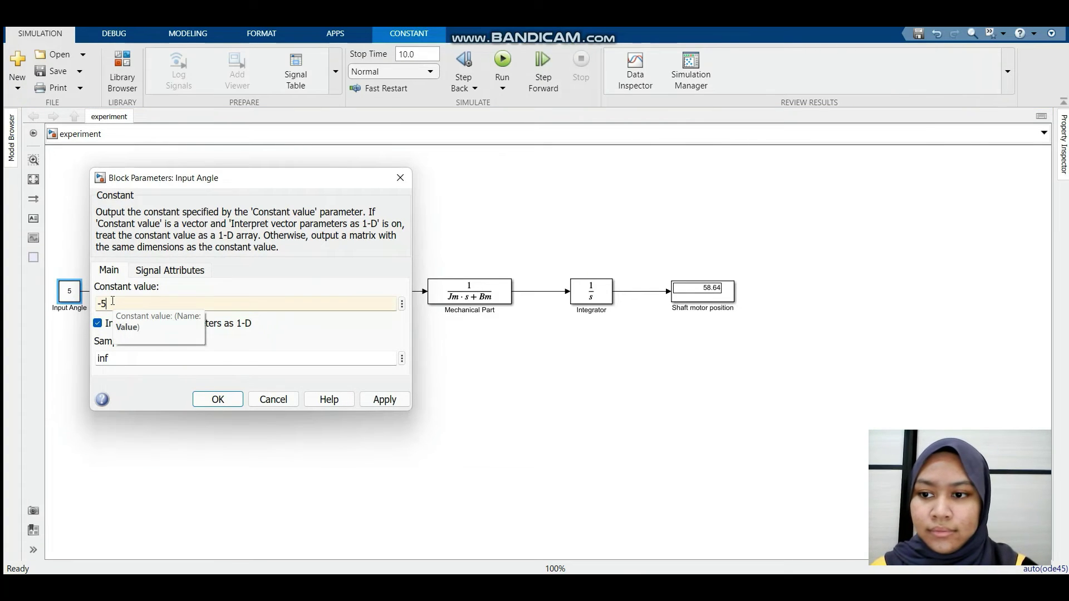
key("Return")
left_click(247, 260)
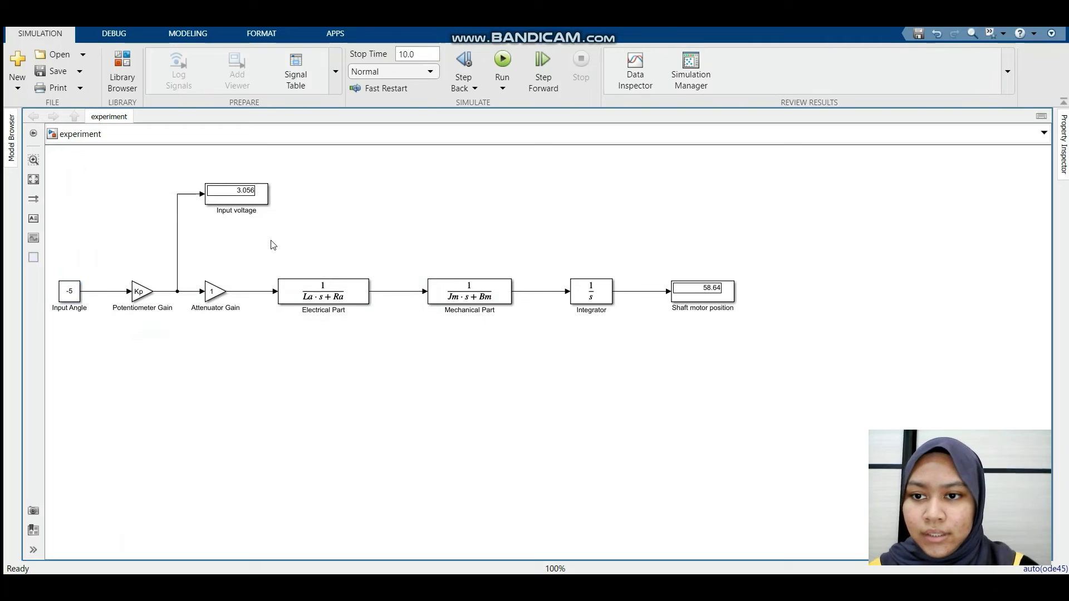
key("ctrl+t")
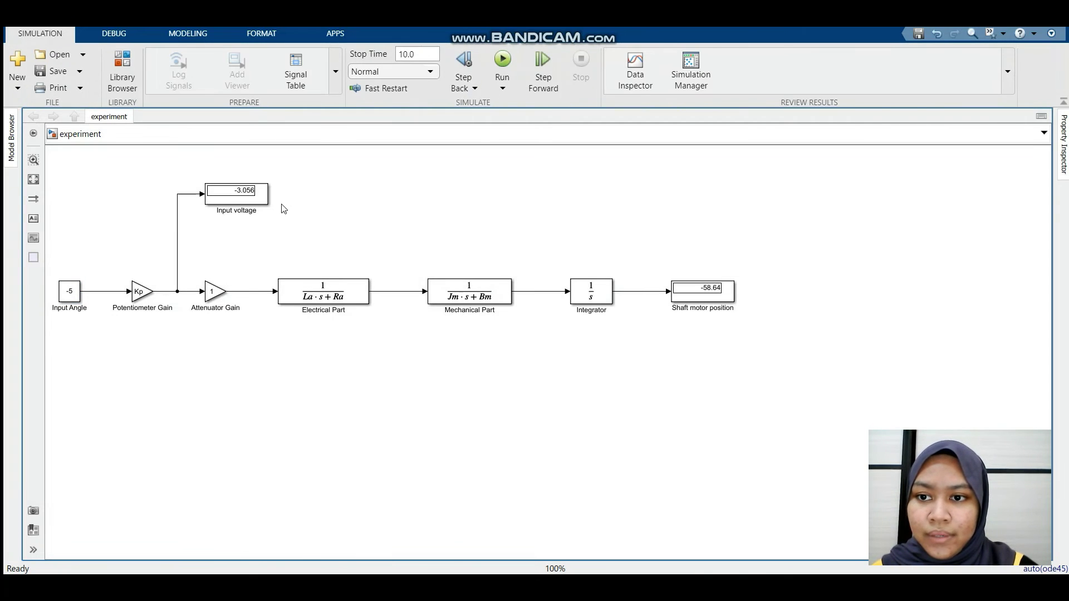
left_click(685, 306)
left_click(790, 162)
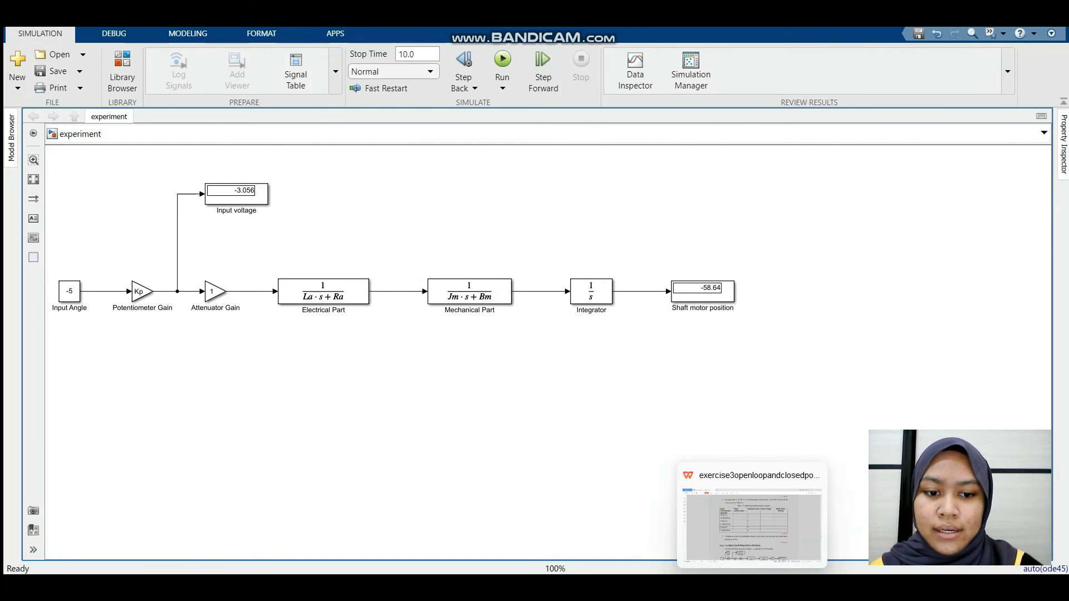
Step: Preview the exercise PDF for the next table row and set the Input Angle constant to 10
left_click(769, 523)
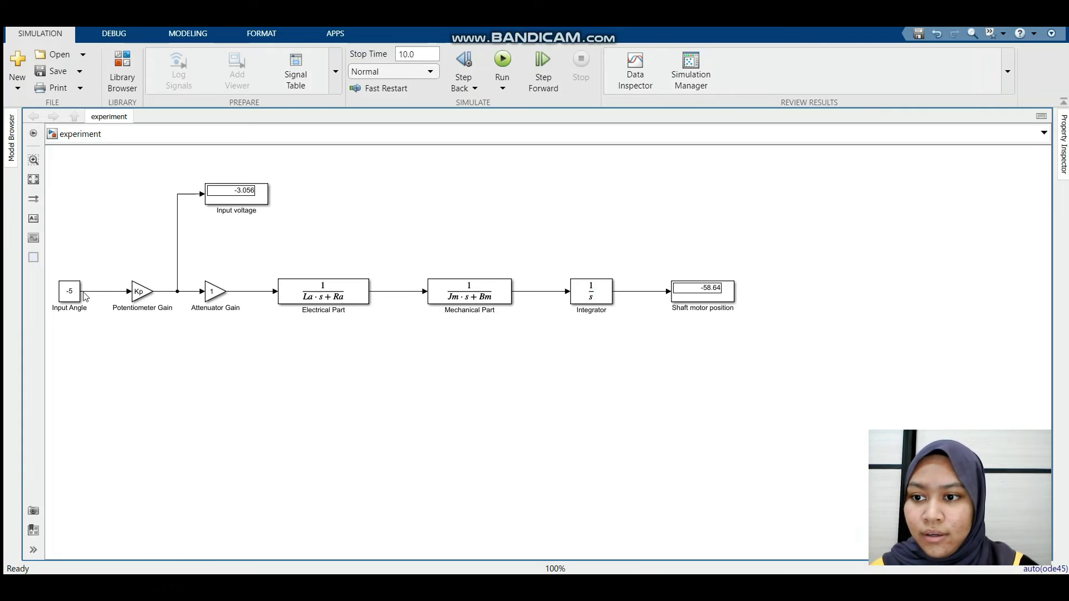
double_click(72, 291)
type("10")
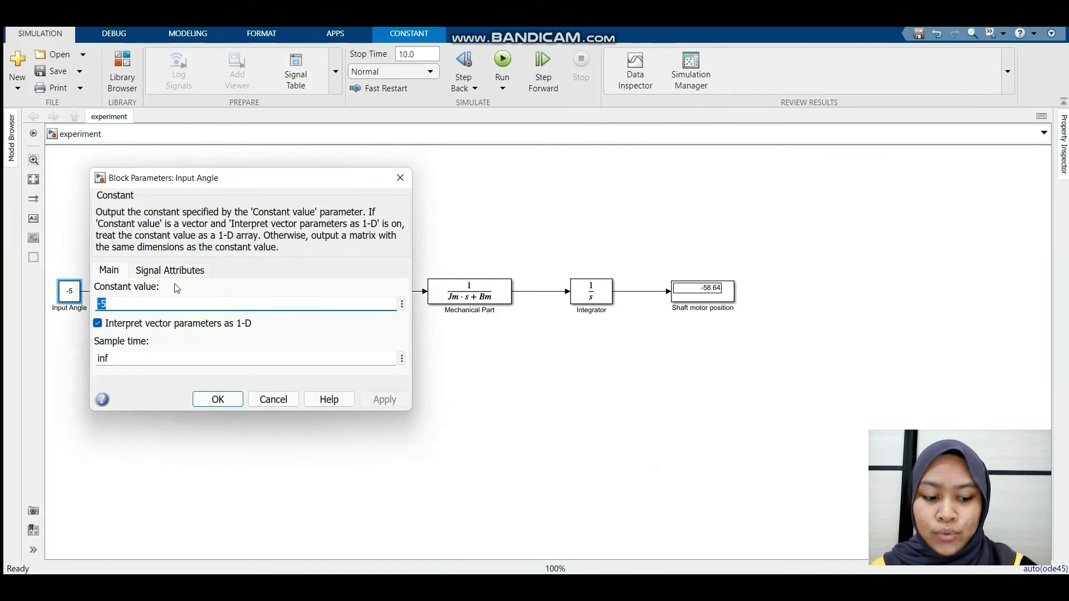
key("Return")
Step: Set the Attenuator Gain block's gain to 5 and run the simulation with input angle 10
double_click(214, 291)
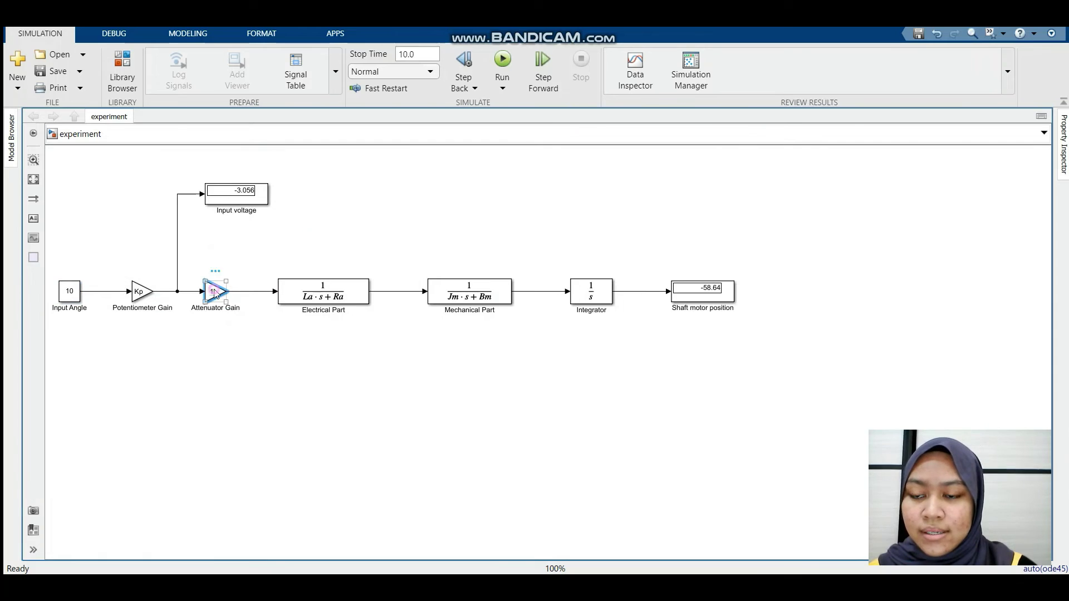
type("5")
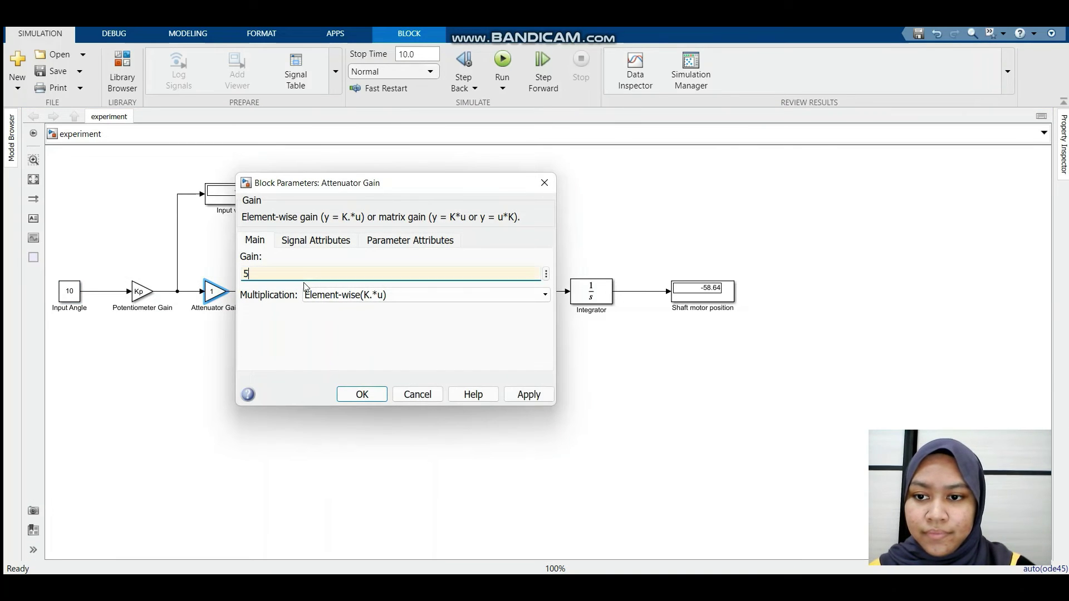
key("Return")
left_click(326, 243)
left_click(502, 61)
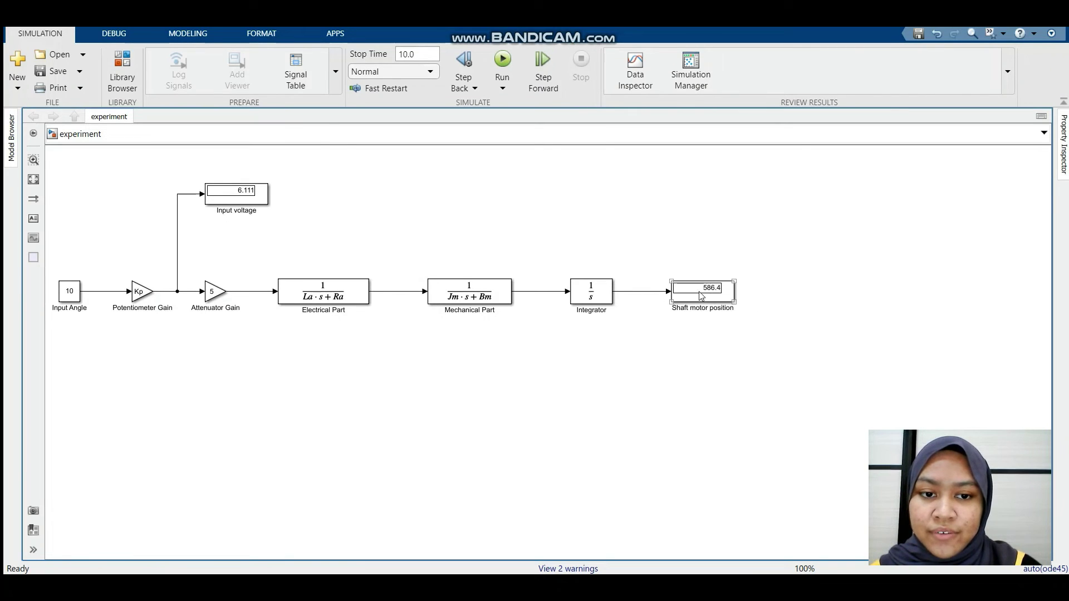
Step: Preview Table 3.2 in the exercise PDF, set the Input Angle constant to -10, run the simulation and check both displays
left_click(752, 514)
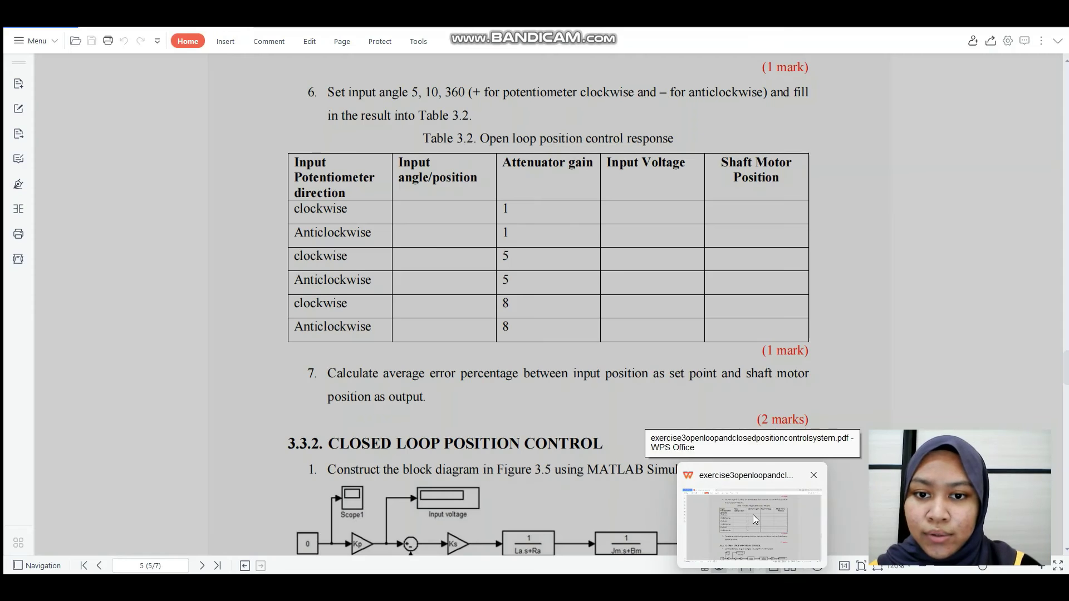
left_click(753, 514)
left_click(73, 291)
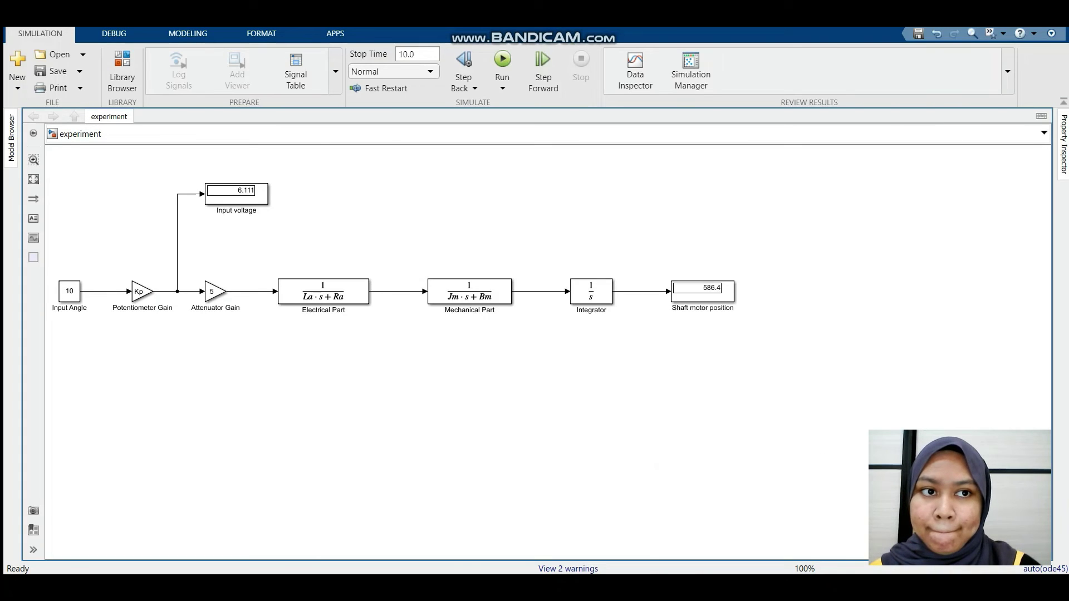
double_click(69, 291)
type("-10")
key("Return")
left_click(492, 74)
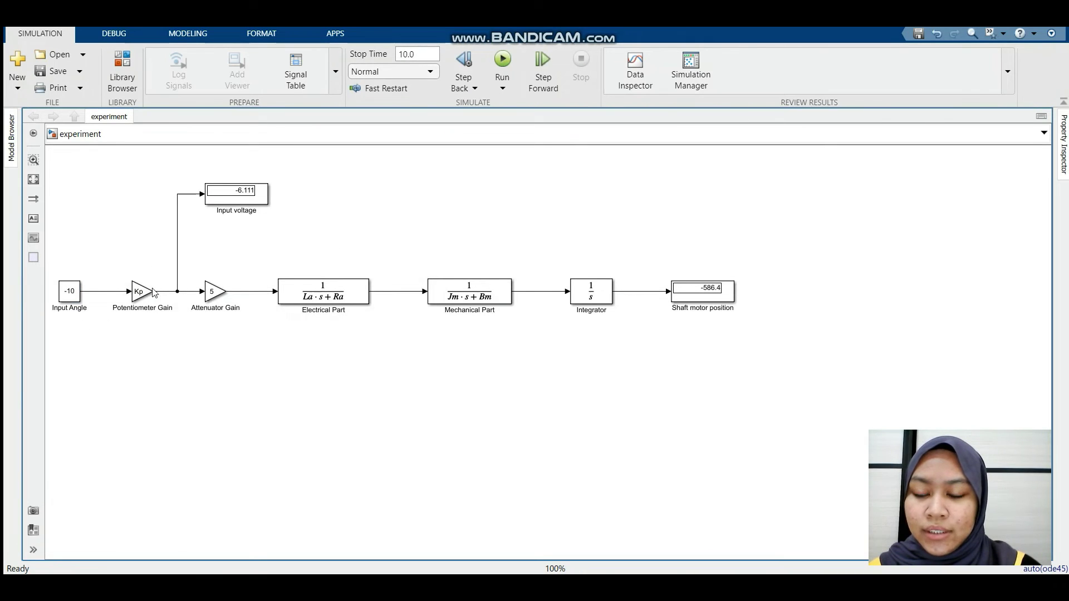
left_click(242, 201)
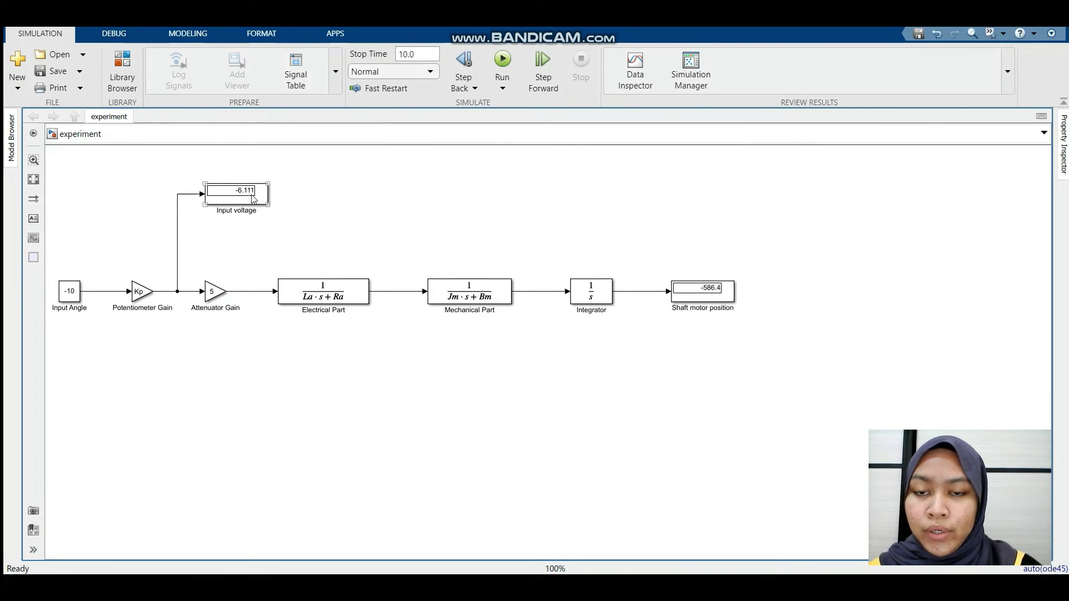
left_click(709, 293)
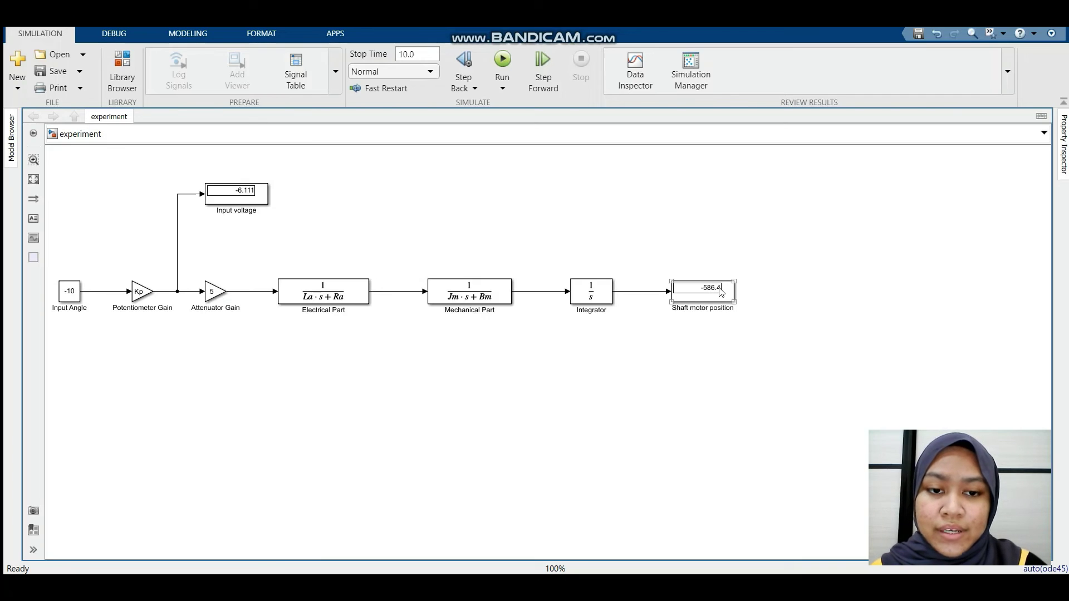
Step: Preview the next row of Table 3.2 in the exercise PDF and set the Attenuator Gain block's gain to 8
left_click(752, 533)
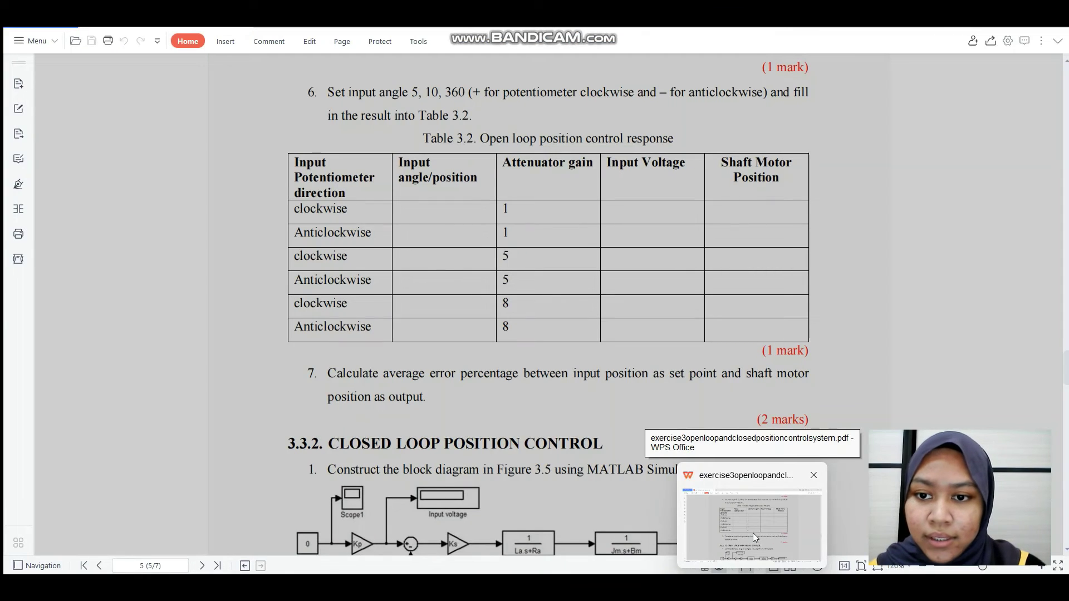
left_click(753, 533)
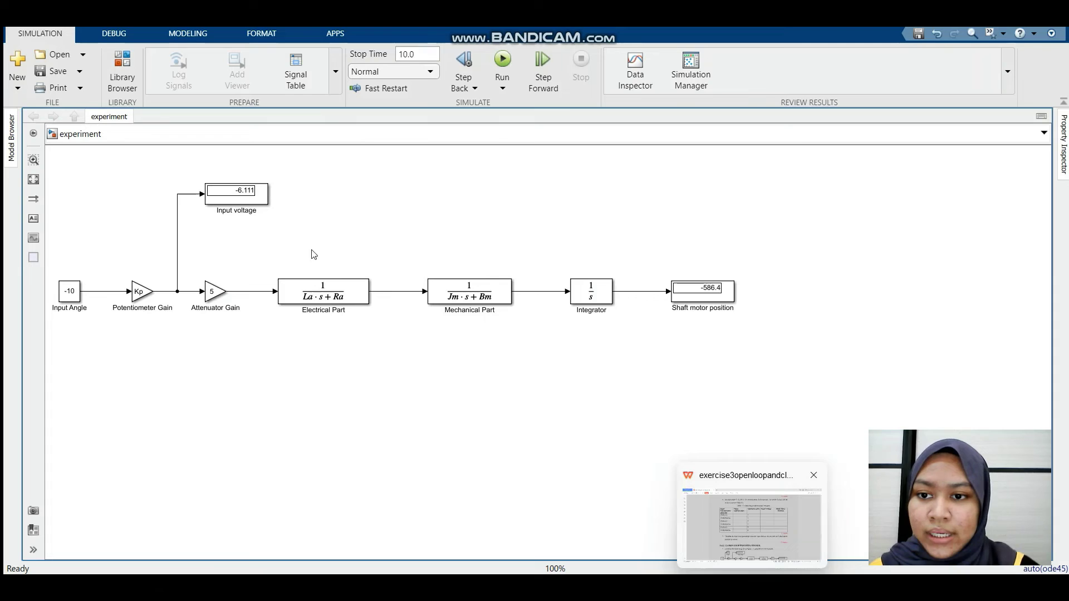
key("BackSpace")
type("8")
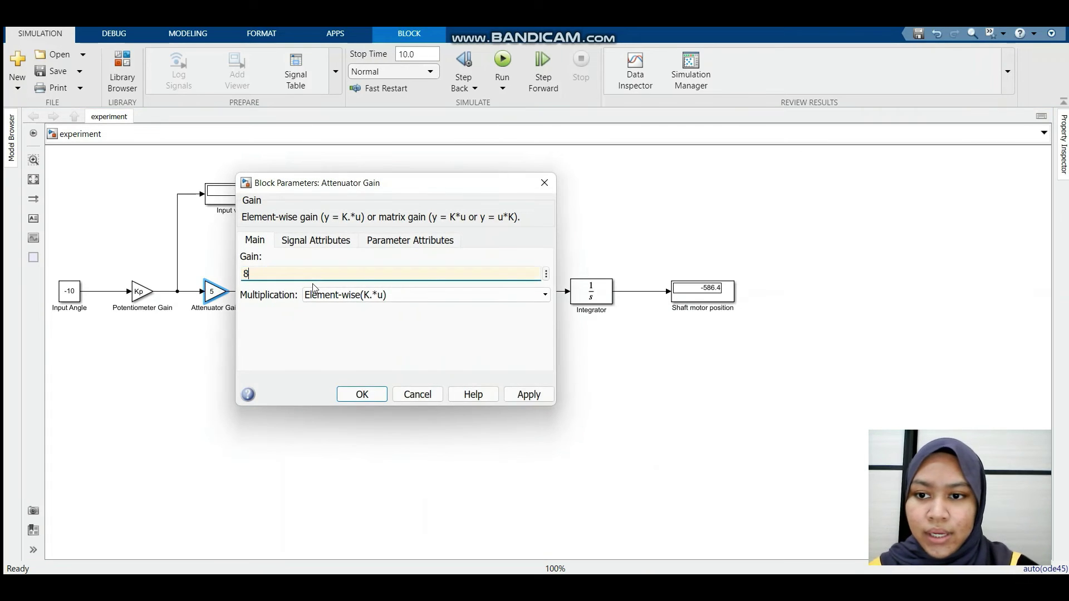
key("Return")
Step: Set the Input Angle constant to 360 and run the simulation
double_click(62, 290)
type("360")
key("Return")
left_click(338, 229)
left_click(502, 59)
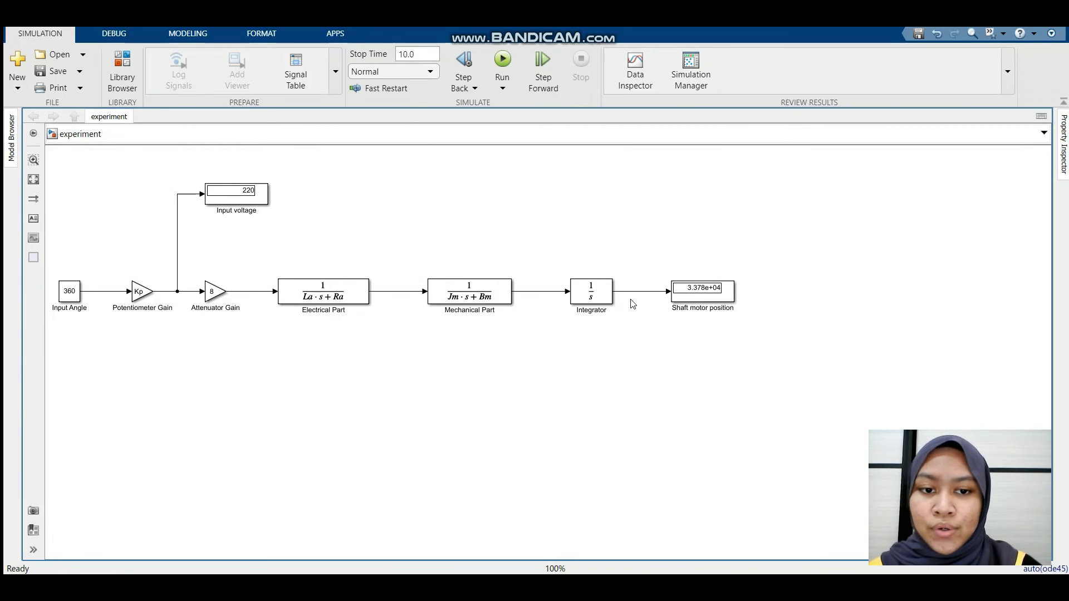
double_click(701, 298)
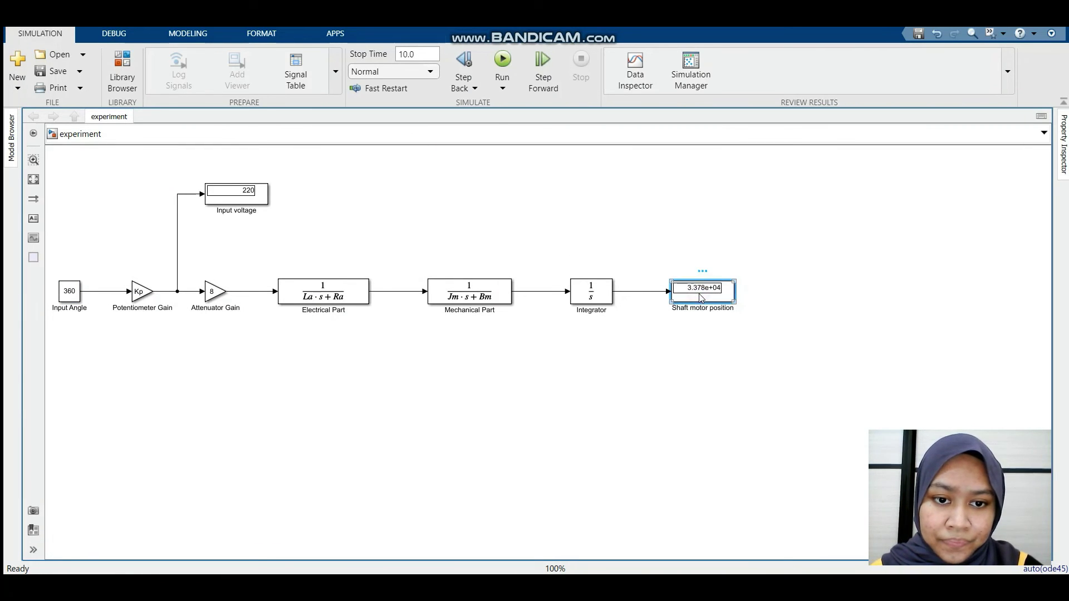
key("Escape")
left_click_drag(734, 301, 770, 301)
key("ctrl+z")
Step: Set the Shaft motor position display's numeric format to long and widen the block to fit the full number
double_click(702, 291)
left_click(868, 291)
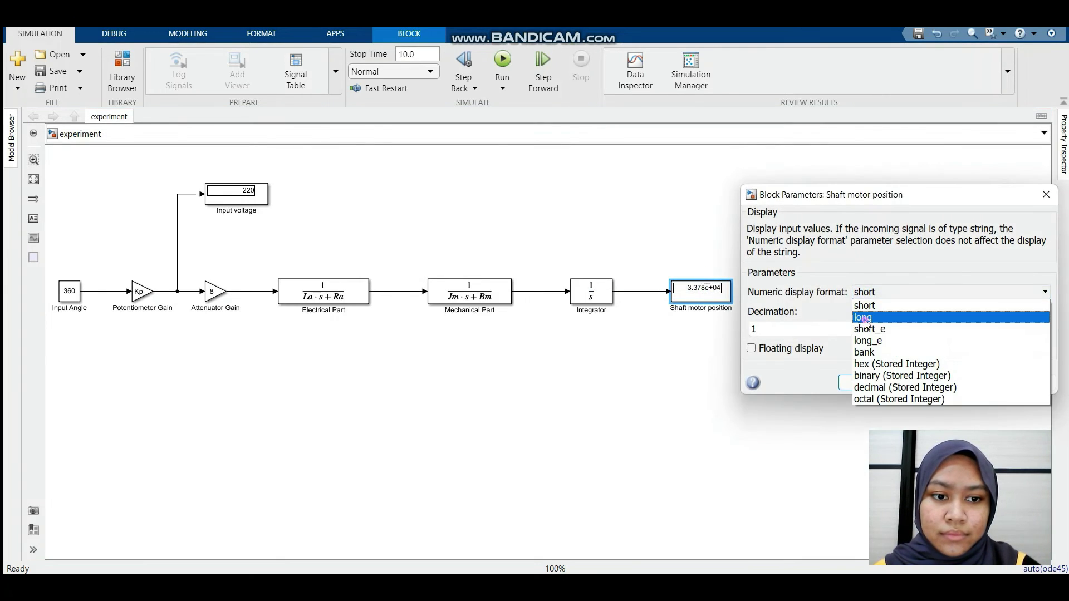
left_click(863, 319)
left_click(865, 382)
left_click_drag(731, 303, 787, 304)
left_click(763, 236)
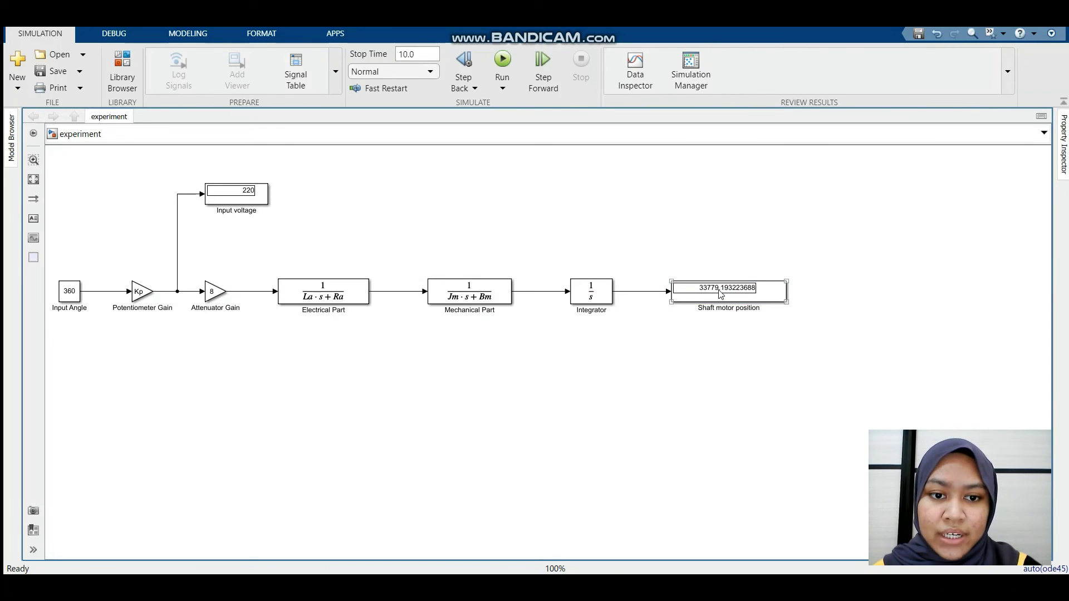
Step: Set the Input Angle constant to -360, run the simulation and check the Input voltage and Shaft motor position displays
double_click(77, 292)
type("-360")
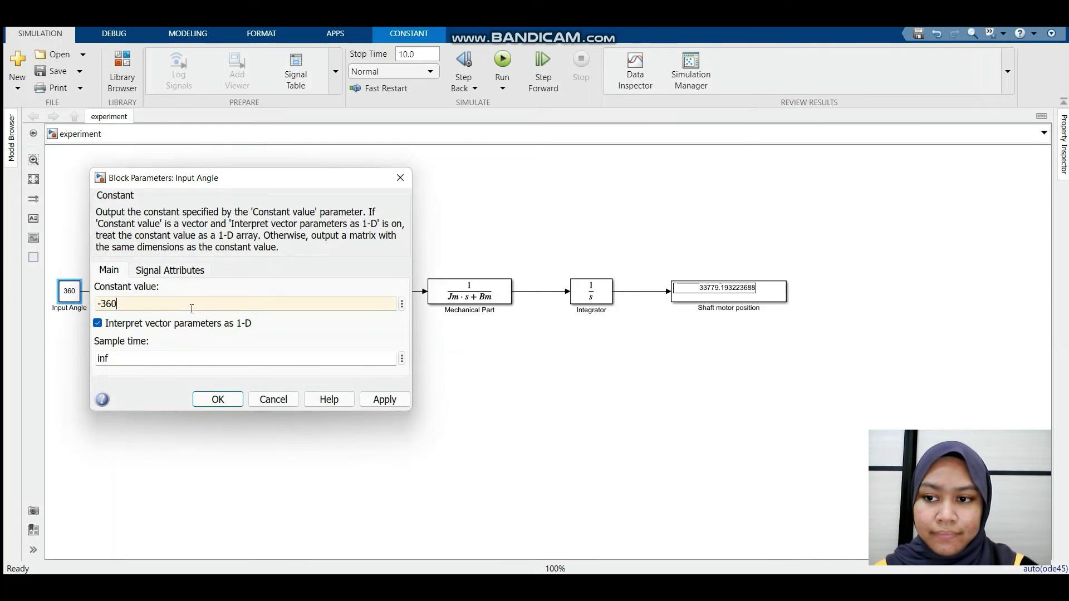
key("Return")
left_click(257, 269)
left_click(502, 59)
left_click(249, 203)
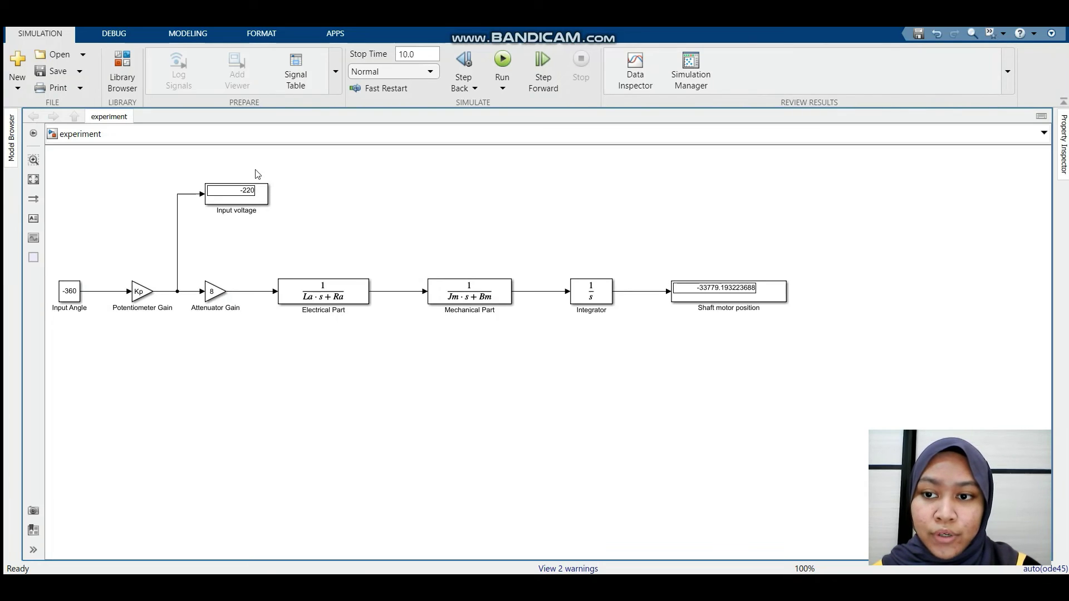
left_click(696, 297)
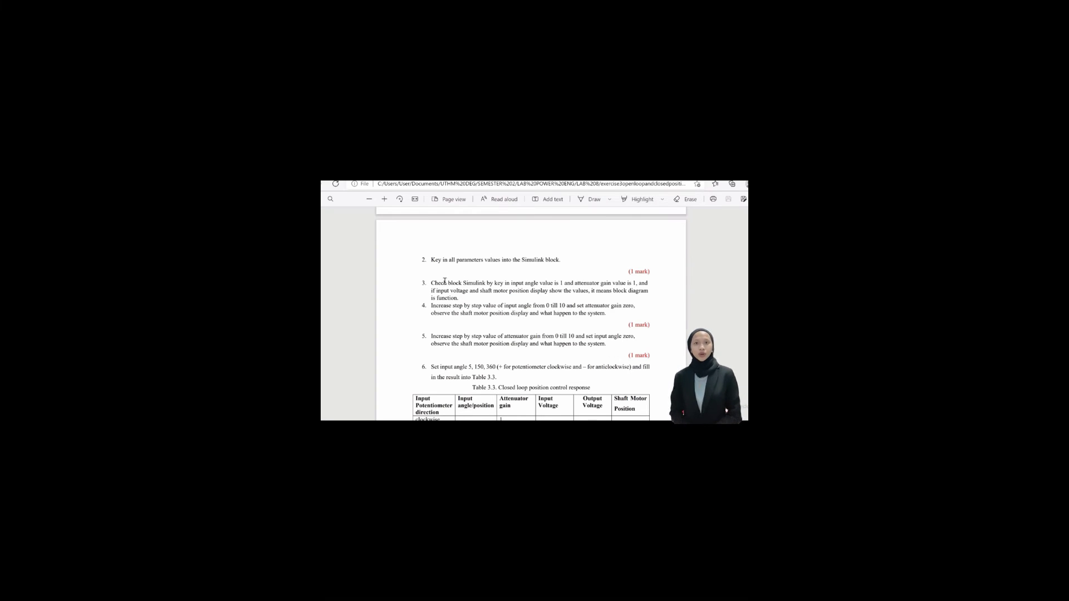
Step: Read item 3 of the closed loop exercise in the PDF and switch to the closed loop Simulink model
left_click_drag(432, 282, 464, 303)
left_click(462, 300)
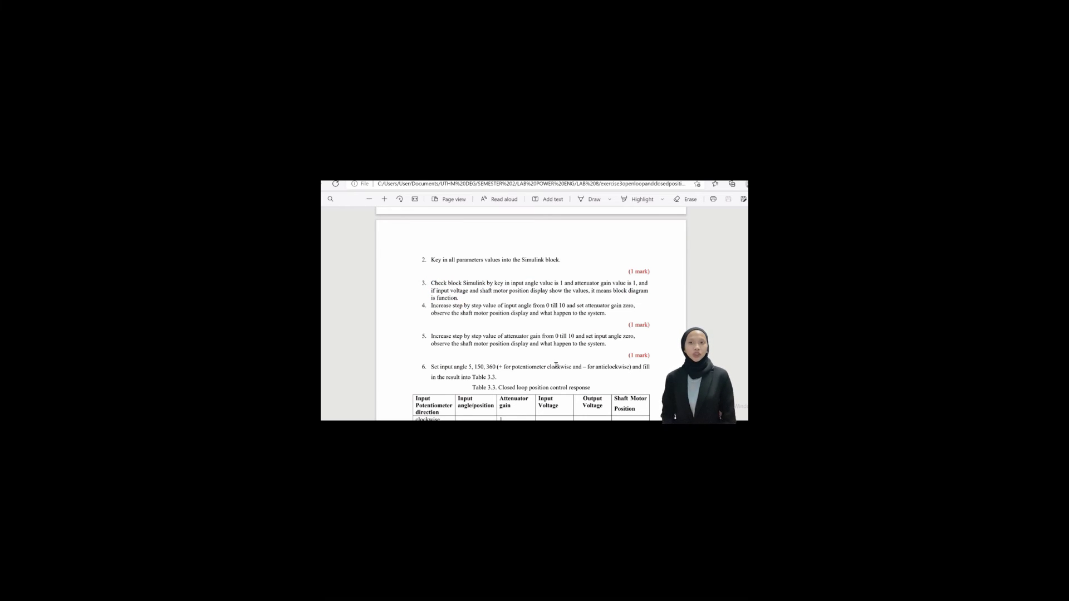
mouse_move(600, 419)
left_click(629, 394)
Step: Set the Input angle and Attenuator gain to 1 in the closed loop model and run the simulation
double_click(389, 284)
left_click(467, 342)
left_click(493, 285)
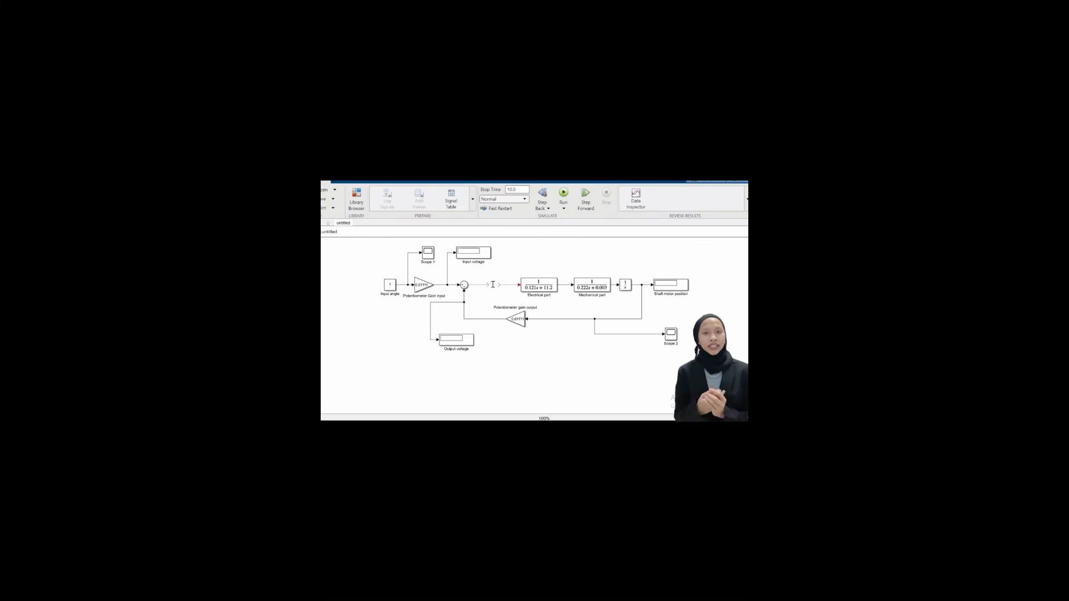
left_click(564, 192)
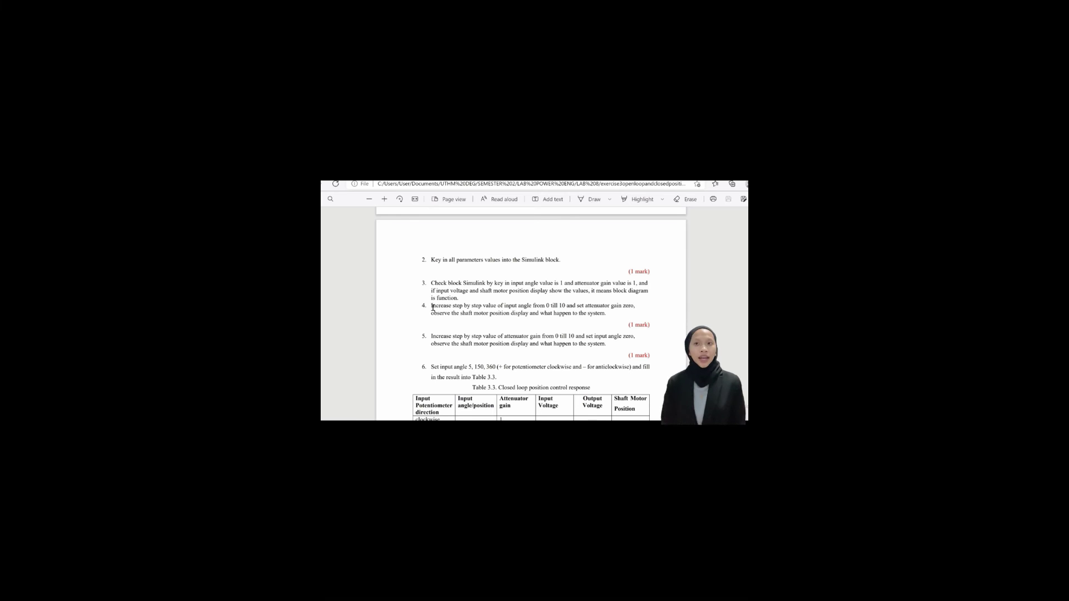
Step: Read item 4 of the exercise PDF on stepping the input angle at zero attenuator gain, and return to the closed loop model
left_click_drag(431, 306, 614, 317)
left_click(613, 314)
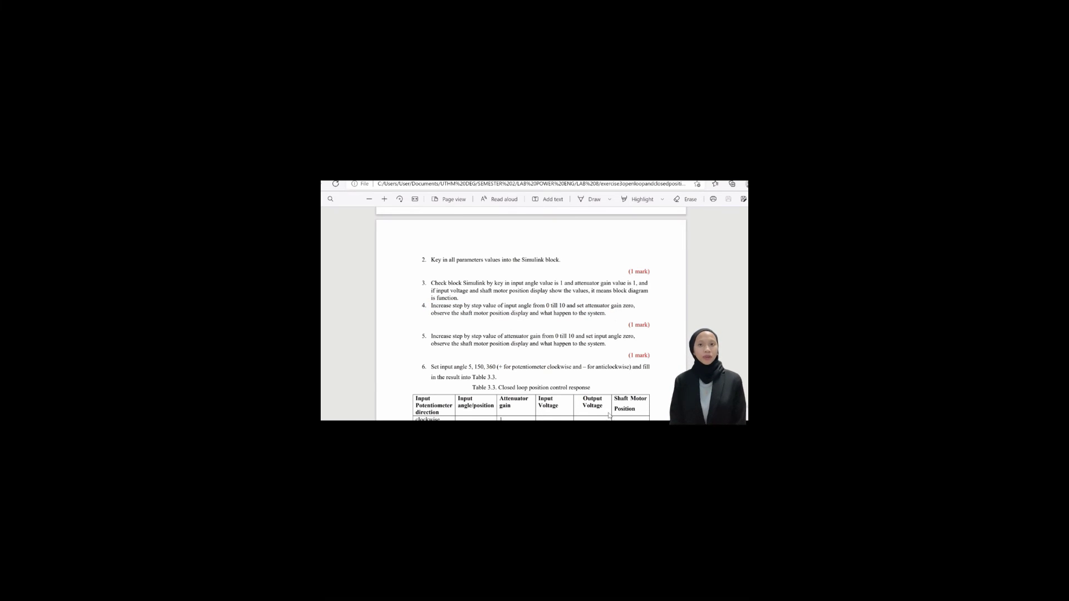
left_click_drag(430, 305, 613, 314)
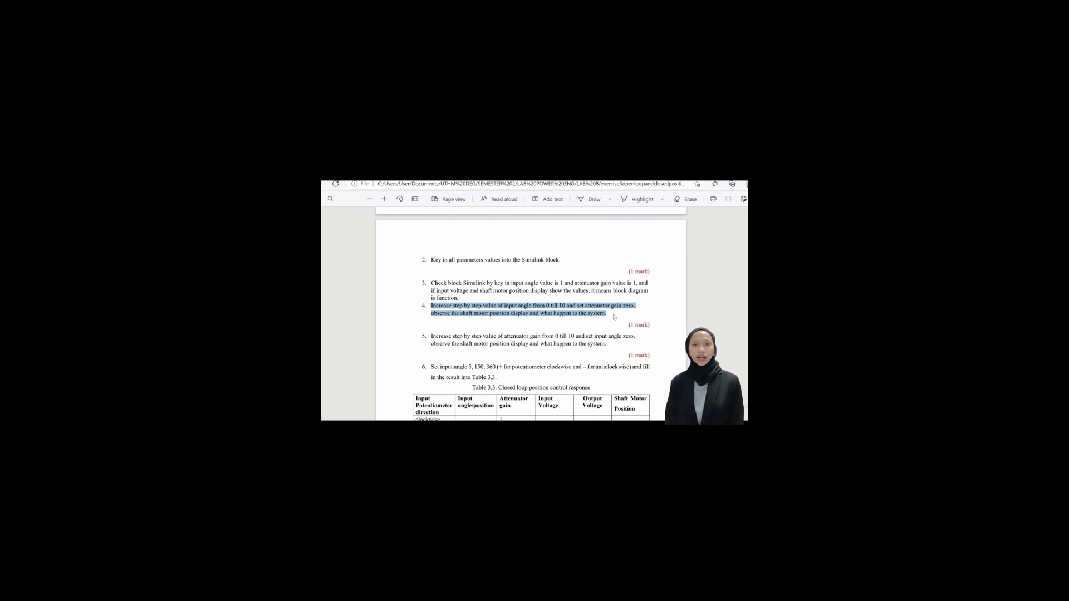
left_click(608, 384)
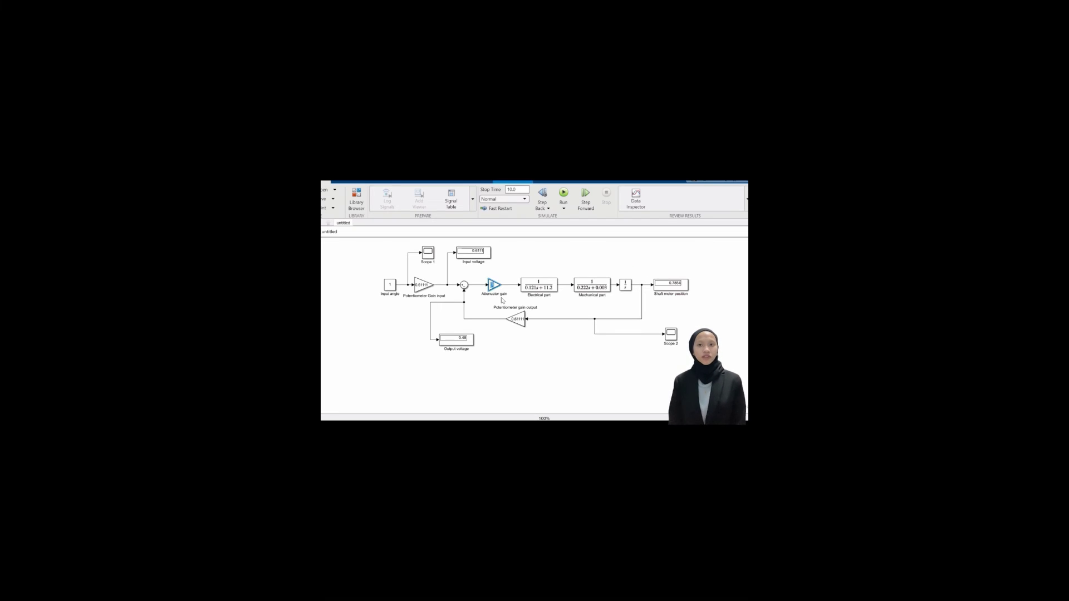
Step: Set the Attenuator gain to 0 and run the simulation with Input angle 0 and again with 1
left_click(390, 286)
left_click(563, 193)
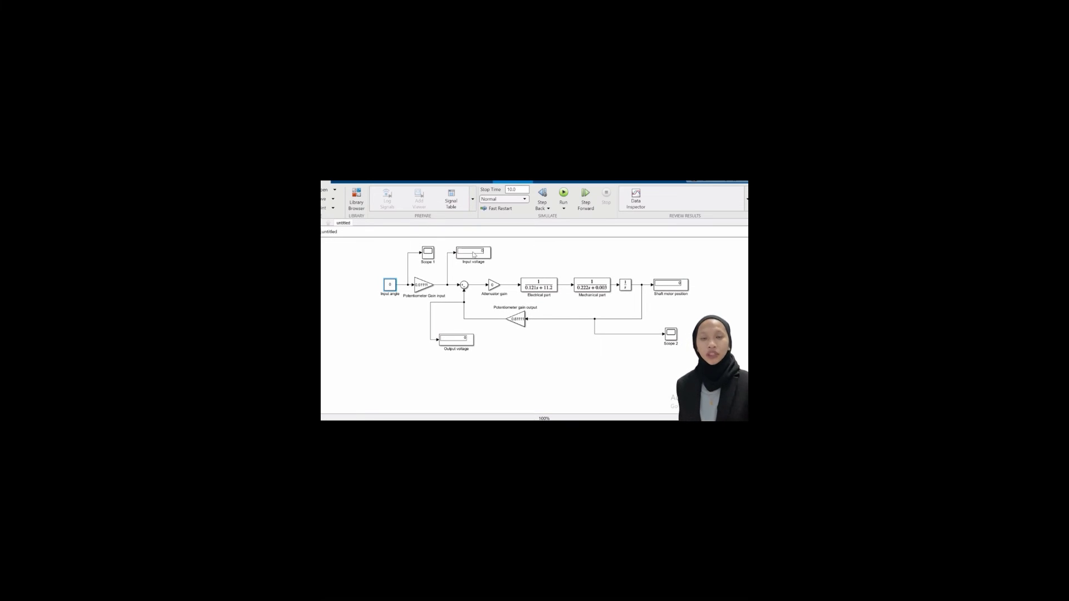
left_click(563, 193)
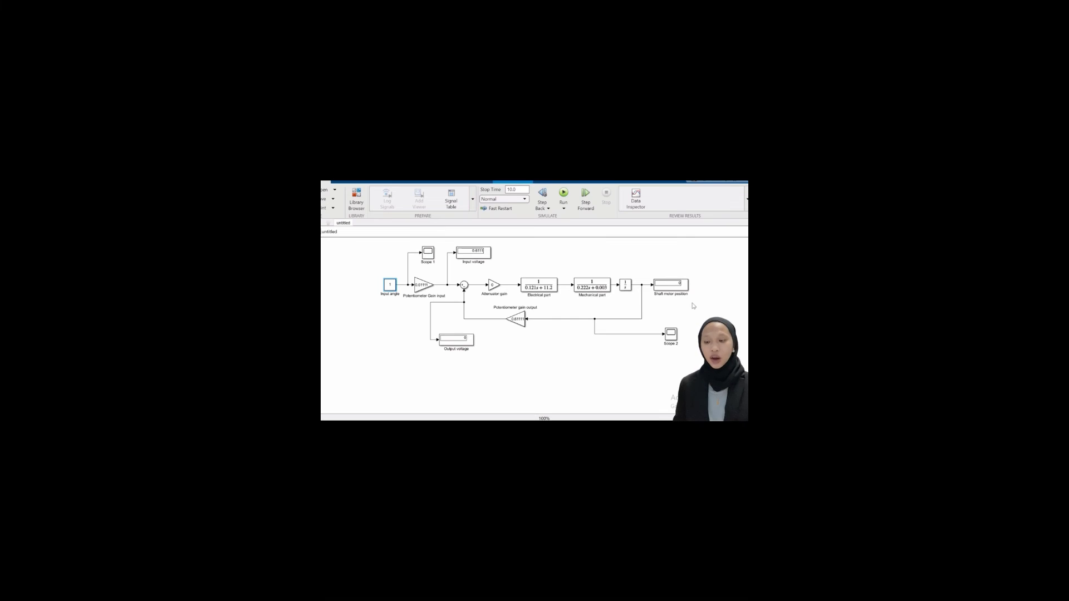
Step: Run the simulation for Input angle values 2, 3, 4 and 5, keeping the Attenuator gain at 0
type("2")
left_click(563, 196)
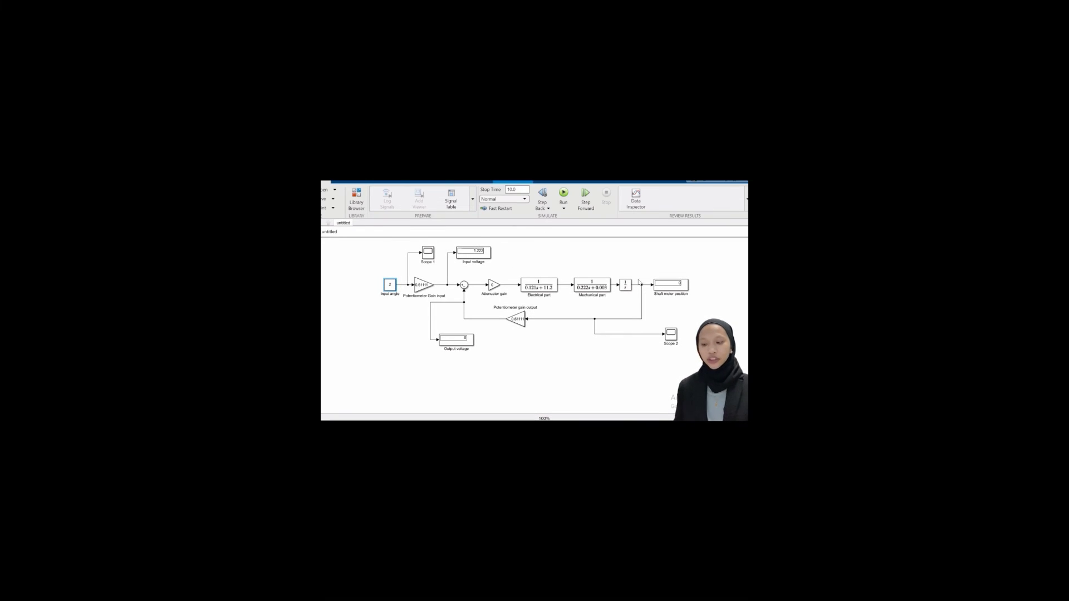
key("ctrl+t")
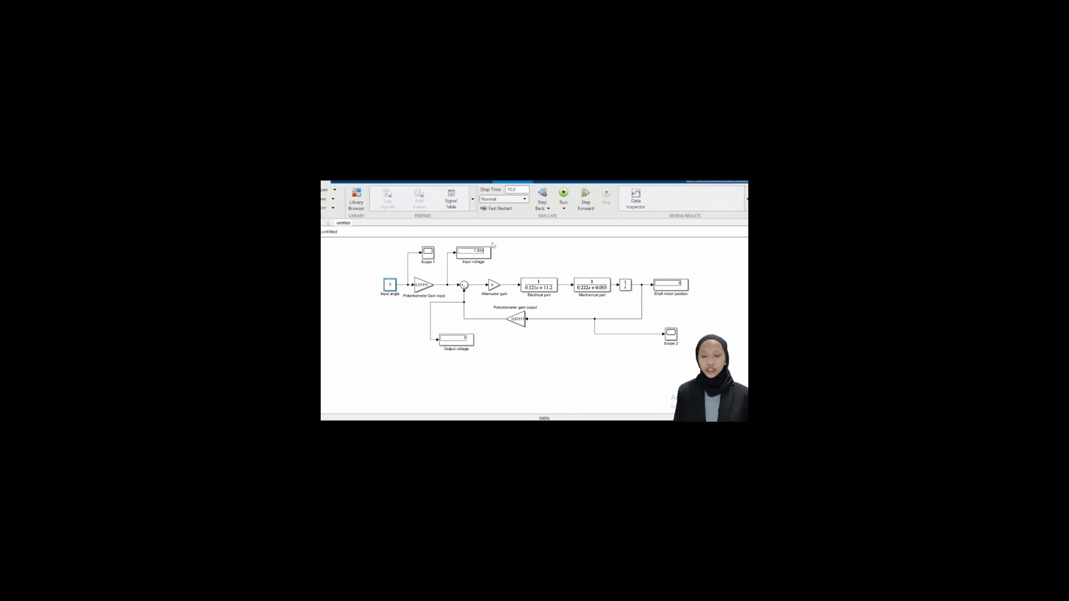
type("4")
left_click(559, 194)
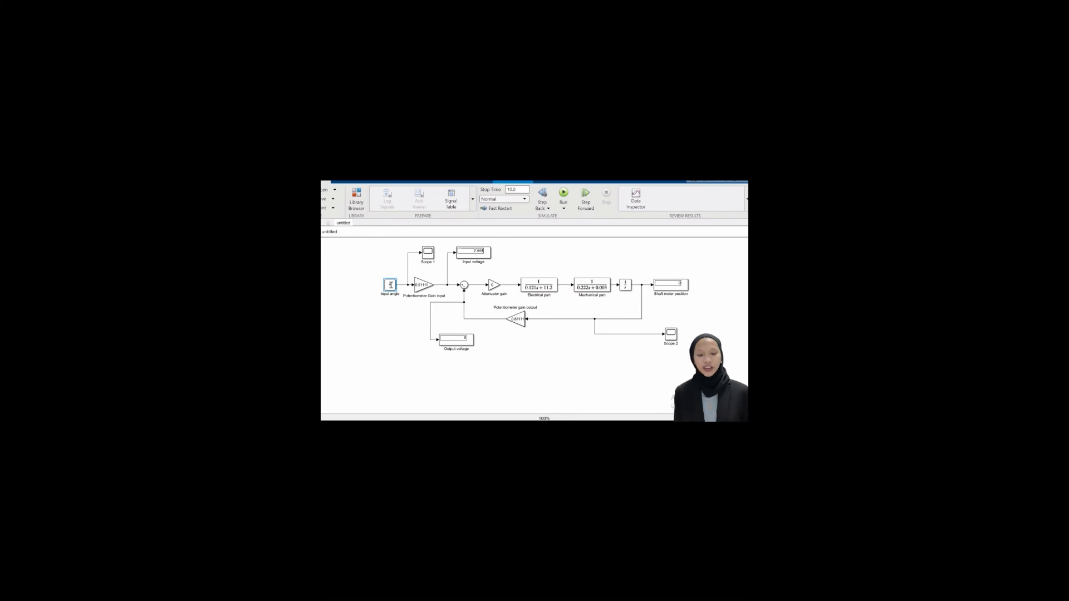
key("ctrl+t")
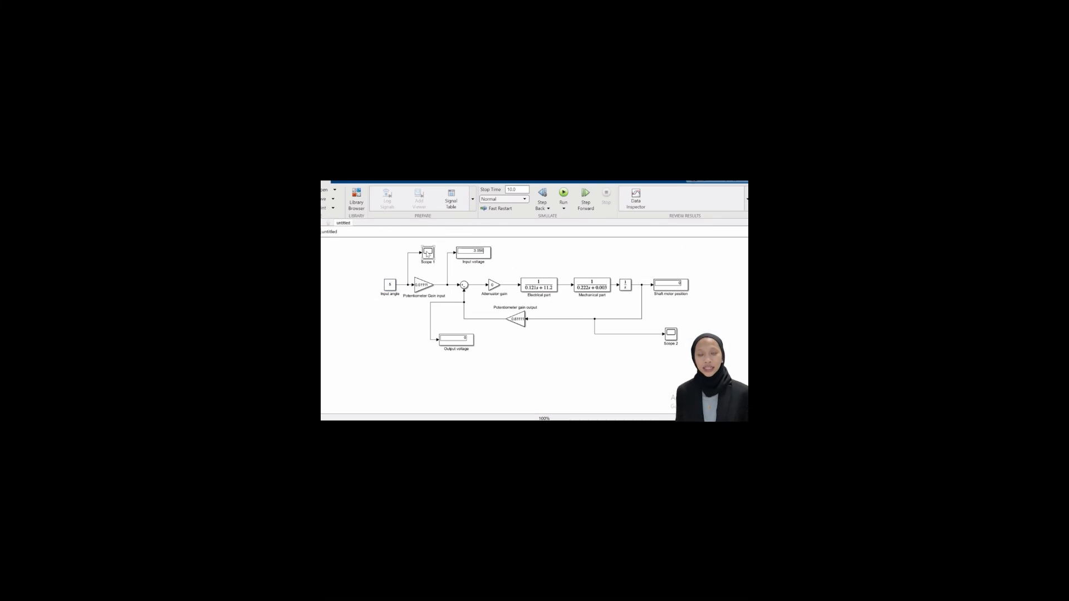
Step: Set the Input angle constant to 6 and run the simulation
left_click(390, 285)
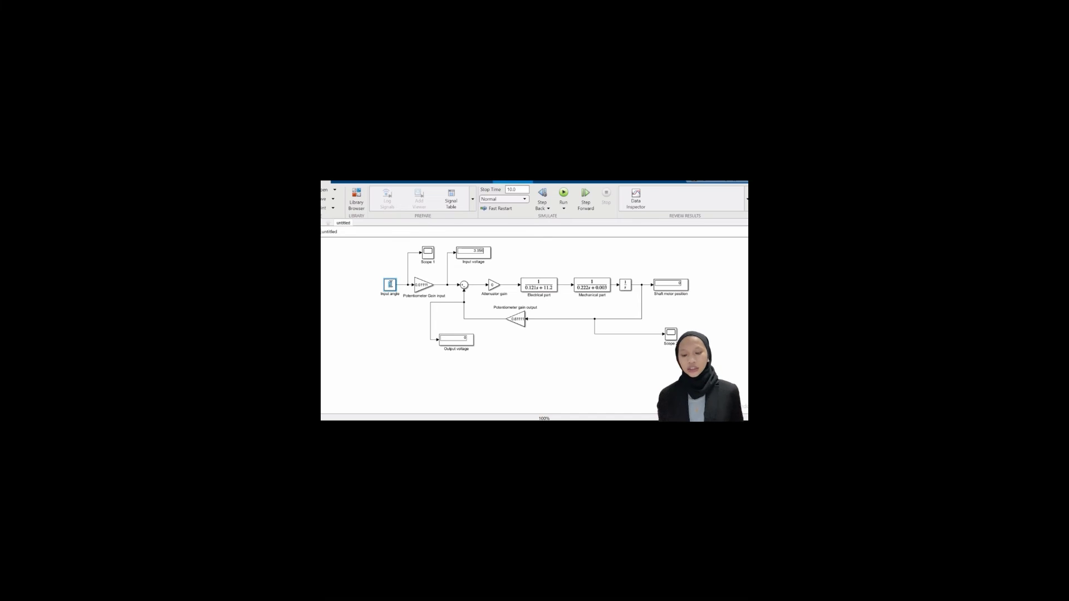
key("BackSpace")
type("6")
key("ctrl+t")
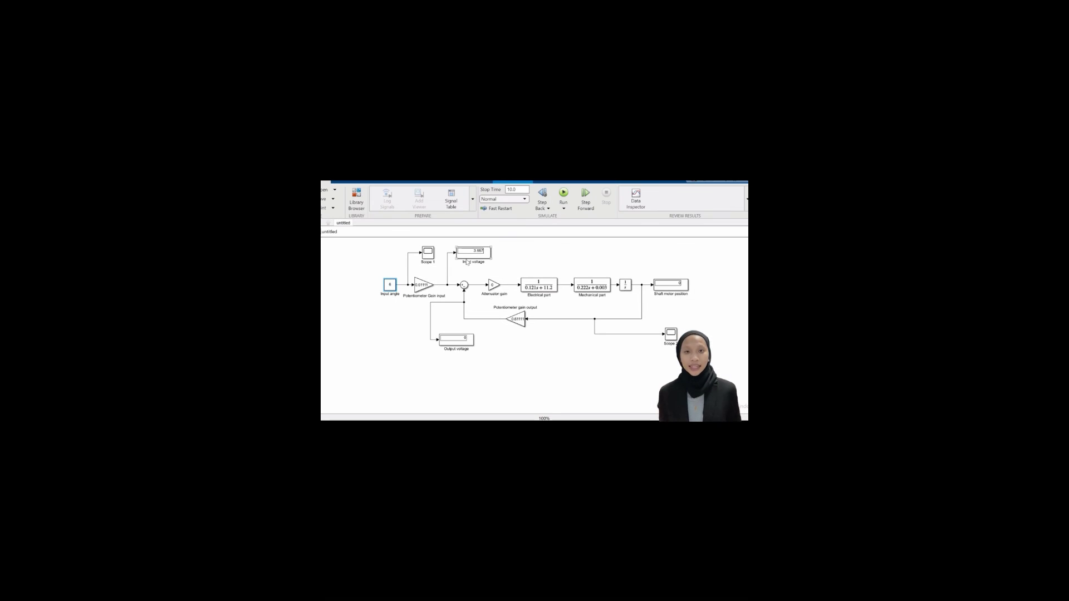